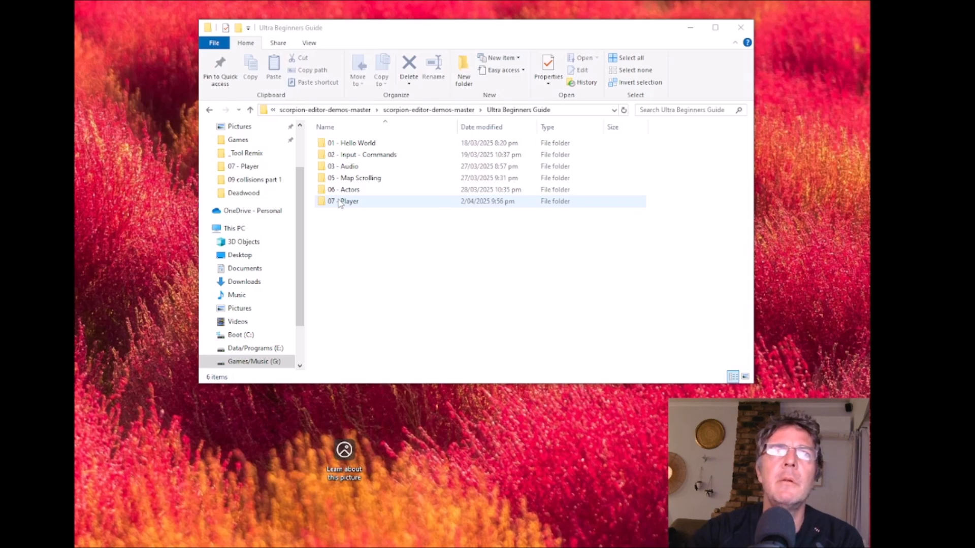
- Duplicate the "07 - Player" folder inside the Ultra Beginners Guide folder
right_click(340, 203)
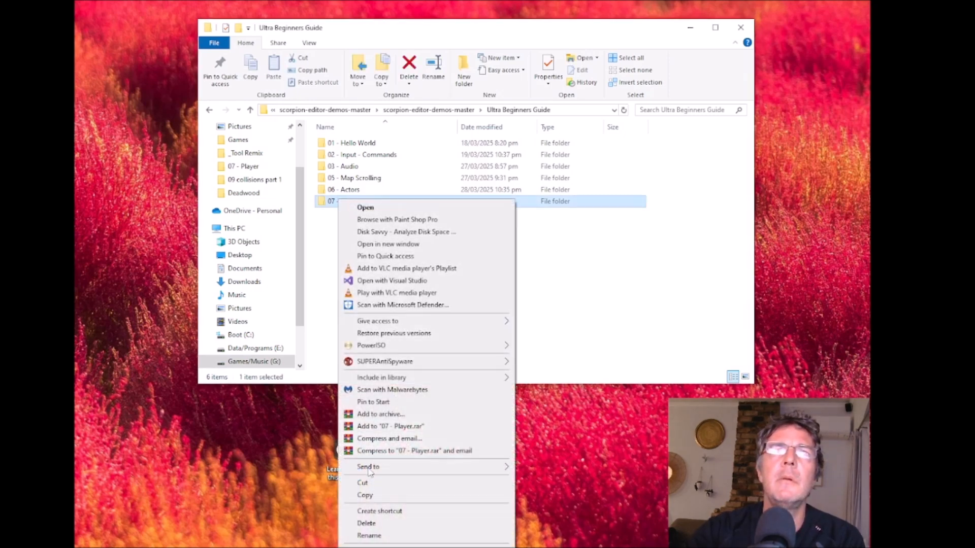
click(377, 497)
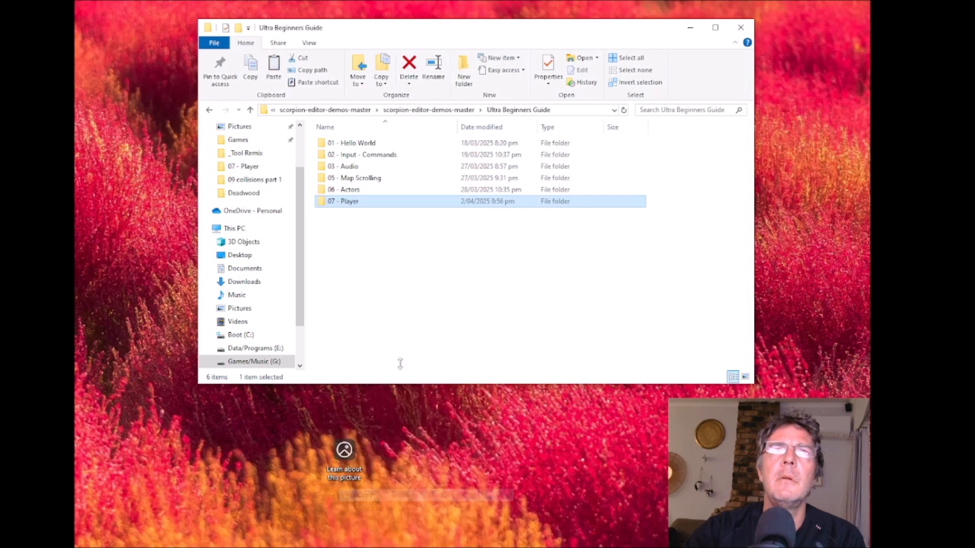
click(370, 250)
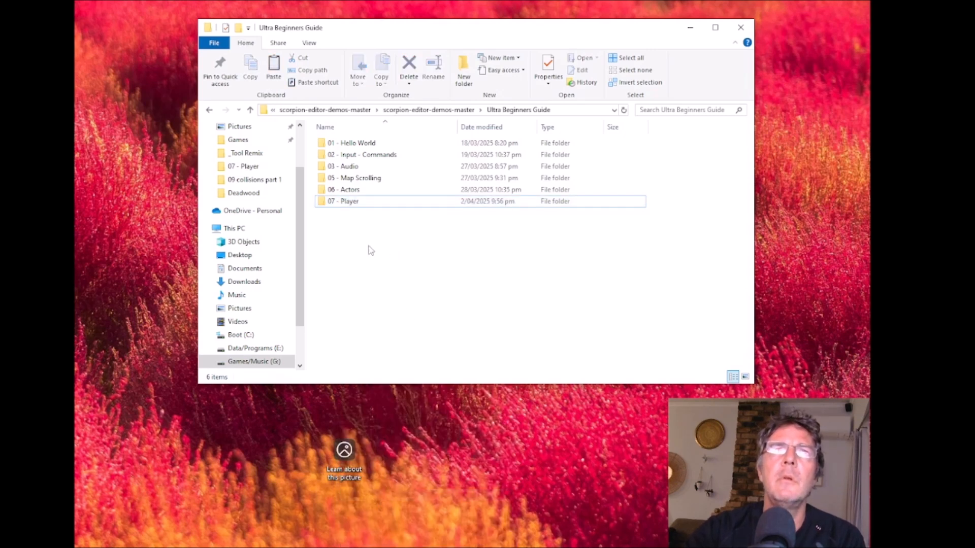
right_click(369, 246)
click(404, 342)
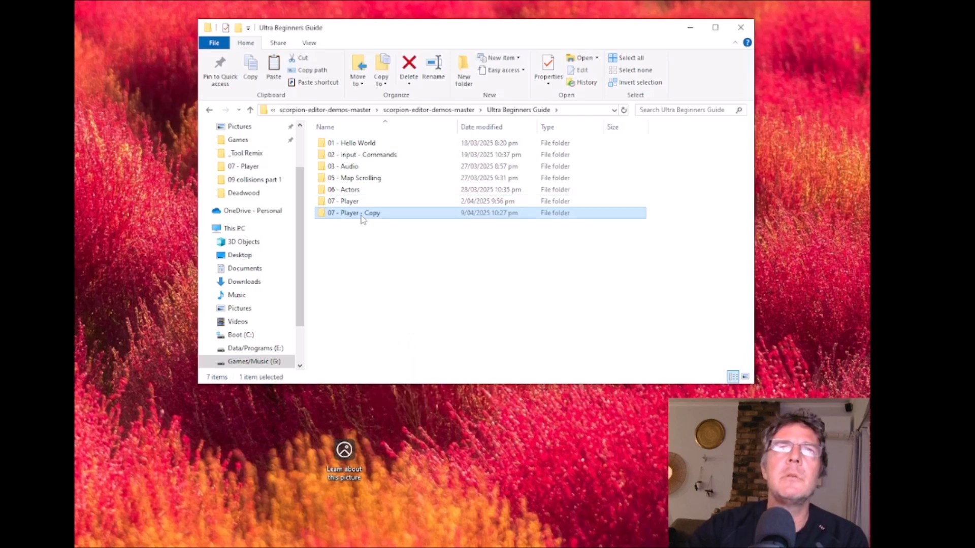
- Rename the copied Player folder as "08 - Collisions"
click(362, 213)
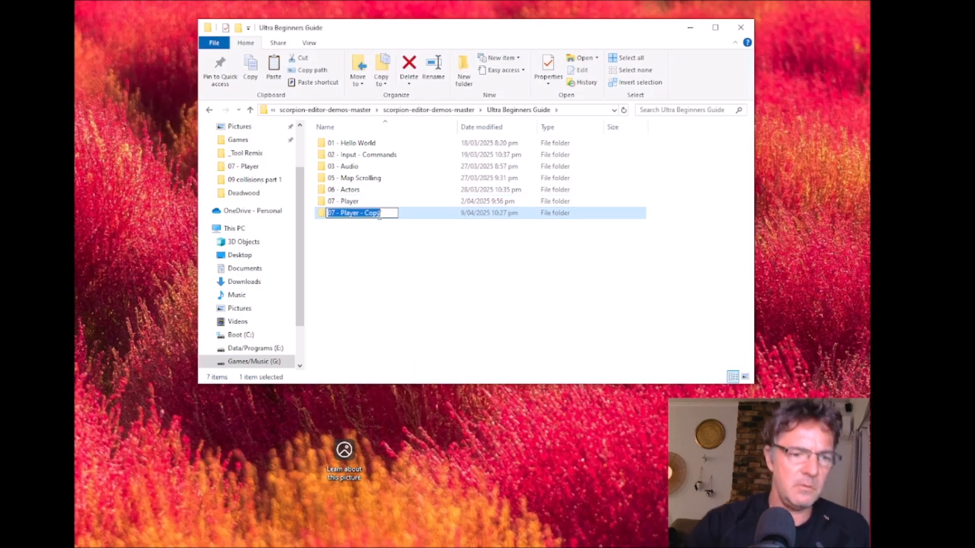
text(08 - )
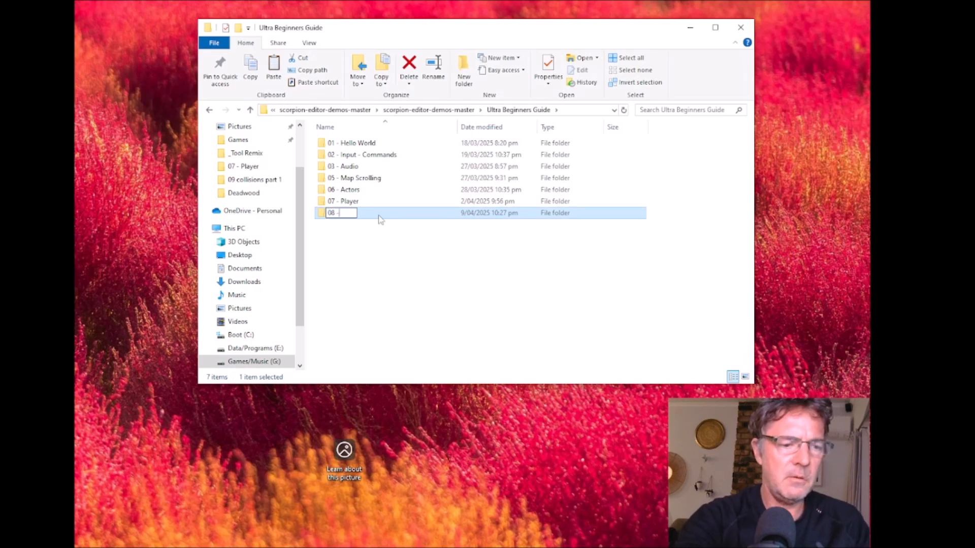
text(Collis)
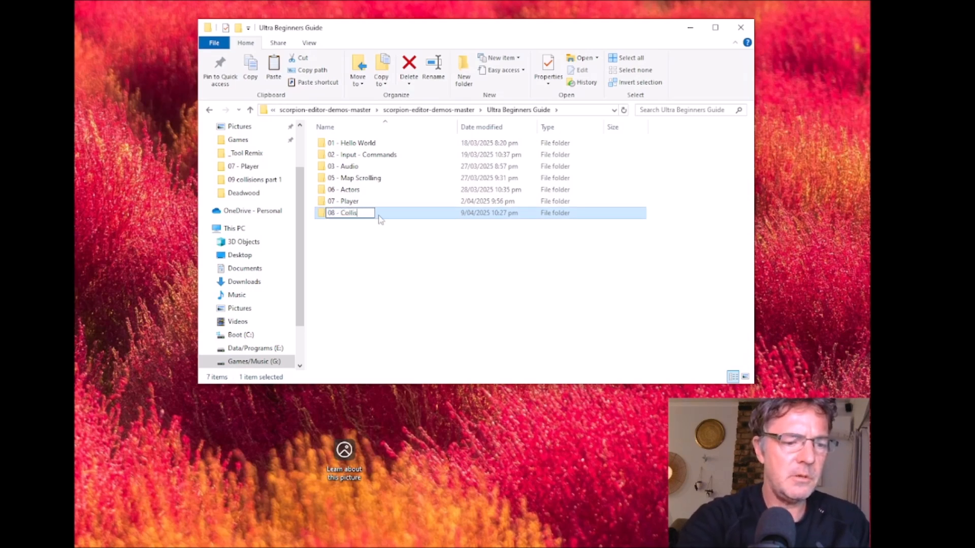
text(ions)
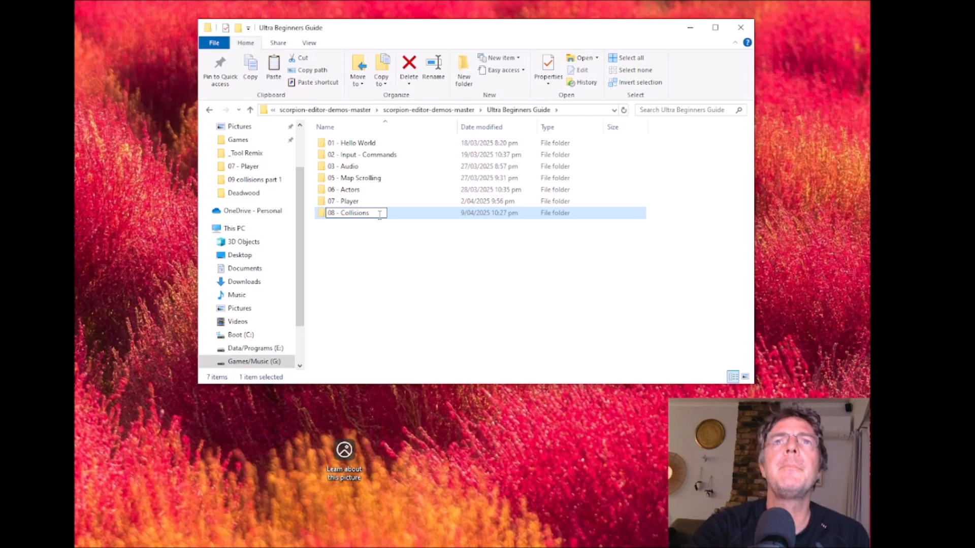
key(Return)
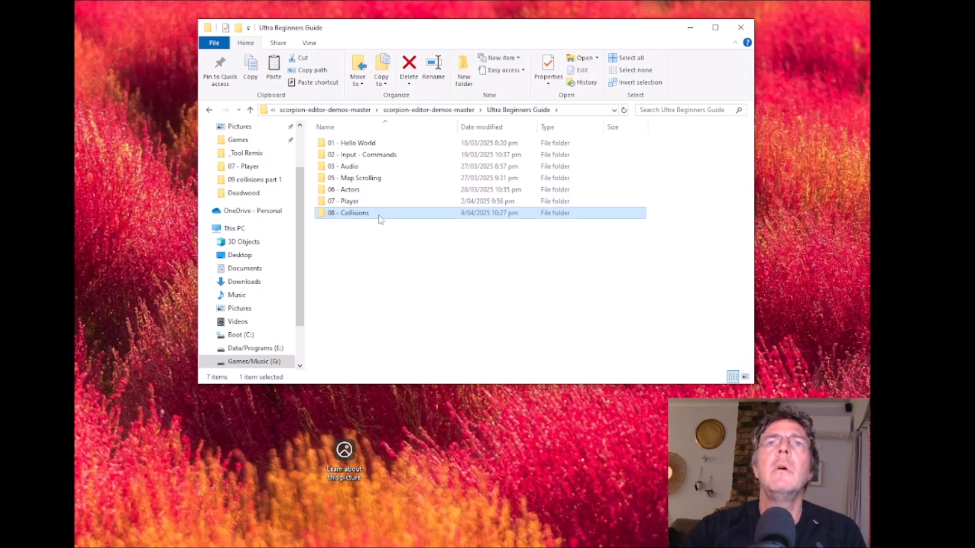
- Copy explosion.wav from the "03 - Audio" folder into the "08 - Collisions" folder
double_click(355, 166)
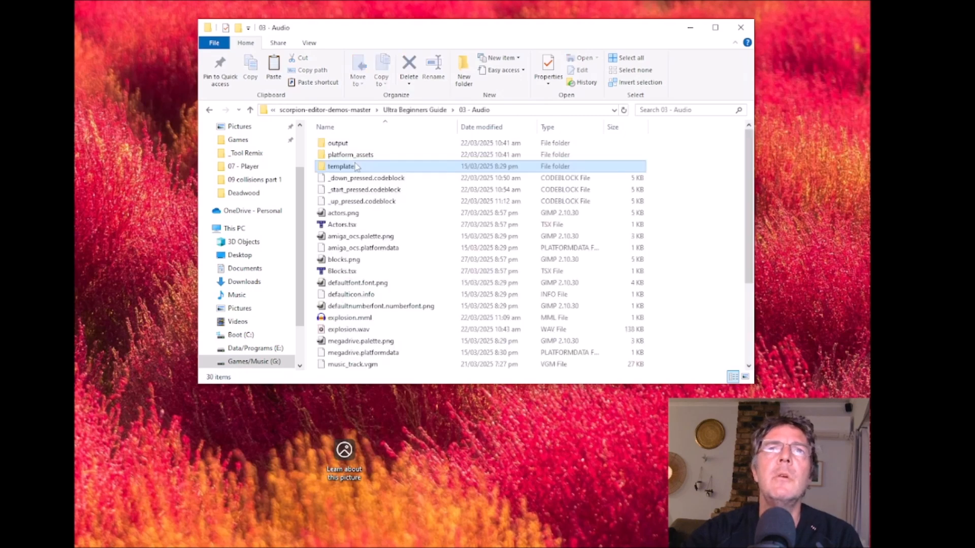
right_click(364, 330)
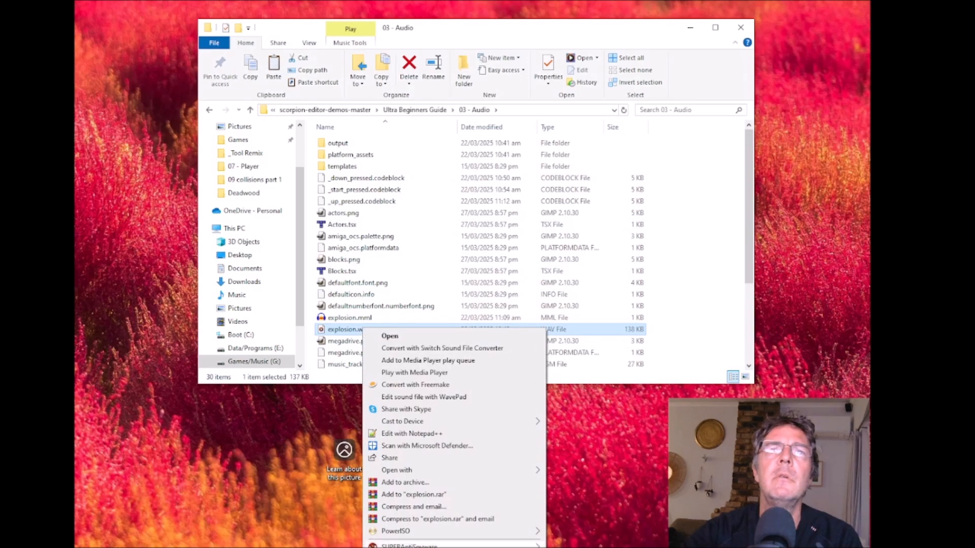
click(488, 547)
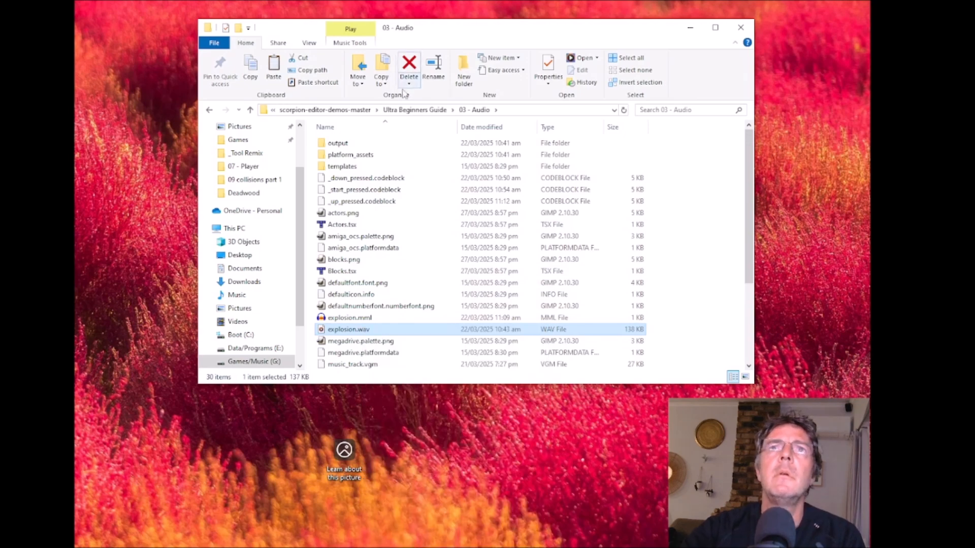
click(414, 110)
double_click(351, 214)
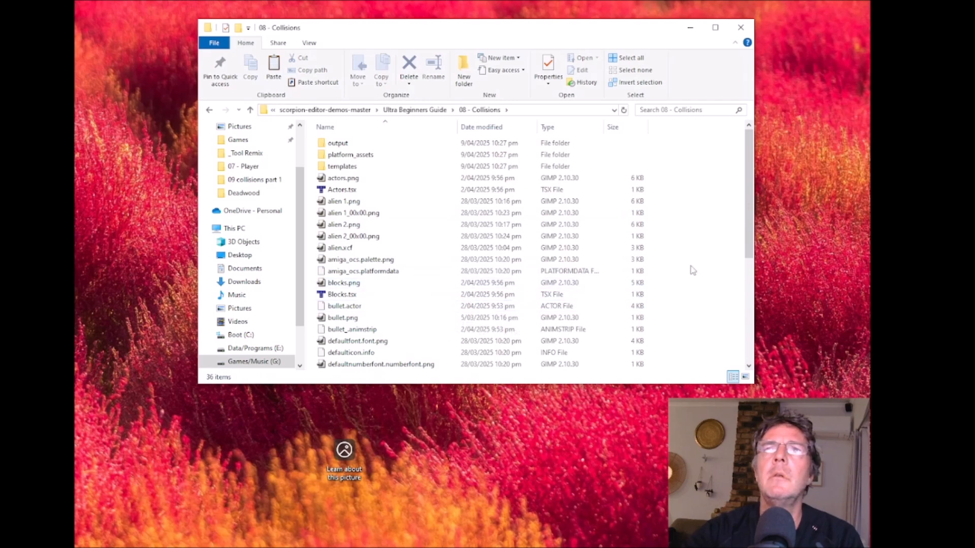
right_click(687, 268)
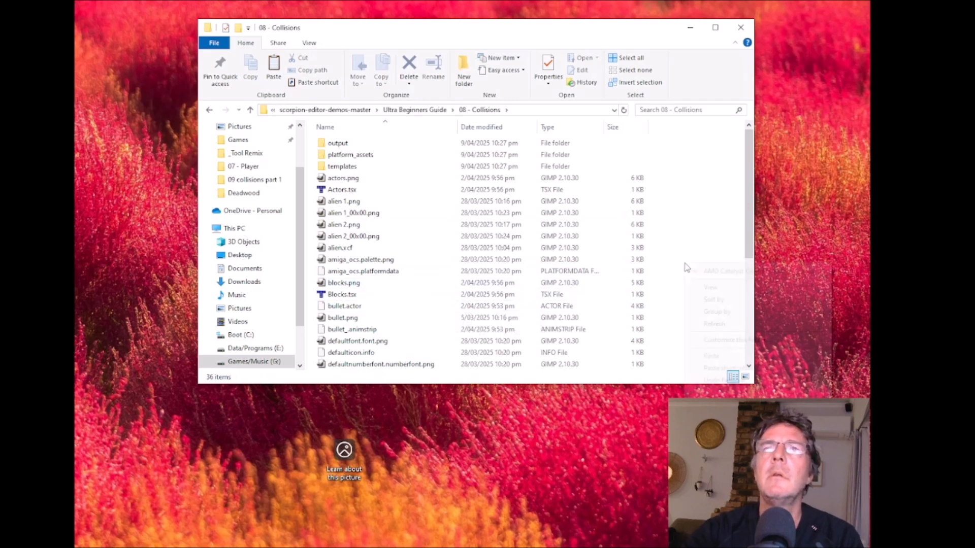
click(711, 357)
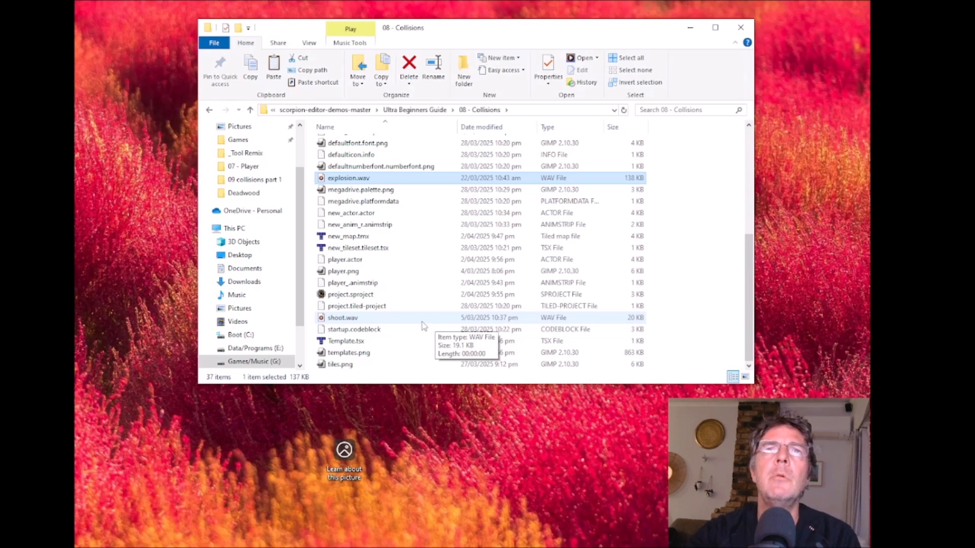
- Display the contents of the "08 - Collisions" folder as large icons
scroll(421, 326, up, 3)
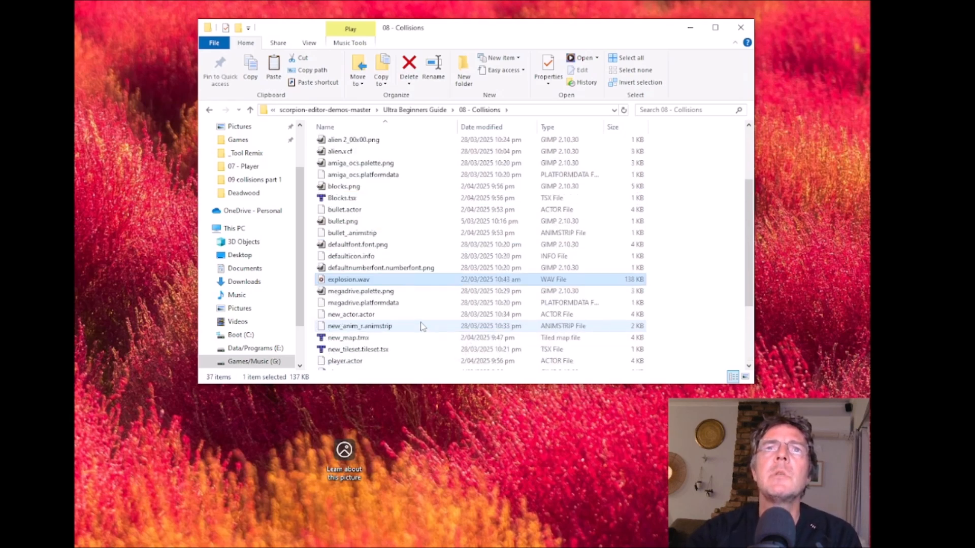
scroll(421, 326, up, 3)
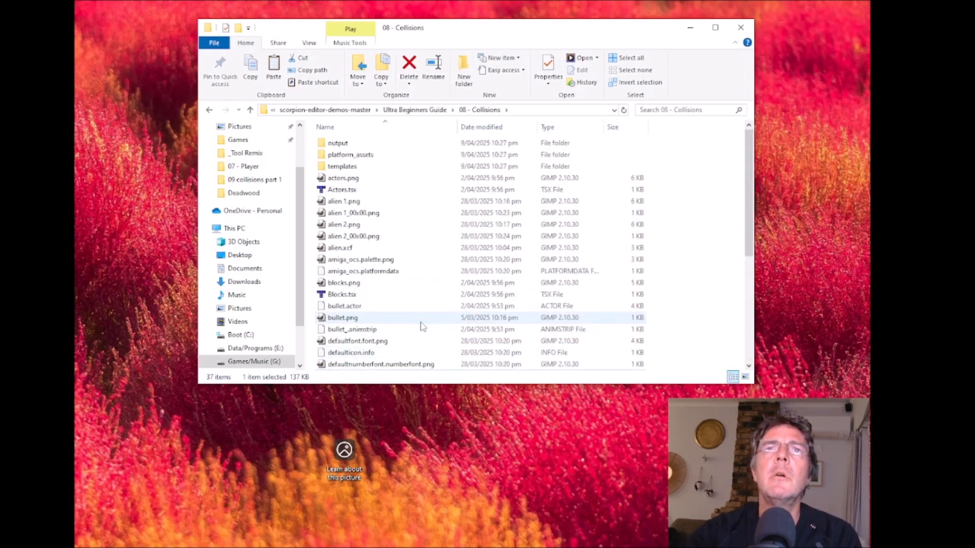
click(309, 43)
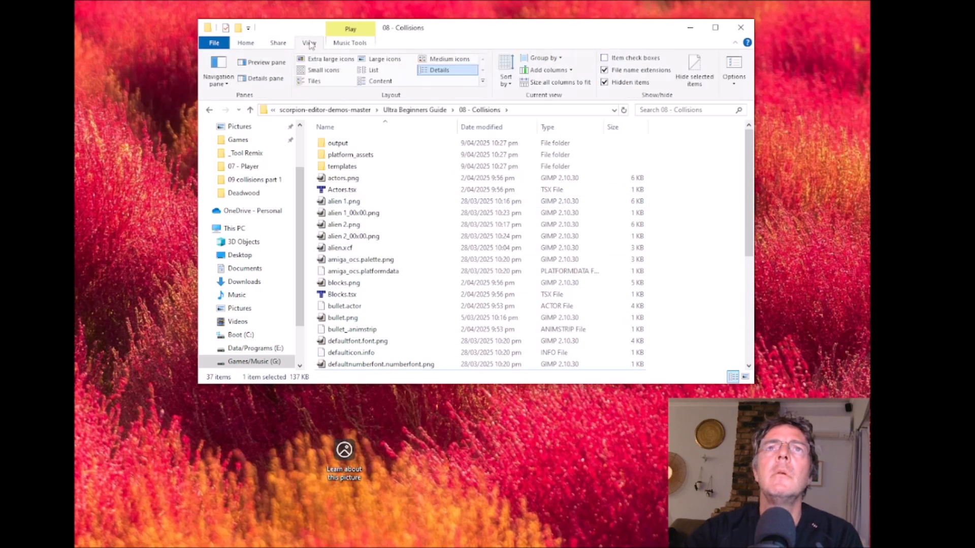
click(382, 61)
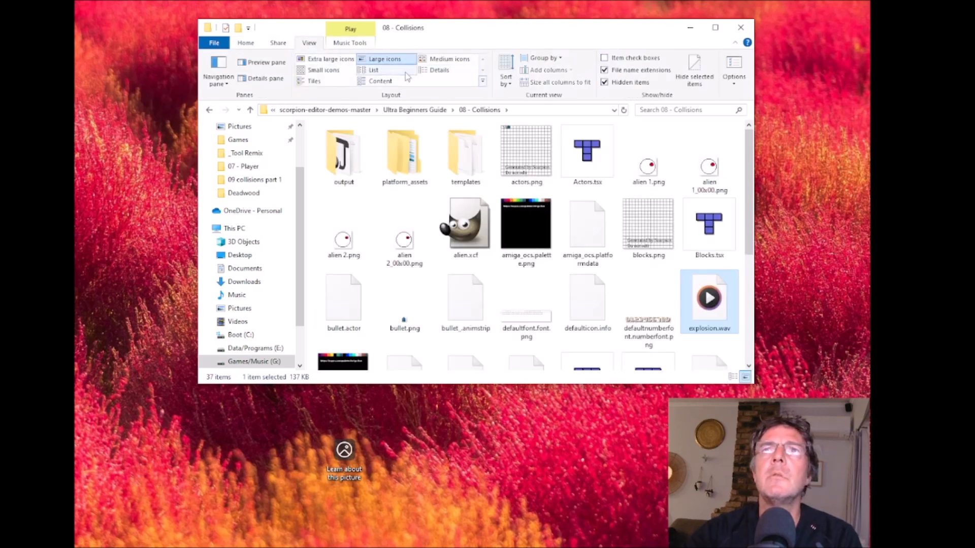
- Open blocks.png from the "08 - Collisions" folder in GIMP
mouse_move(643, 230)
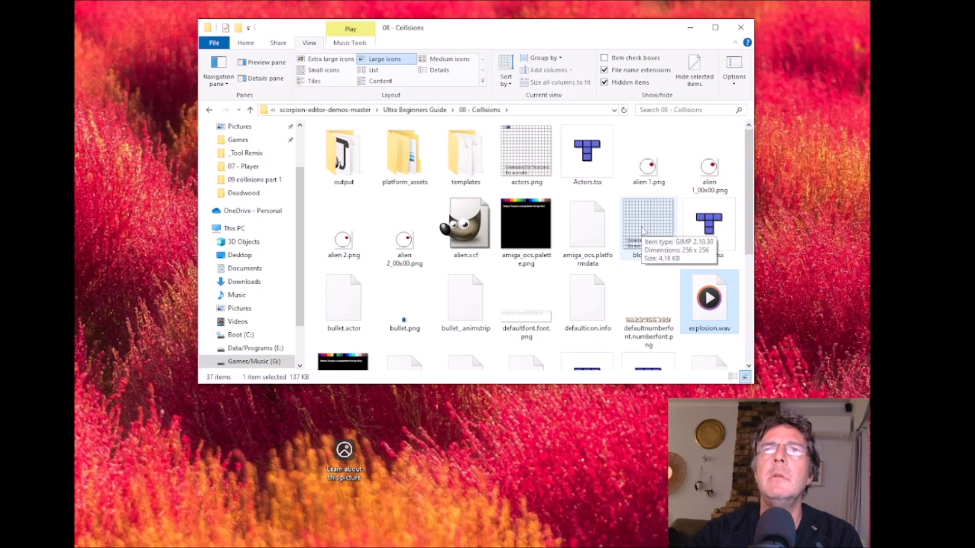
right_click(643, 230)
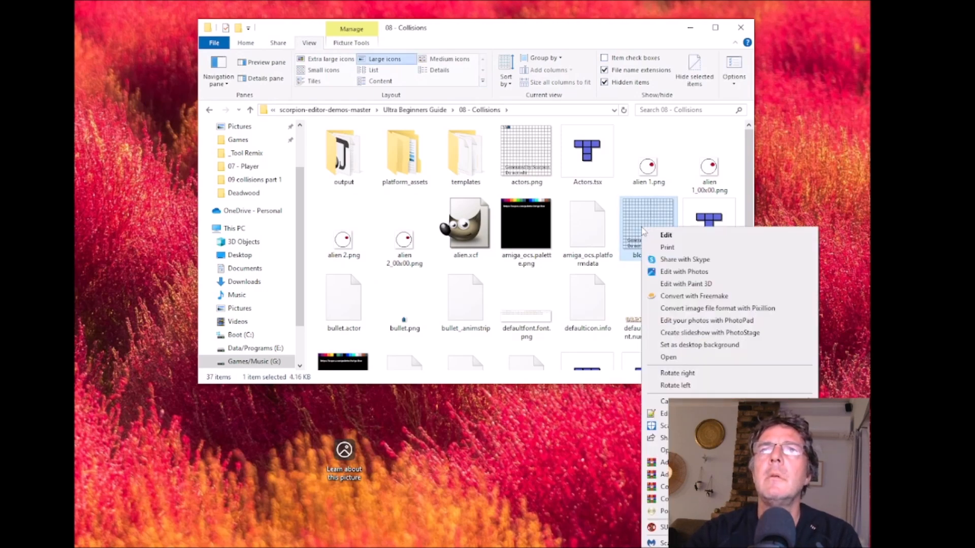
click(637, 210)
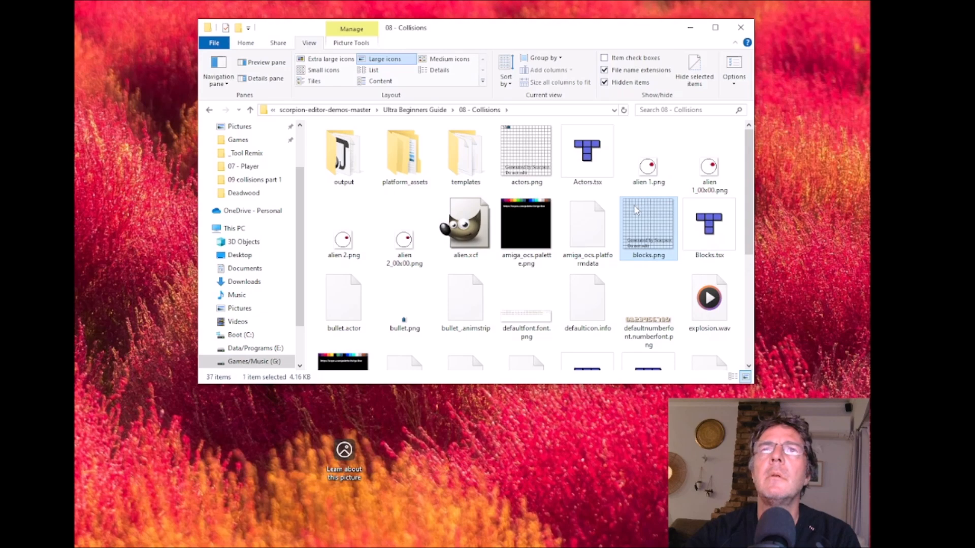
double_click(636, 213)
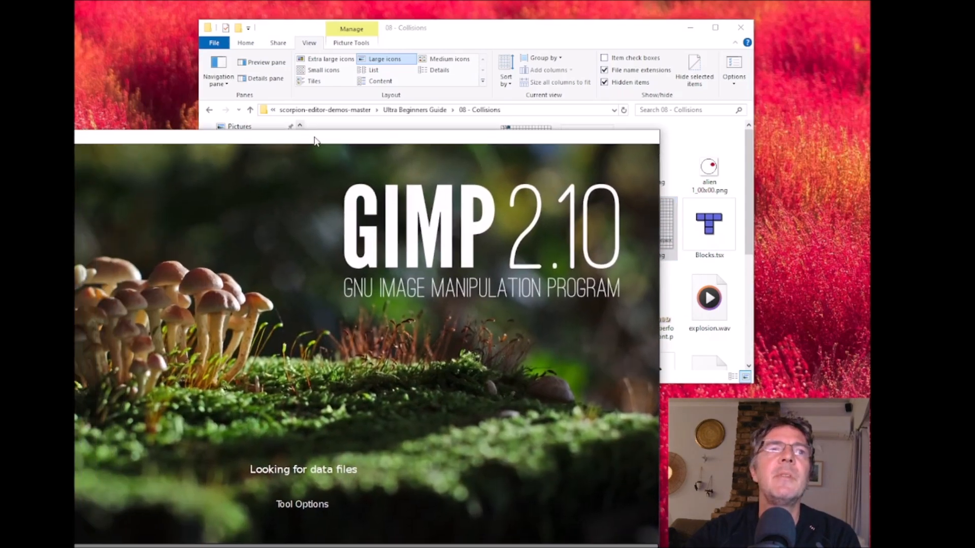
drag(315, 141, 455, 45)
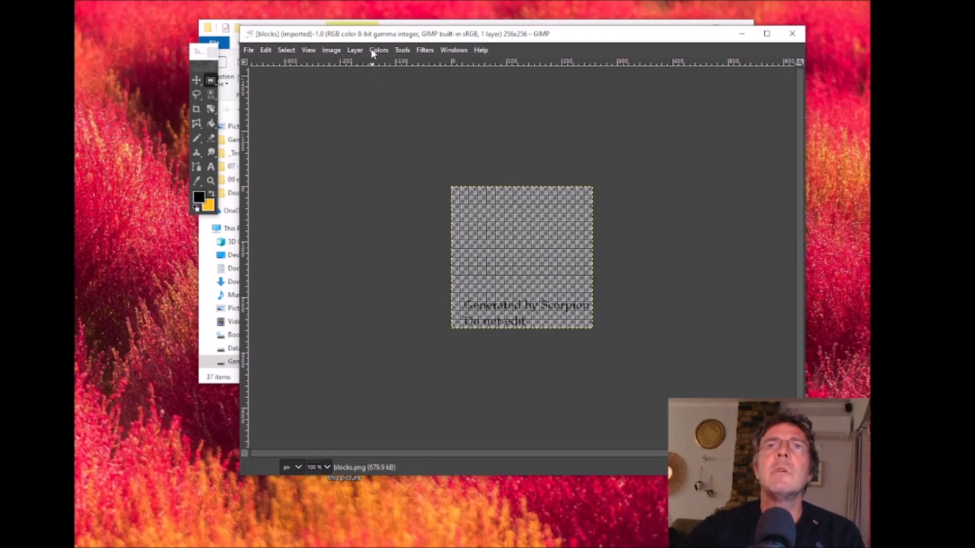
- Resize the canvas of the blocks image to a height of 200 px, leaving the layer unscaled
click(331, 49)
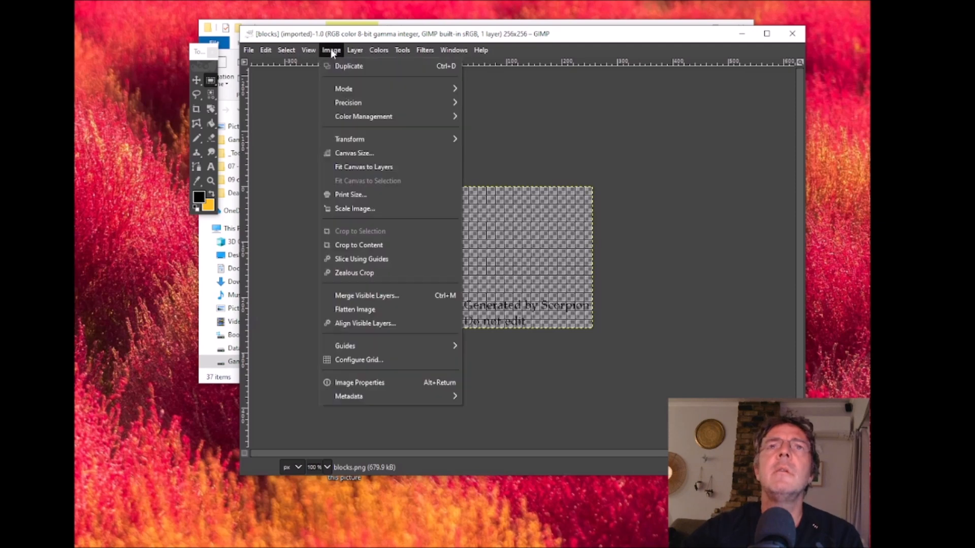
click(363, 154)
click(489, 156)
double_click(490, 156)
text(200)
click(549, 435)
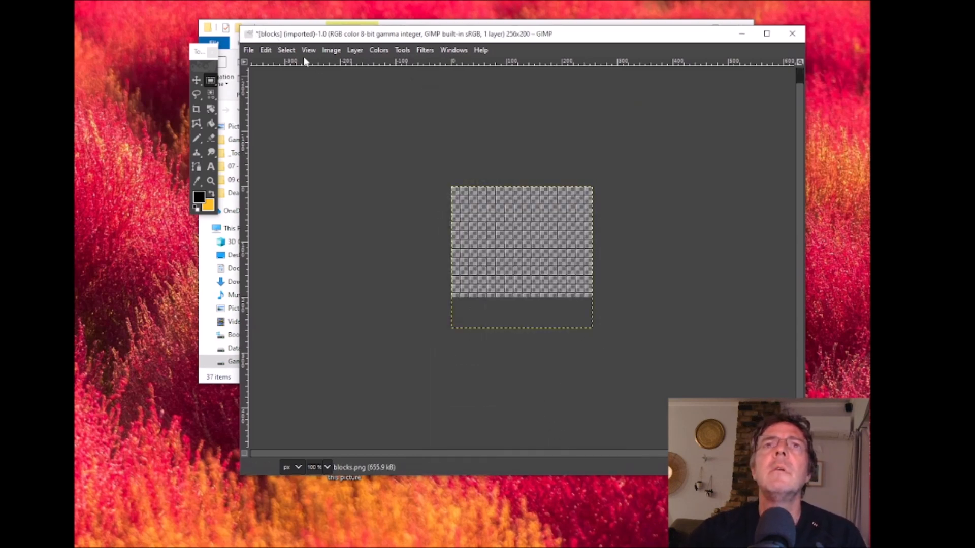
- Export the resized image as panel.png into the "08 - Collisions" folder with the default PNG options
click(250, 50)
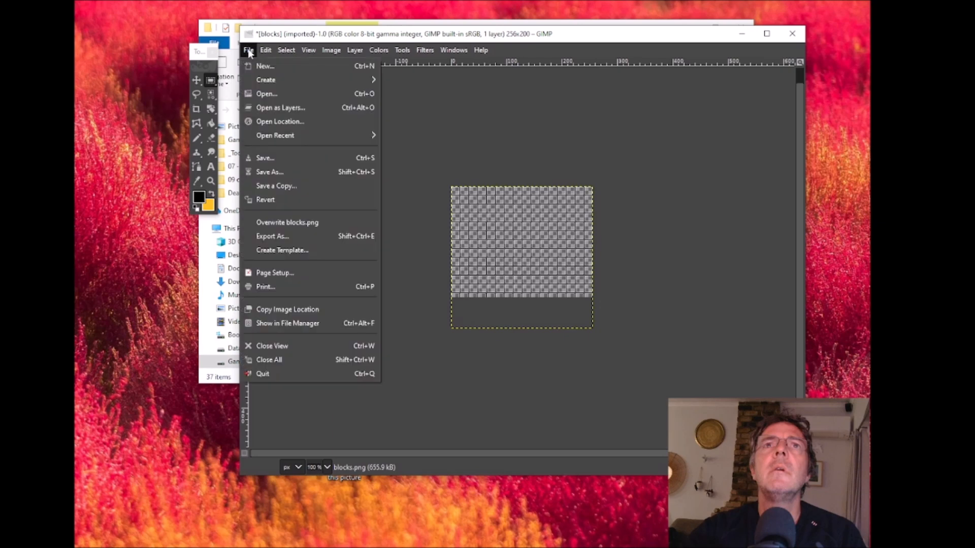
click(285, 237)
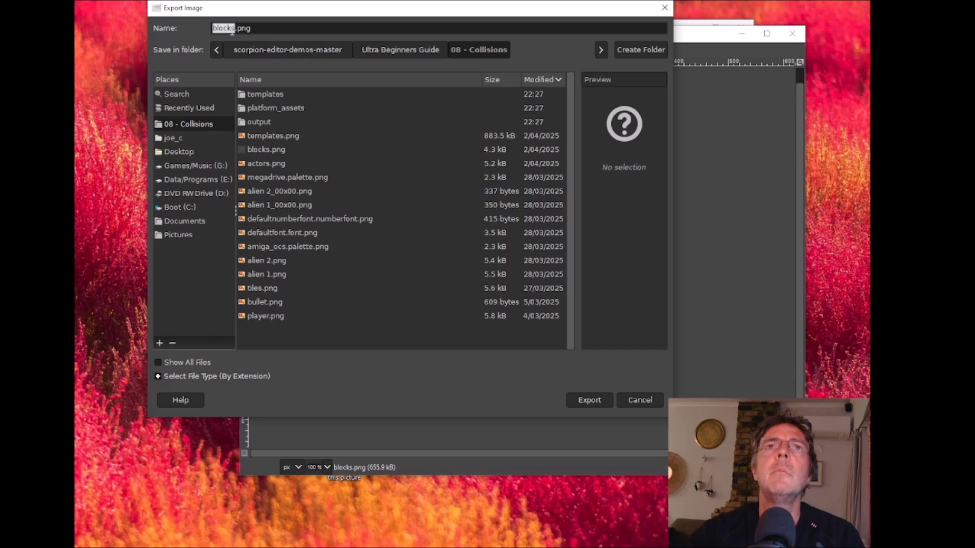
text(p)
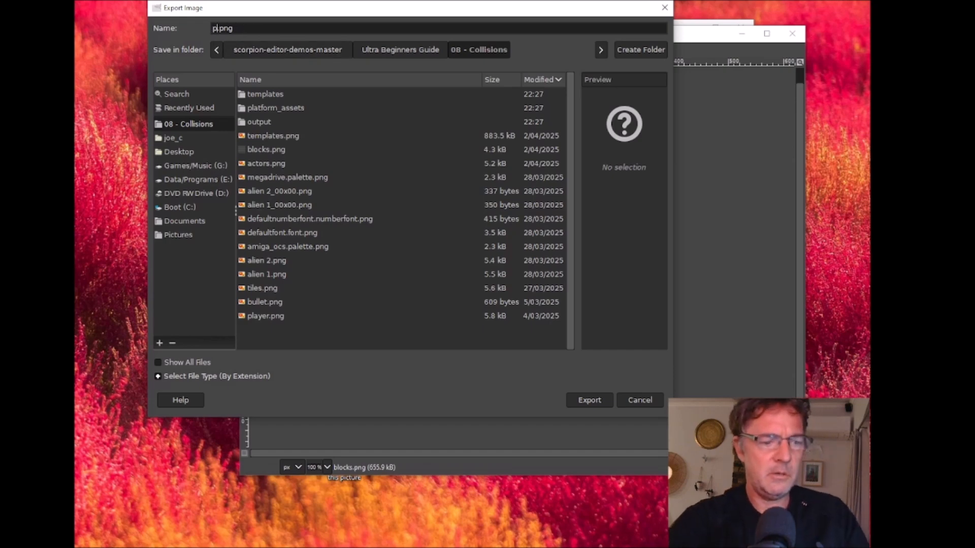
text(anel)
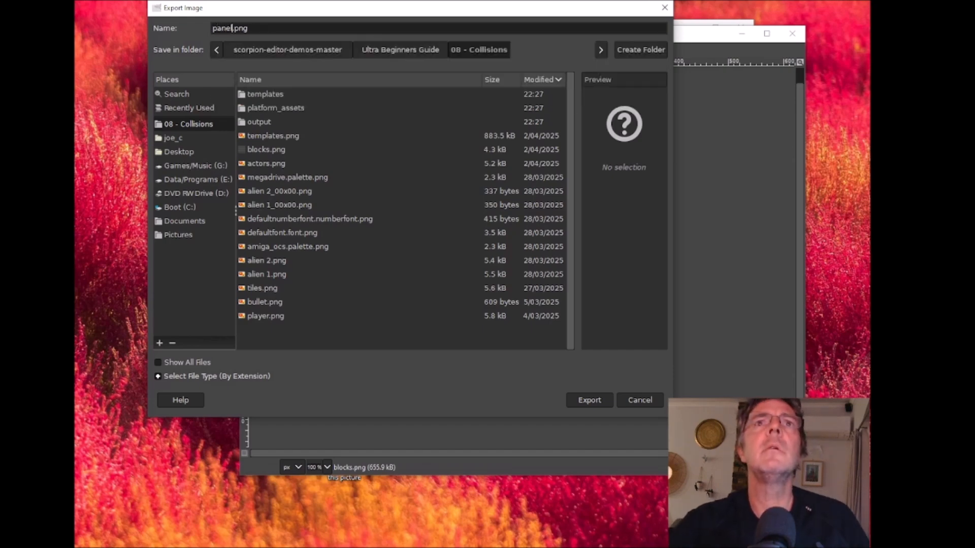
click(589, 400)
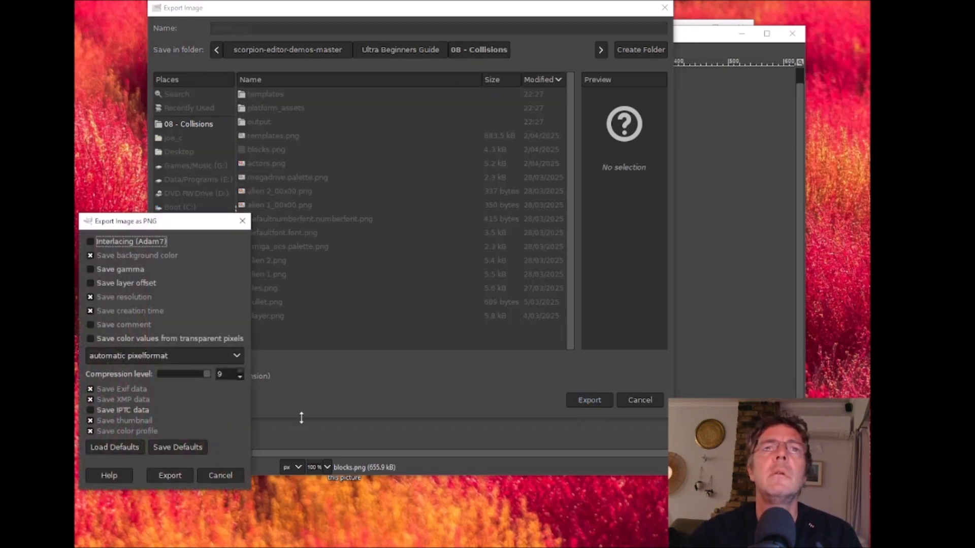
drag(141, 221, 334, 134)
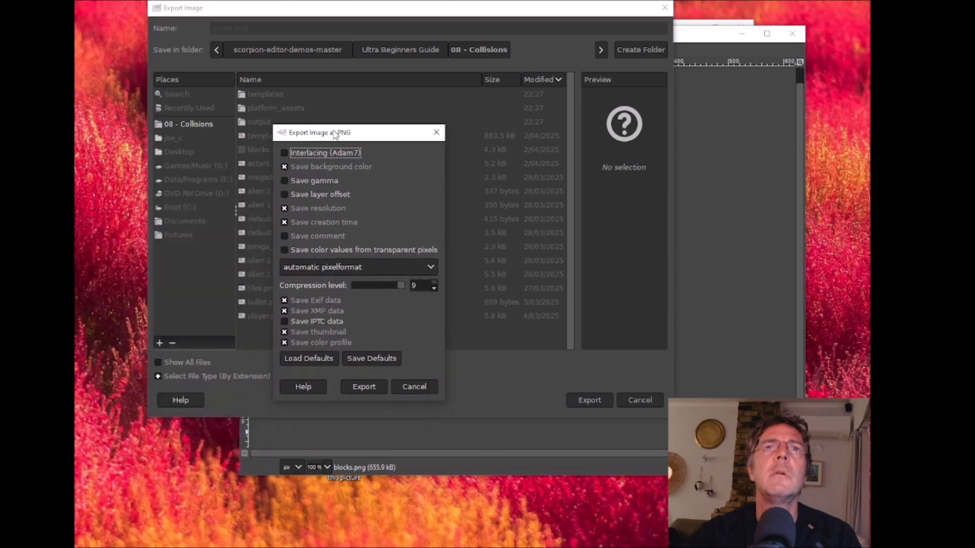
click(371, 389)
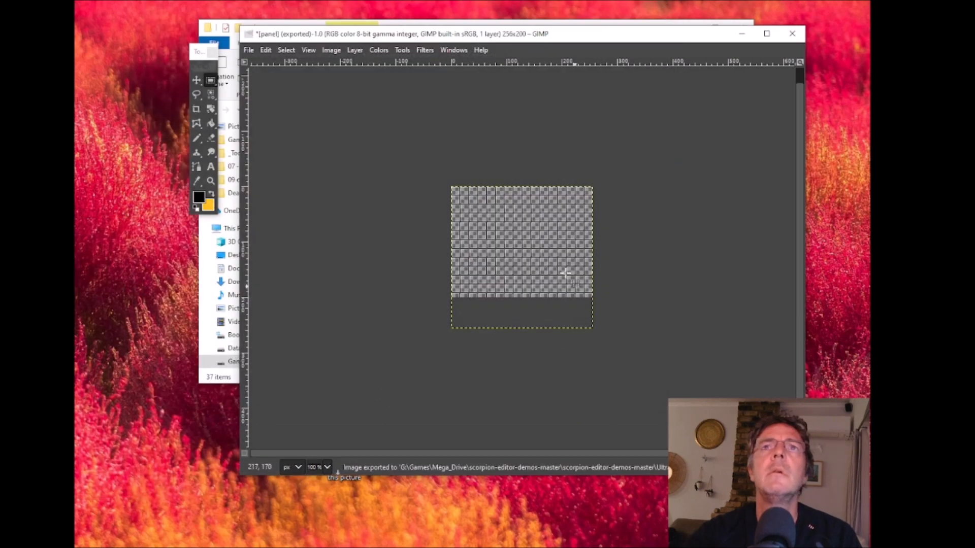
- Close the panel image, discarding its unsaved changes, and exit GIMP
click(794, 35)
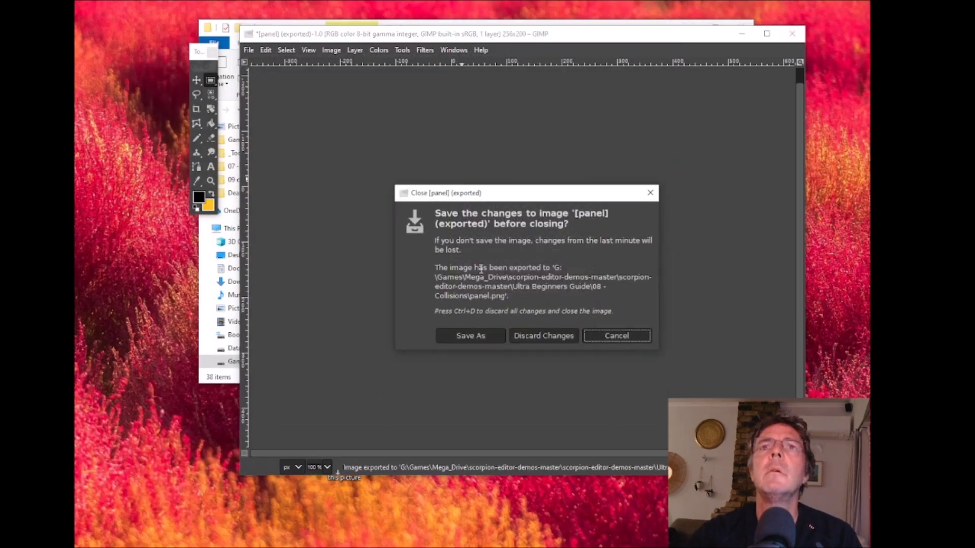
click(552, 334)
click(793, 33)
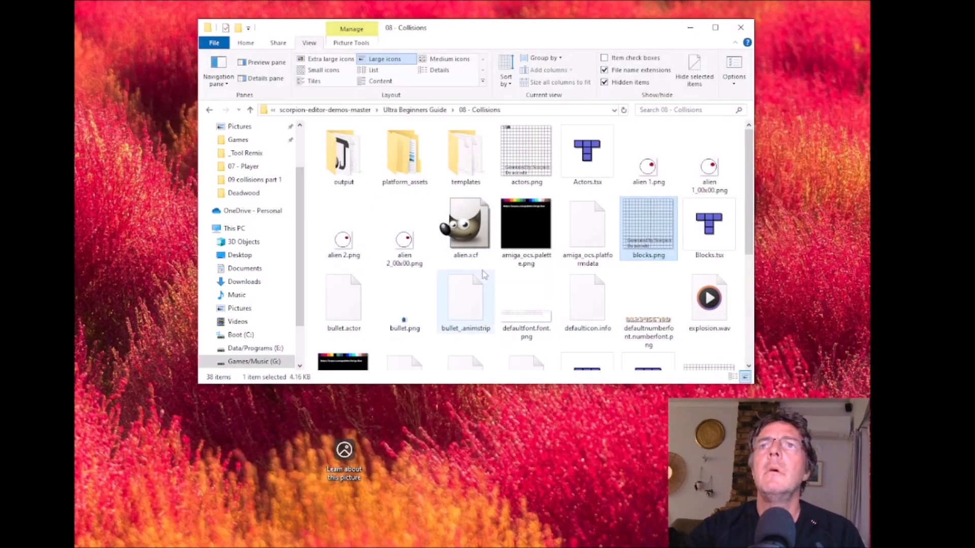
- Open project.sproject from the "08 - Collisions" folder in Scorpion Editor
scroll(529, 264, down, 3)
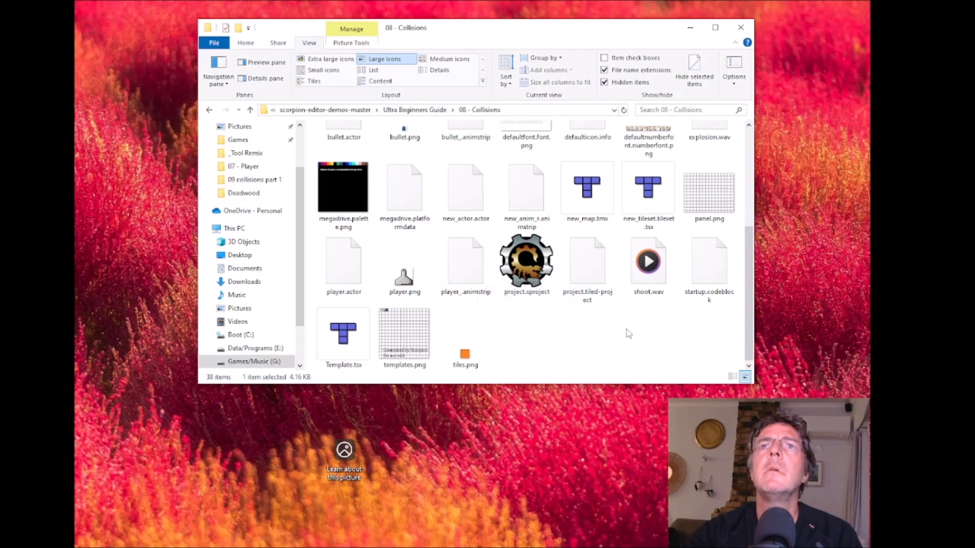
scroll(628, 333, up, 3)
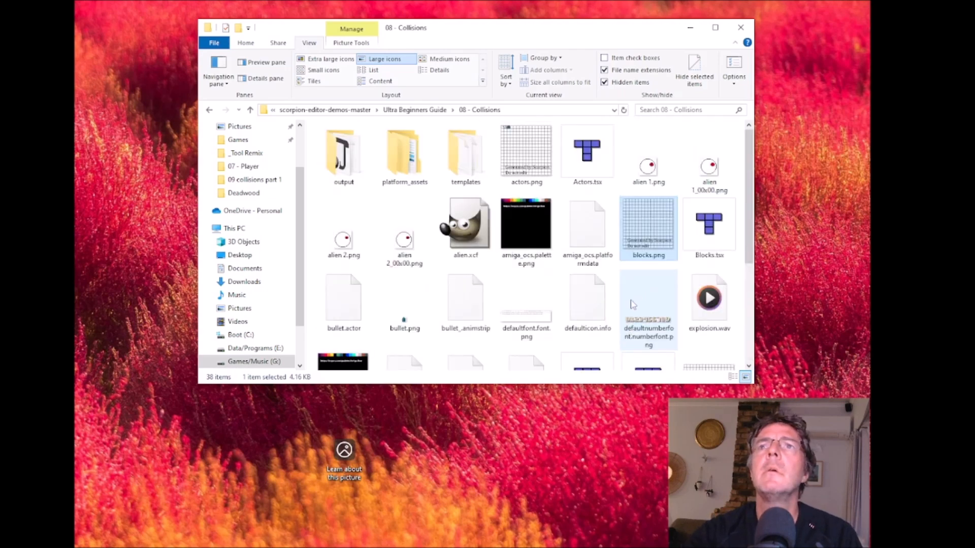
scroll(639, 305, down, 3)
click(528, 272)
double_click(529, 272)
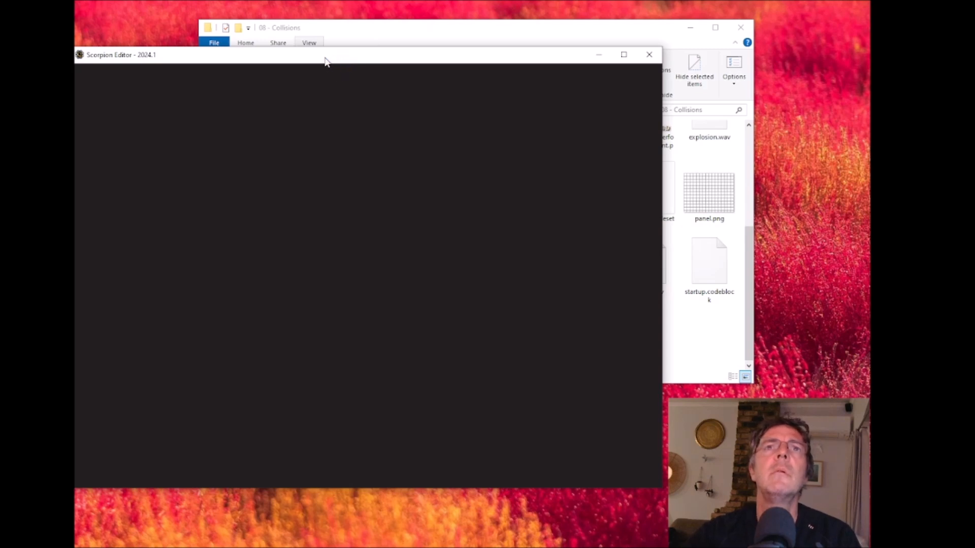
mouse_move(367, 42)
mouse_down()
mouse_move(346, 44)
mouse_move(358, 46)
mouse_up()
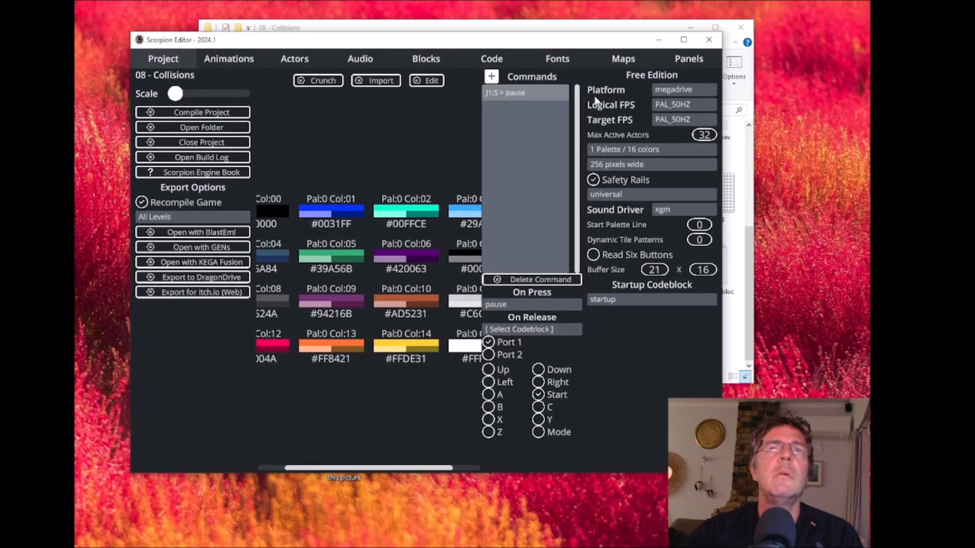
- Display new_map among the project's maps and enlarge the editor window to fit the map and its settings
click(622, 60)
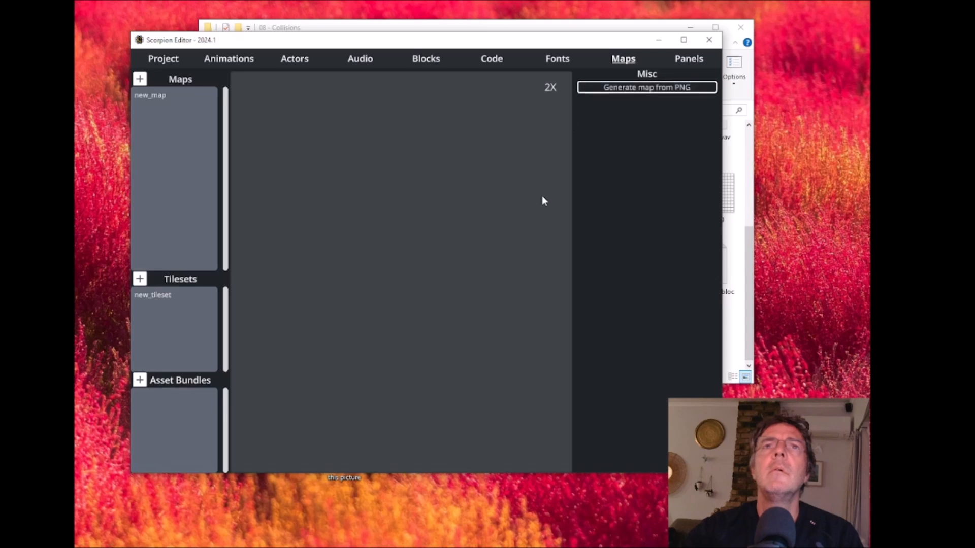
click(154, 95)
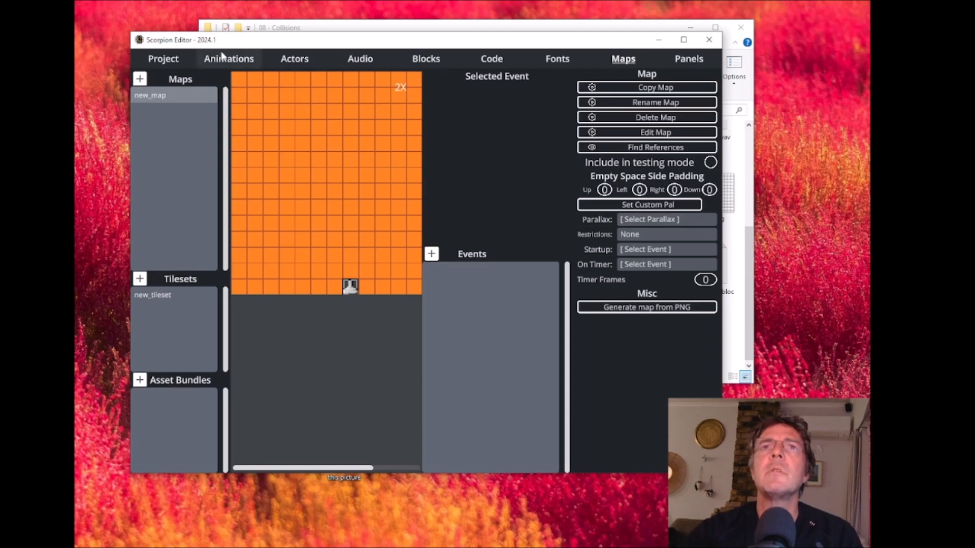
drag(262, 43, 222, 30)
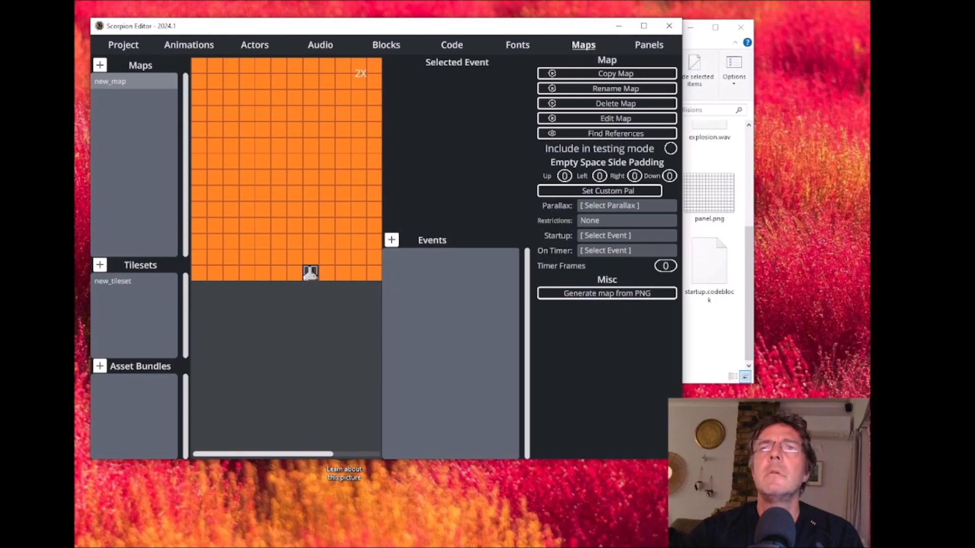
drag(682, 460, 835, 496)
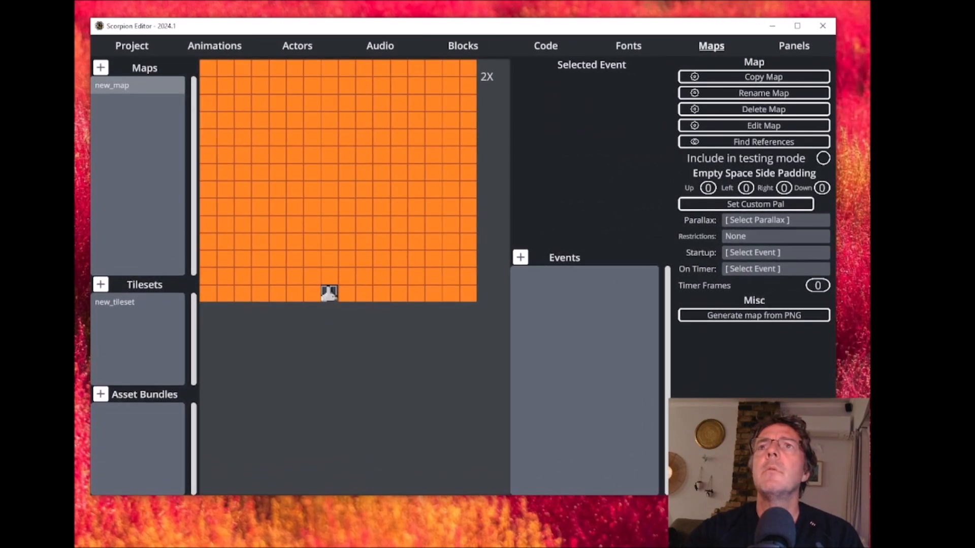
- Copy new_map and save the copy as game_over.tmx in the "08 - Collisions" folder
click(737, 85)
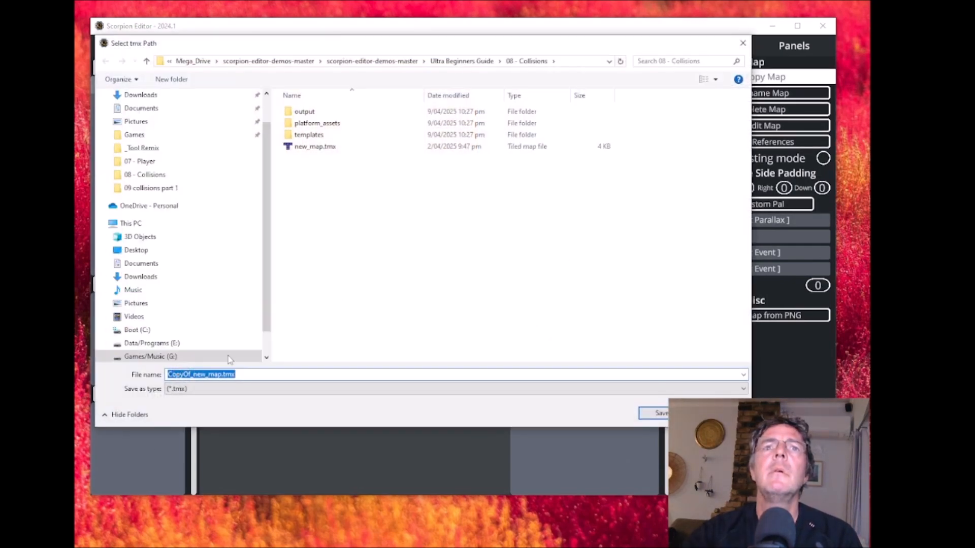
click(208, 374)
drag(219, 374, 136, 379)
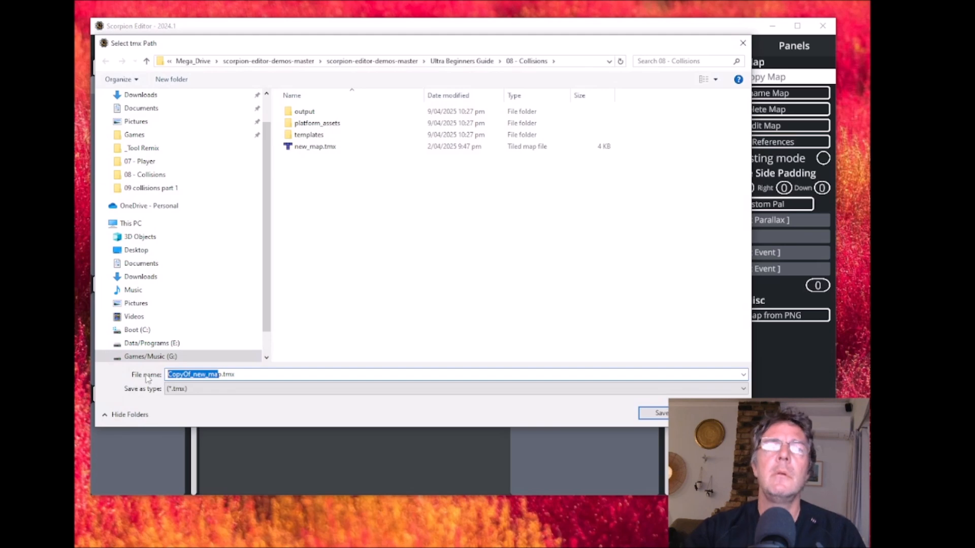
key(Delete)
key(Delete)
text(g)
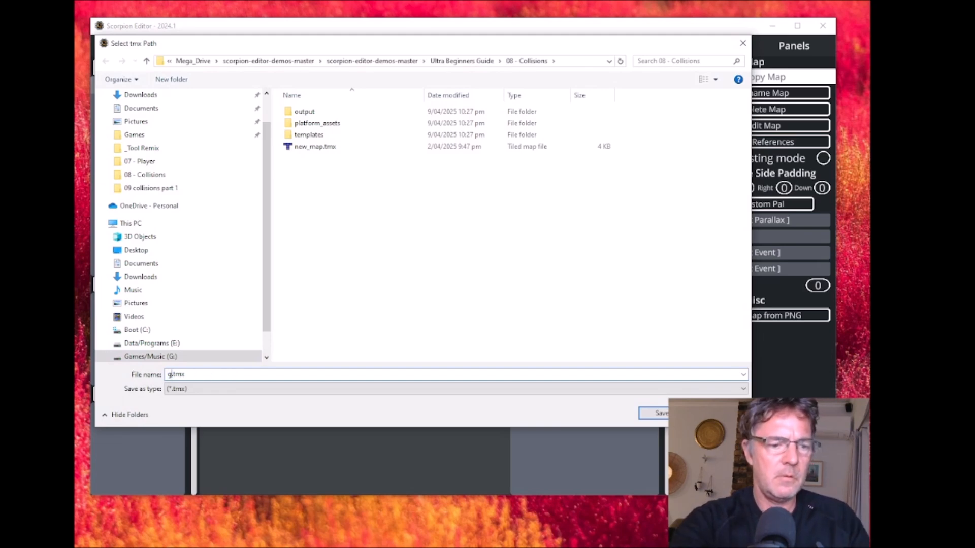
text(ame)
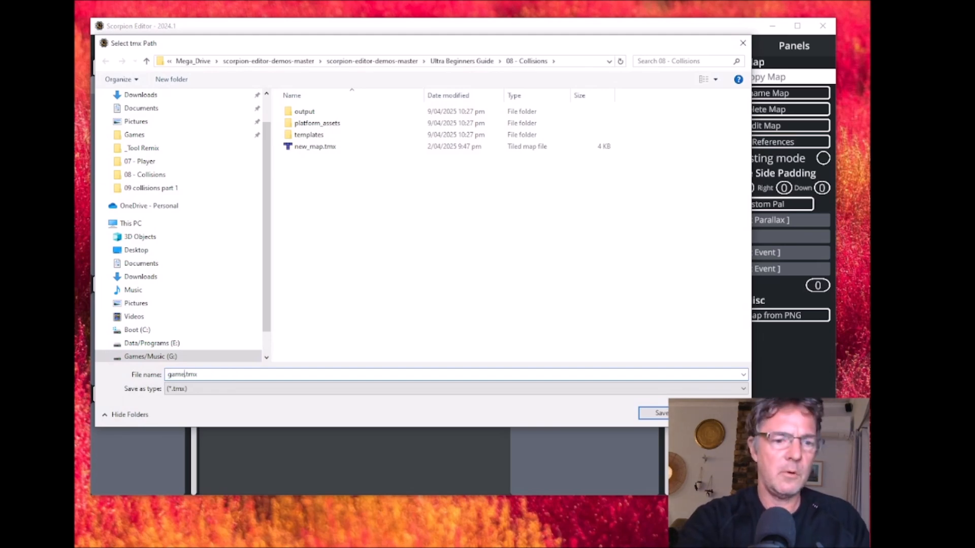
text(_over)
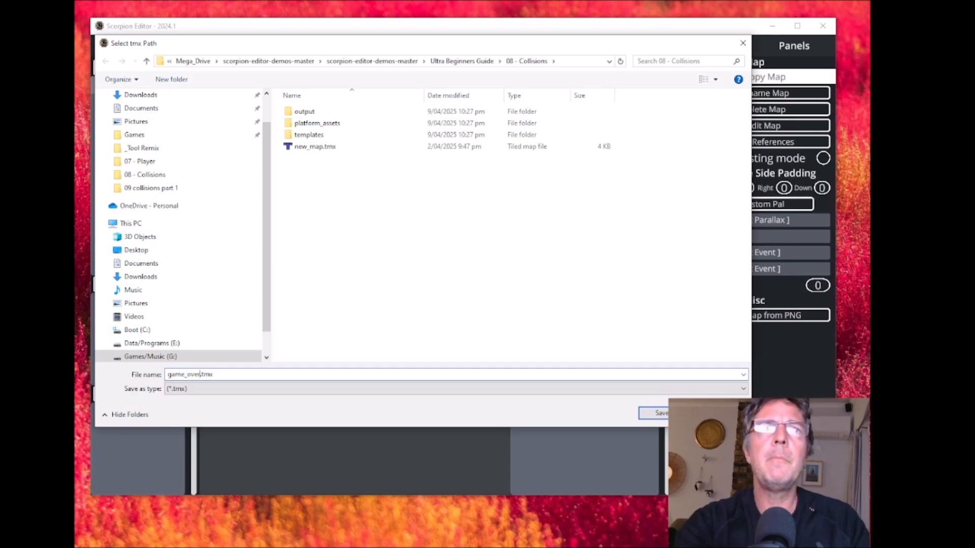
key(Return)
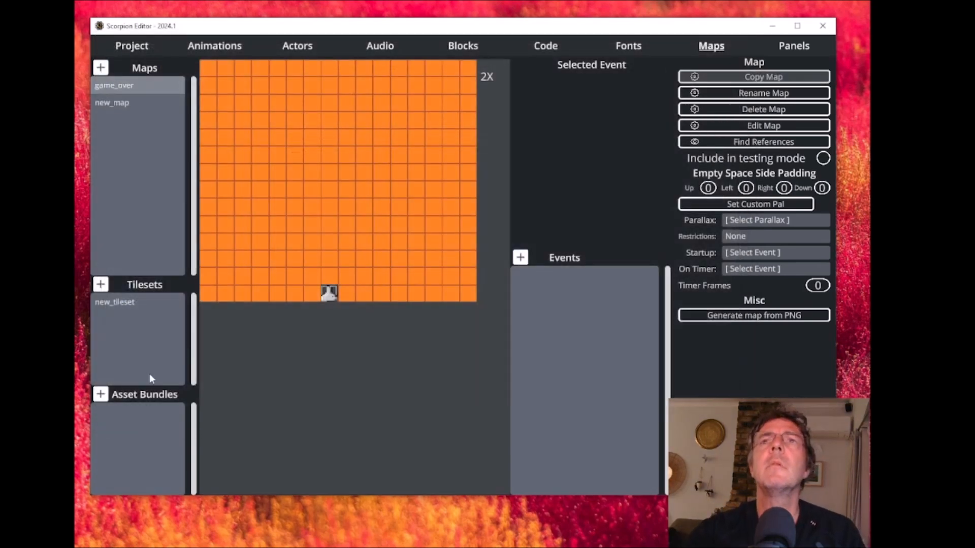
- Edit the game_over map in Tiled and erase the player tile from the actors layer
click(743, 126)
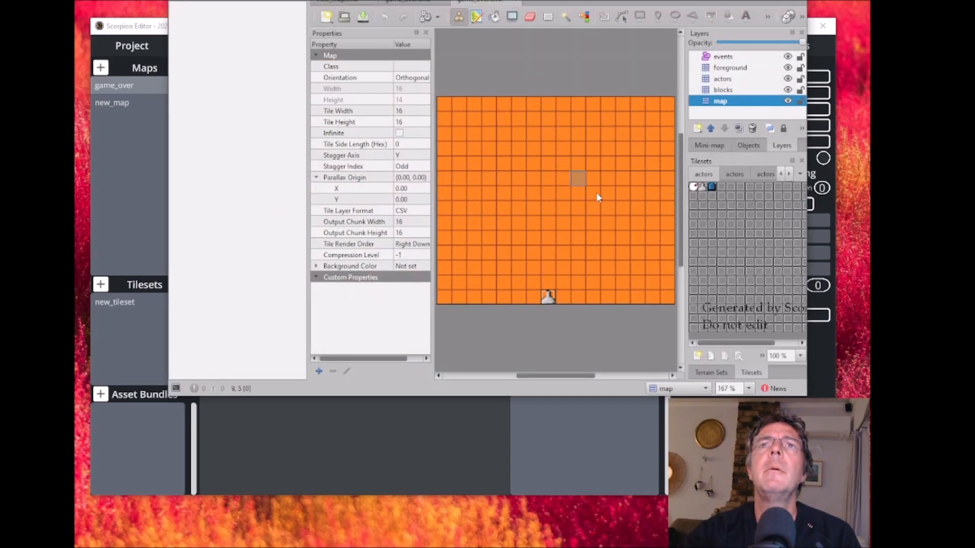
click(725, 80)
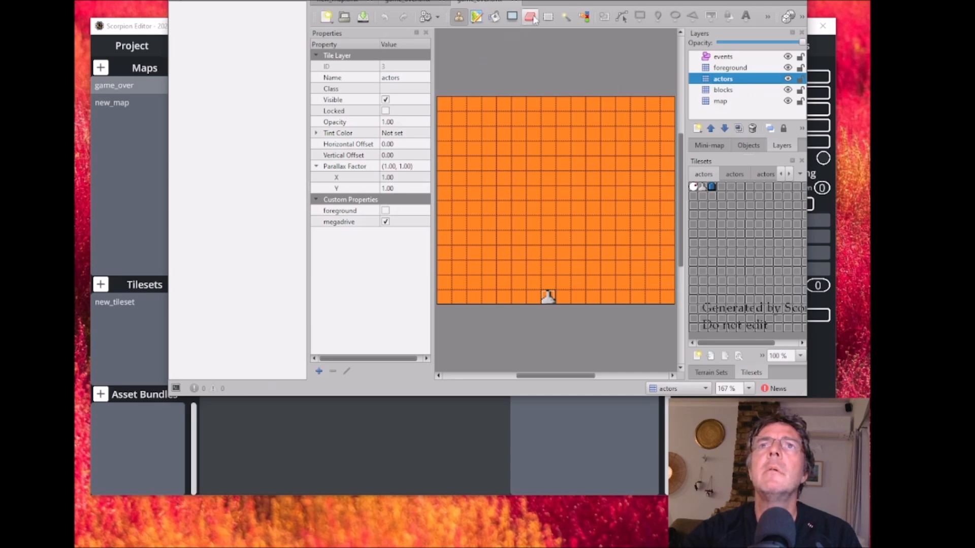
click(531, 17)
click(547, 296)
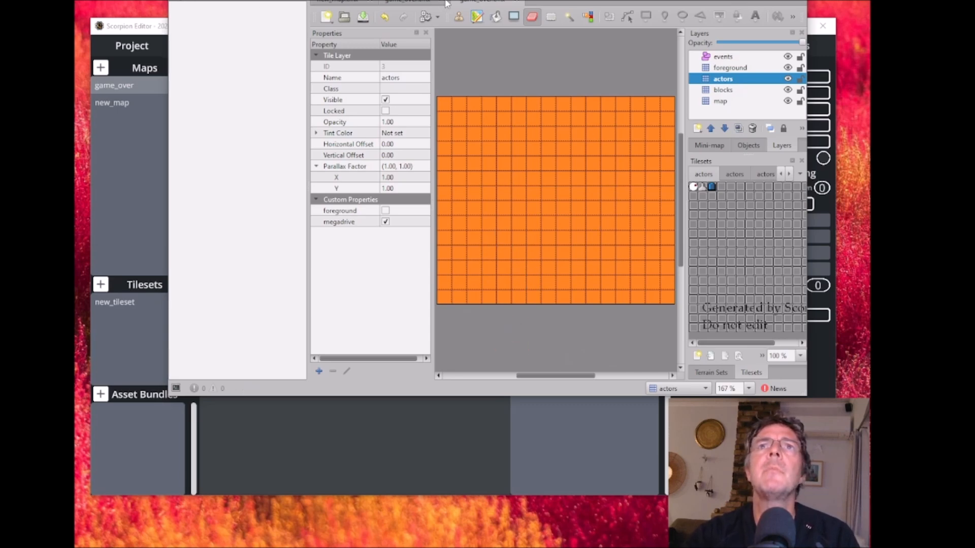
- Save the game_over map and close Tiled to return to Scorpion Editor
click(177, 1)
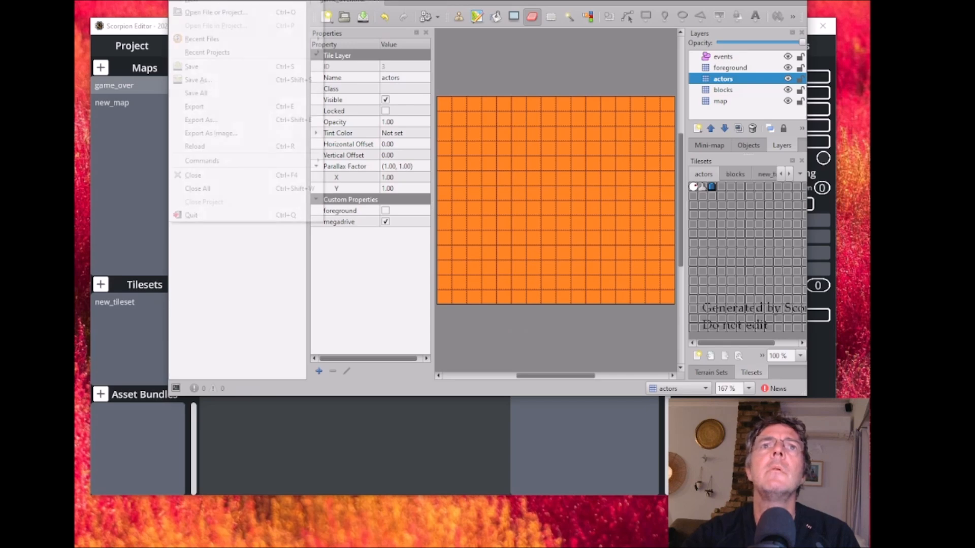
click(201, 69)
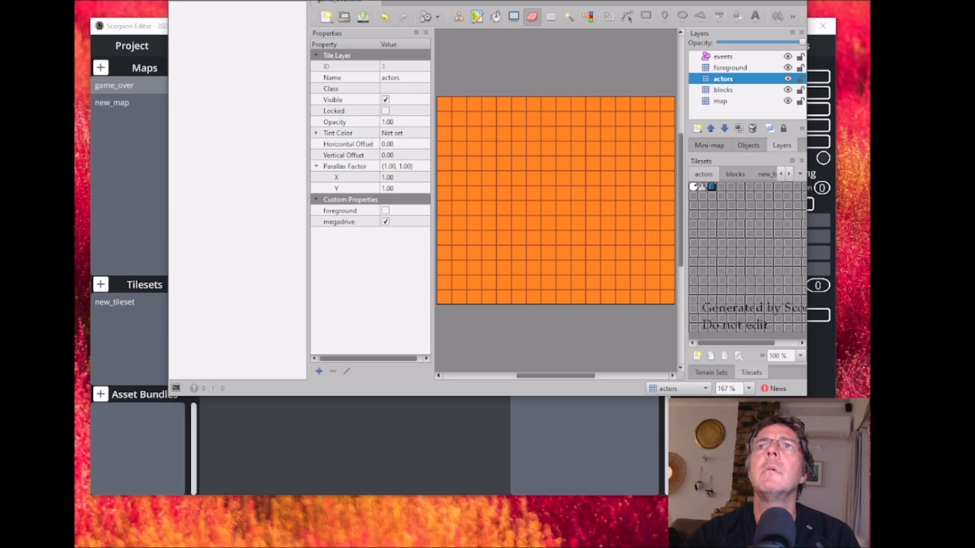
click(794, 1)
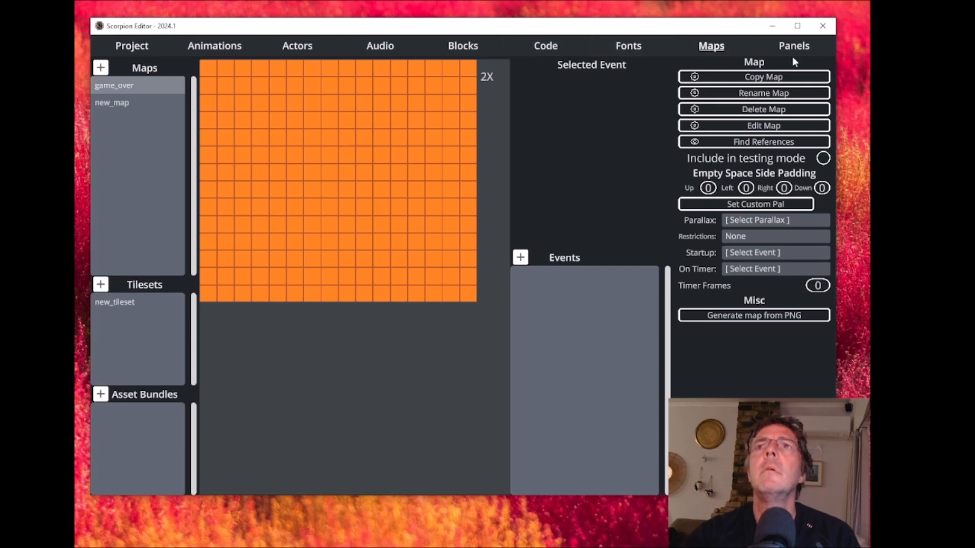
- Open the startup code block for editing
click(553, 48)
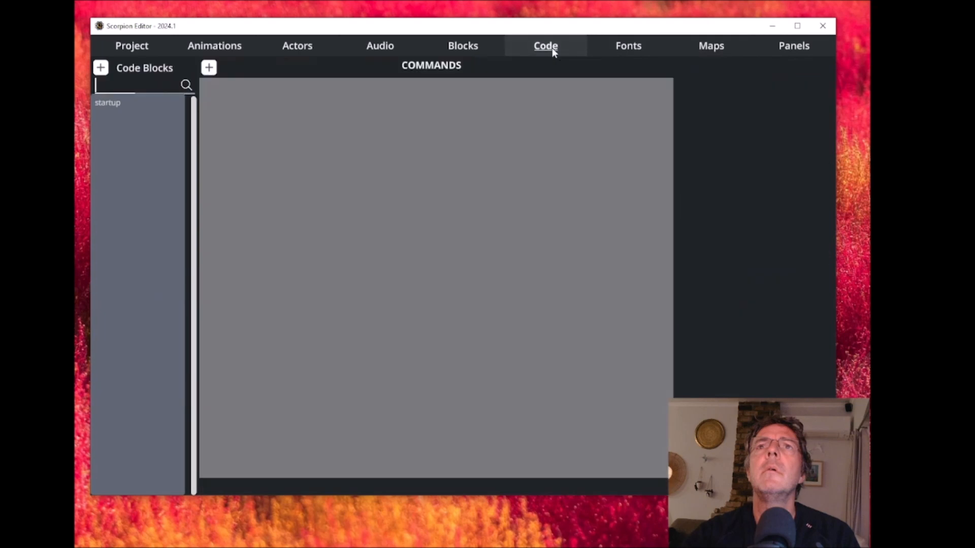
click(116, 103)
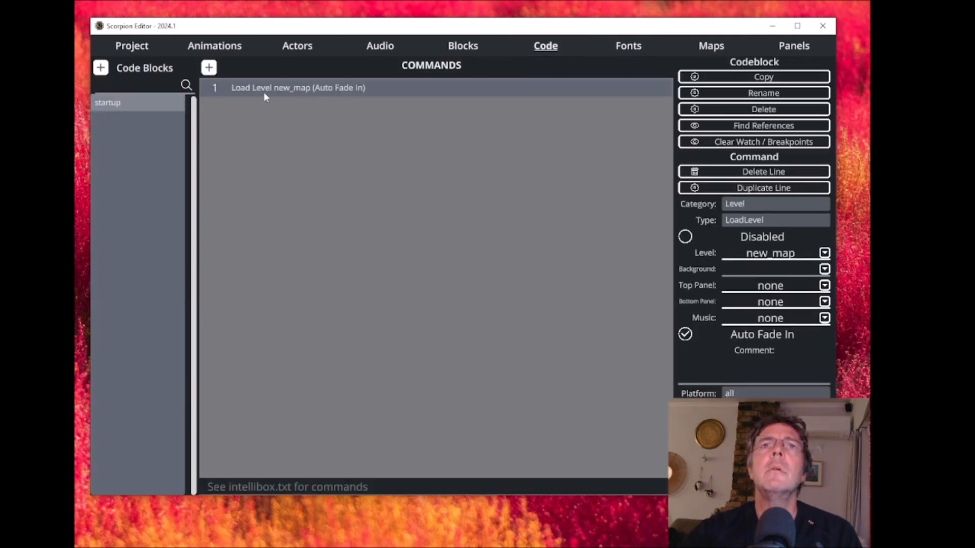
click(209, 68)
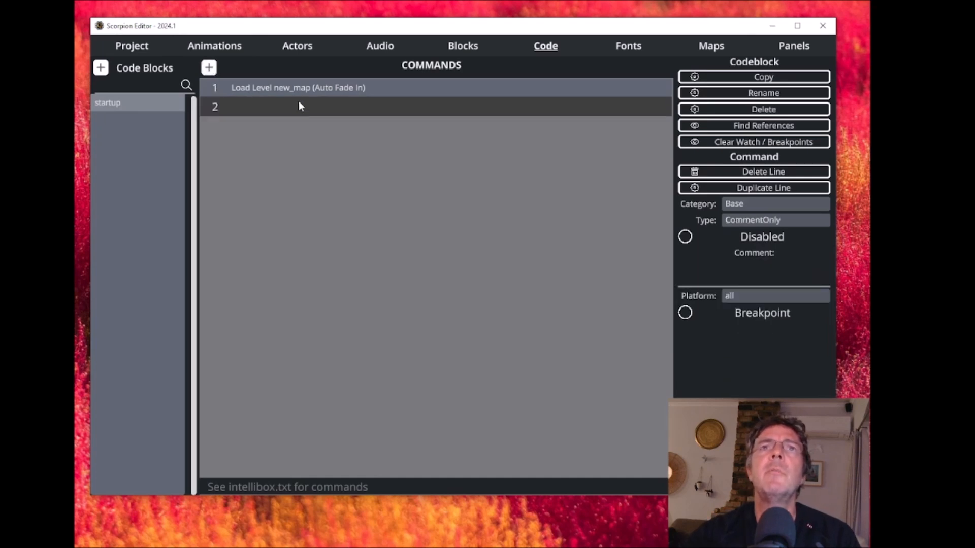
click(277, 88)
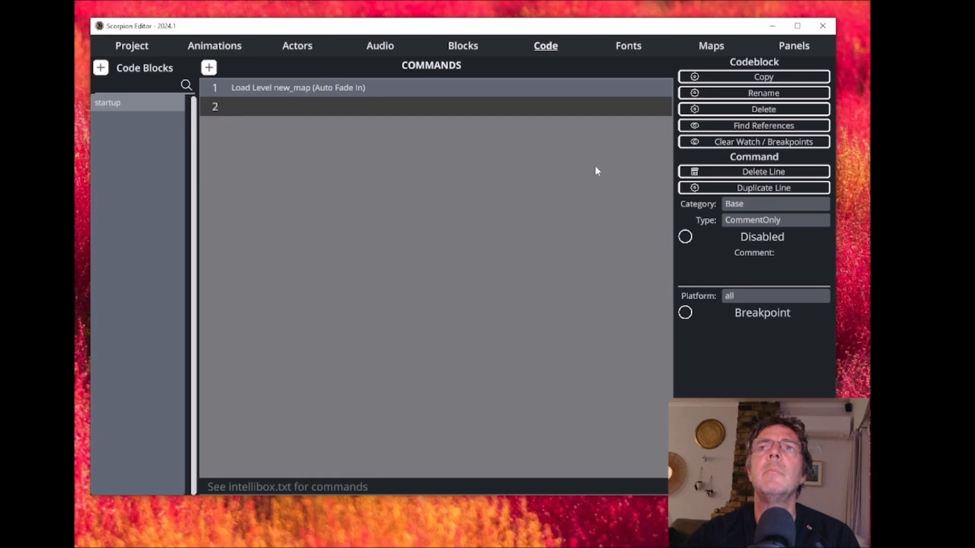
click(753, 172)
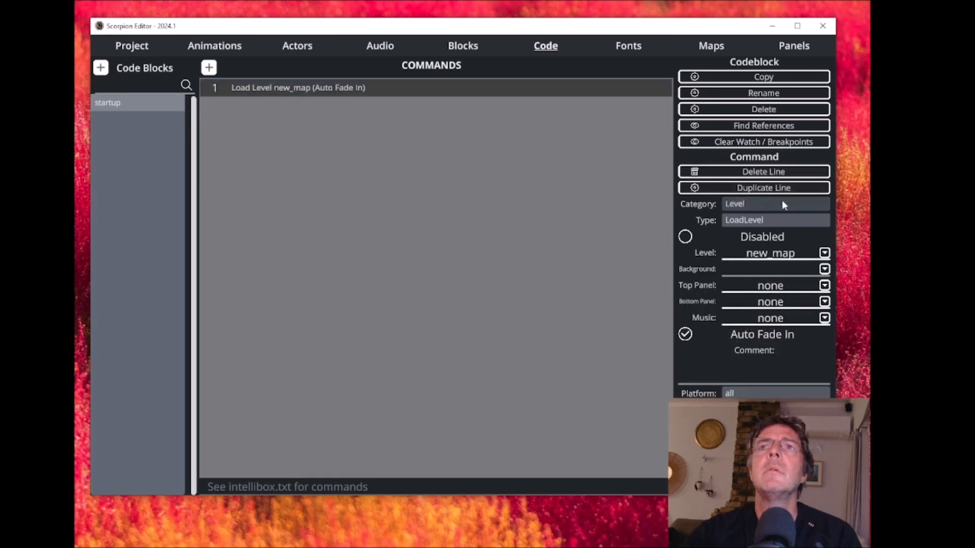
- Duplicate the Load Level new_map line in the startup code block and disable line 1
click(757, 187)
click(271, 88)
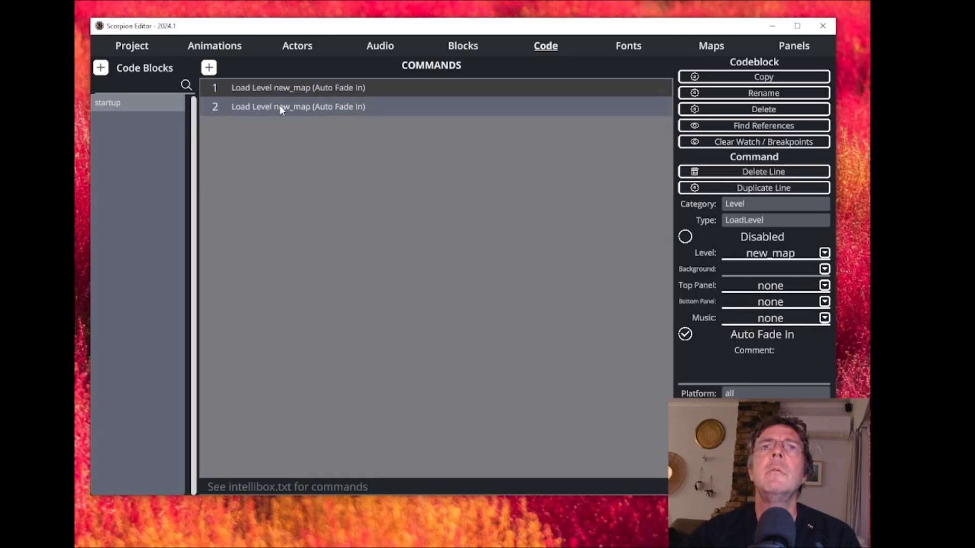
click(288, 108)
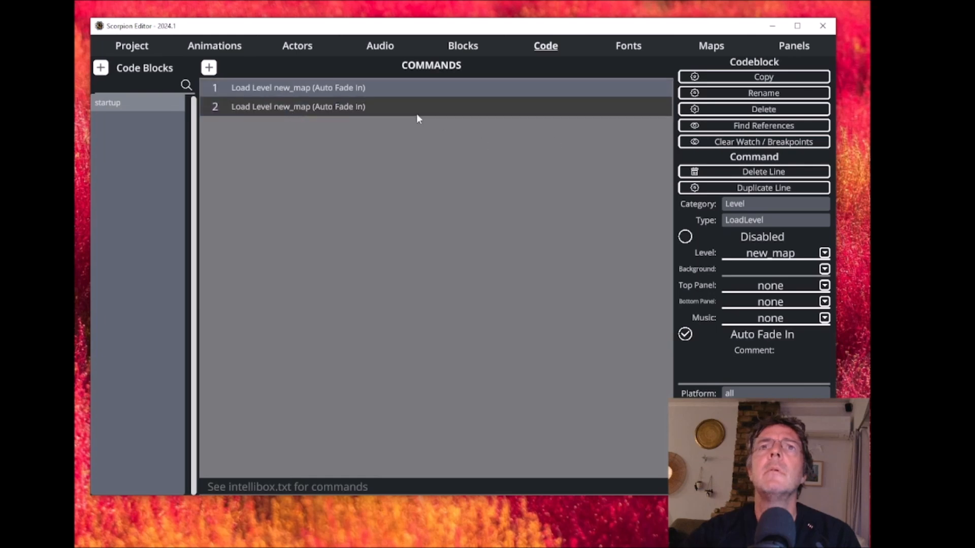
click(374, 91)
click(685, 237)
- Set the level loaded by line 2 of the startup code block to game_over
click(354, 109)
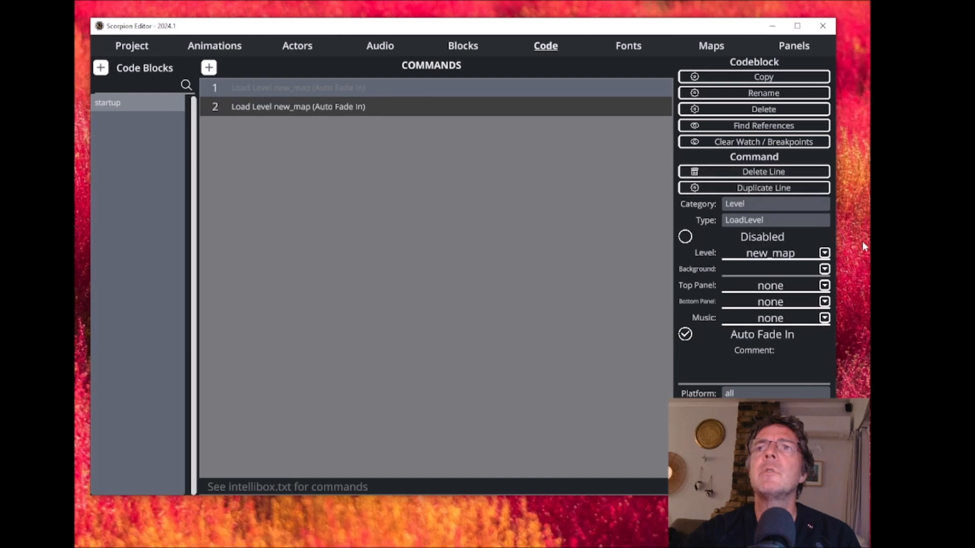
click(825, 253)
click(327, 109)
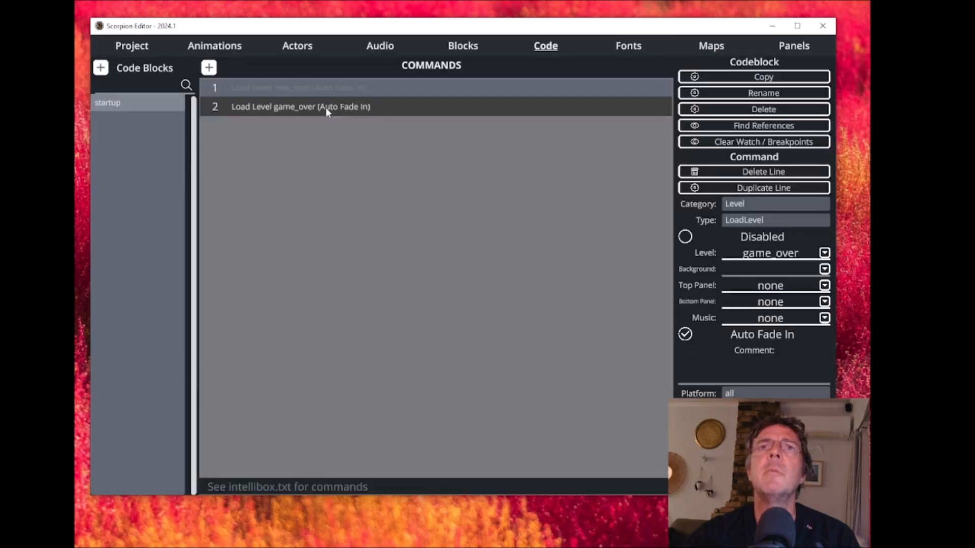
- Compile the project and test it in BlastEm, then close the emulator and dismiss the compile message
click(136, 50)
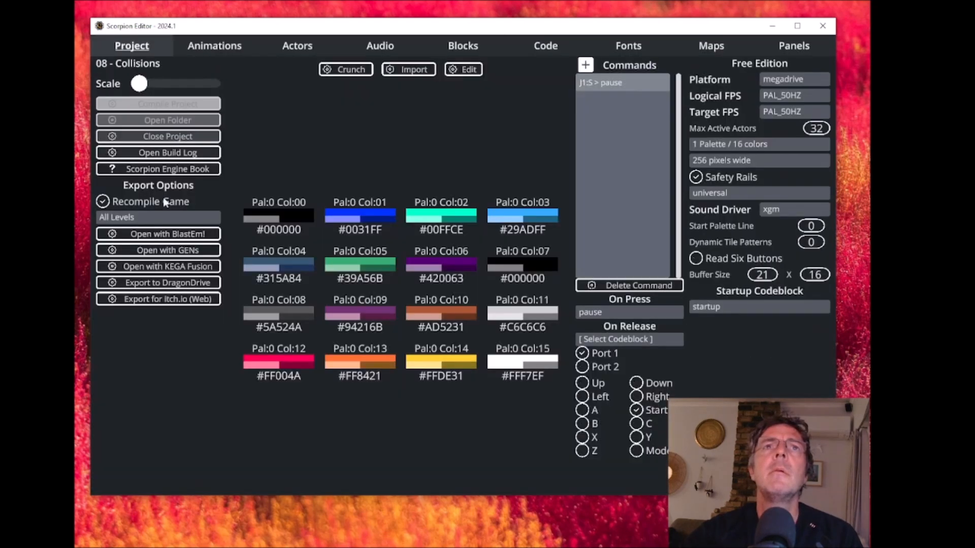
click(169, 234)
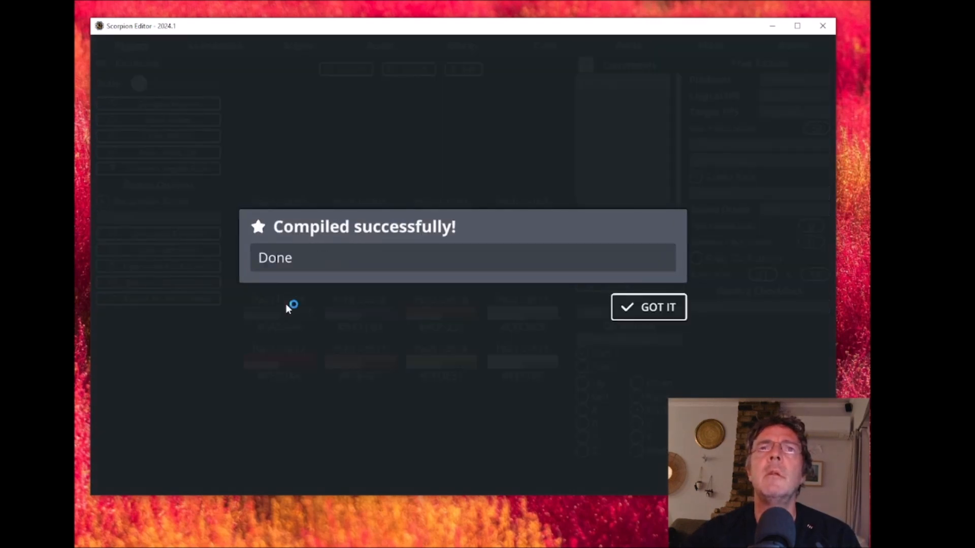
drag(156, 210, 429, 66)
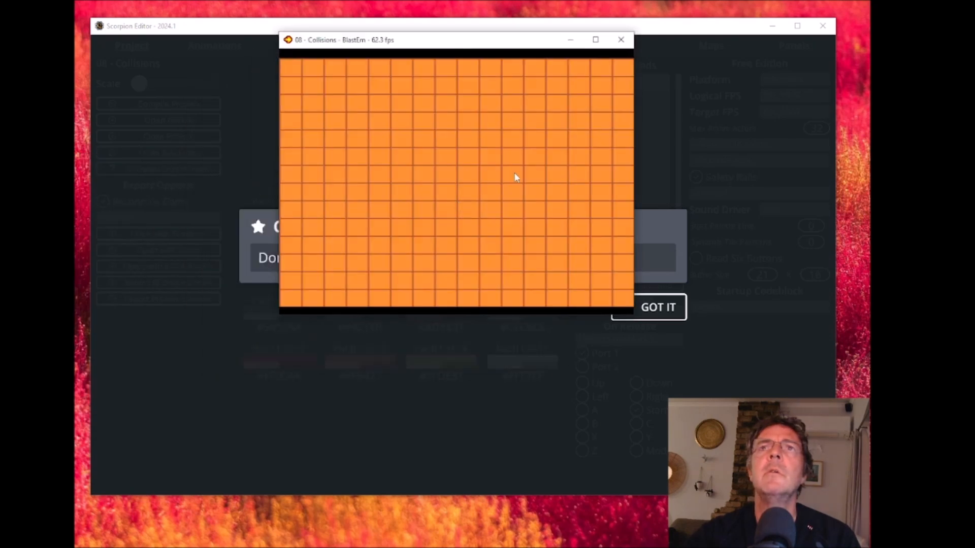
click(618, 43)
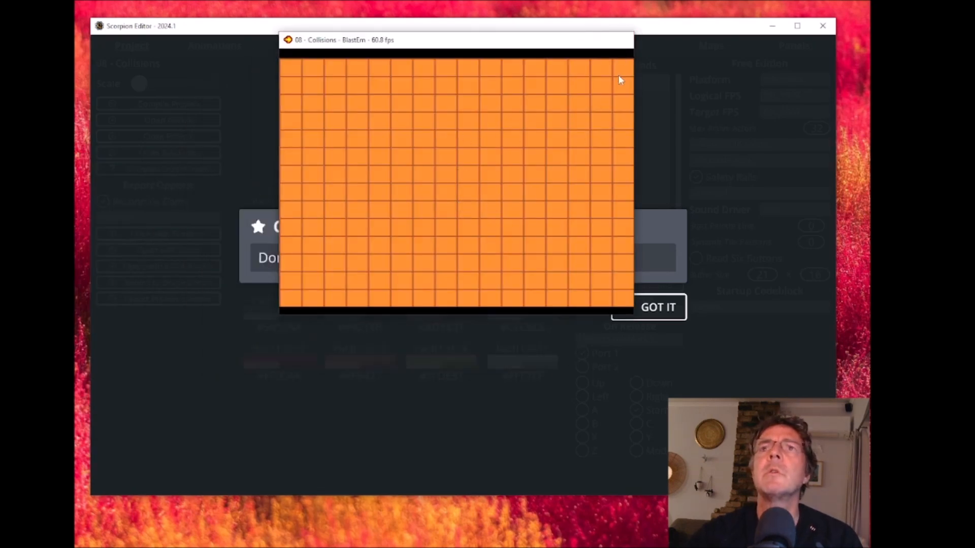
click(658, 308)
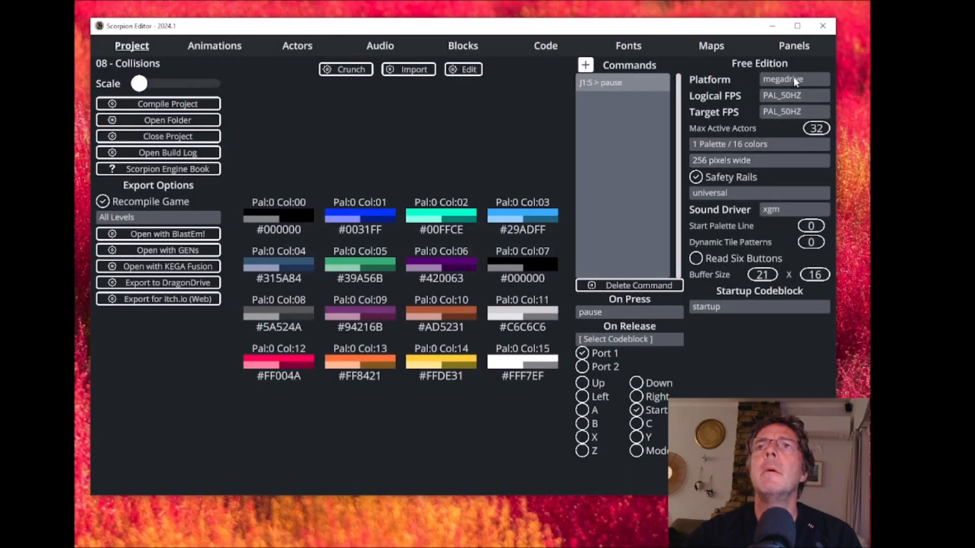
- Create a new panel from the image panel.png and save it as newpanel.panel in the project folder
click(797, 46)
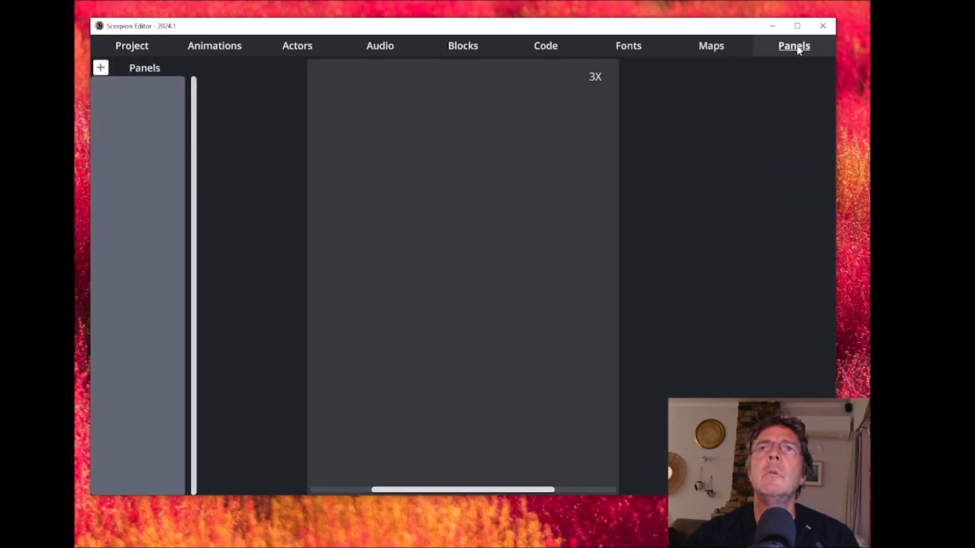
click(100, 68)
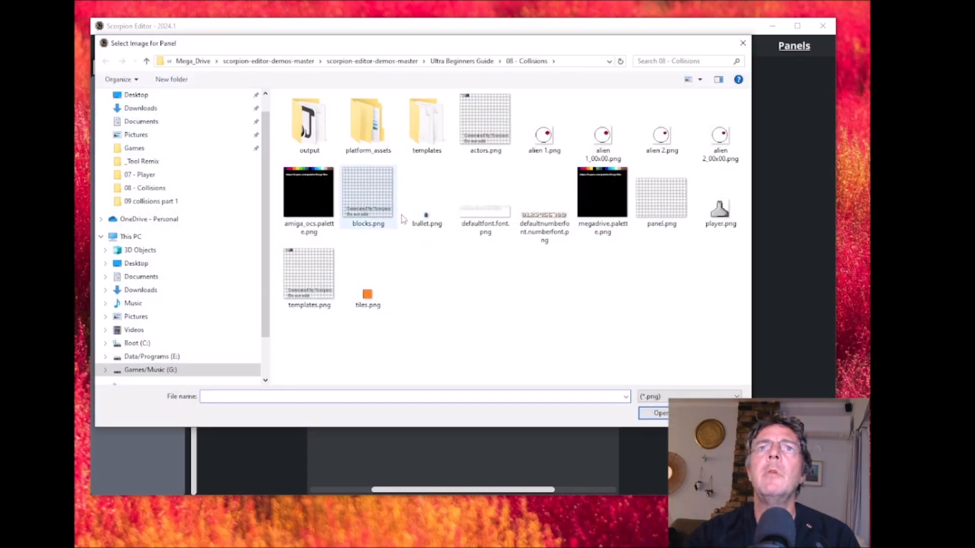
click(662, 199)
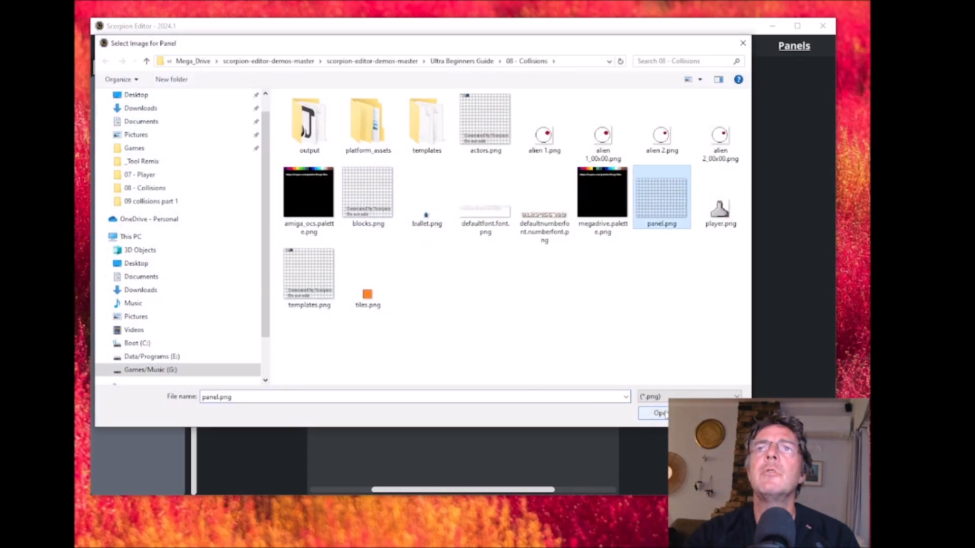
click(660, 413)
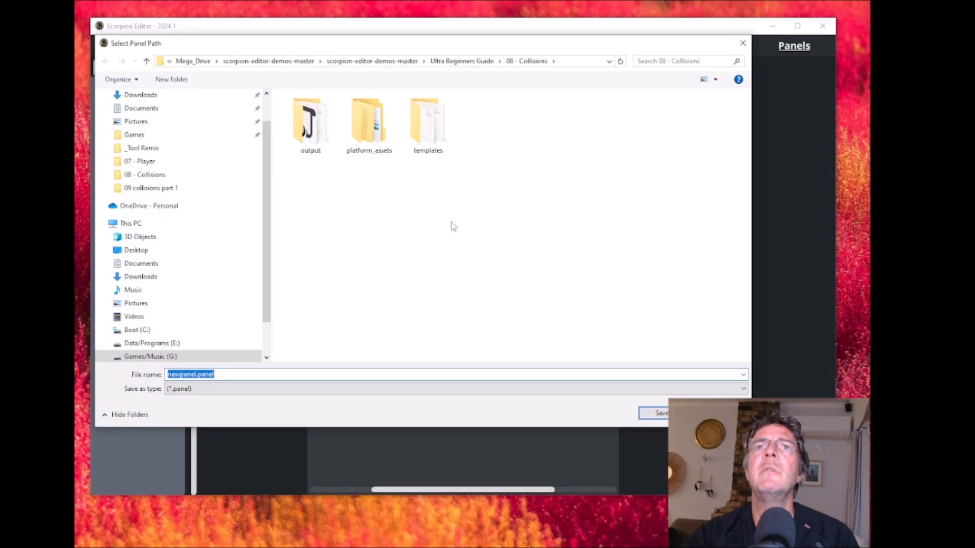
click(655, 412)
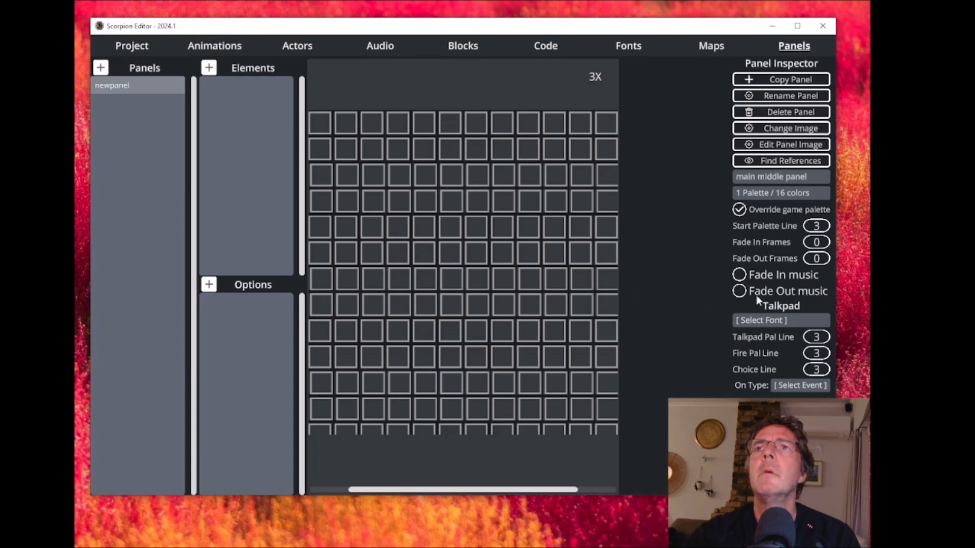
- Set newpanel's type to bottom panel and its talkpad font to defaultfont
click(754, 176)
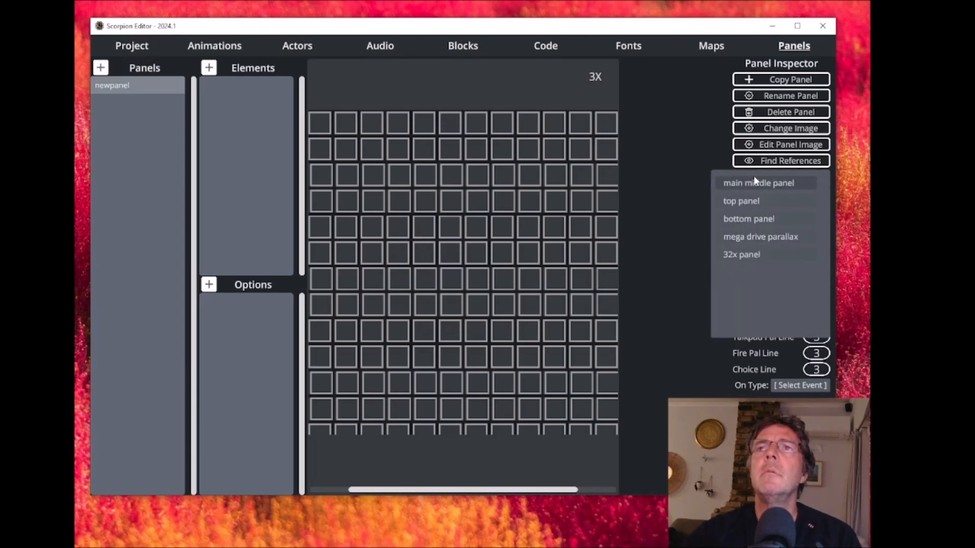
click(754, 219)
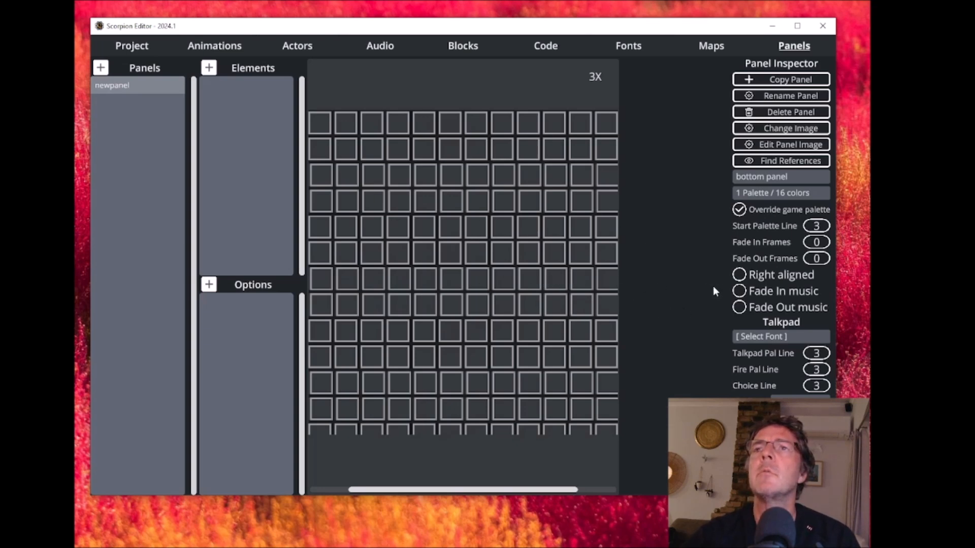
click(763, 334)
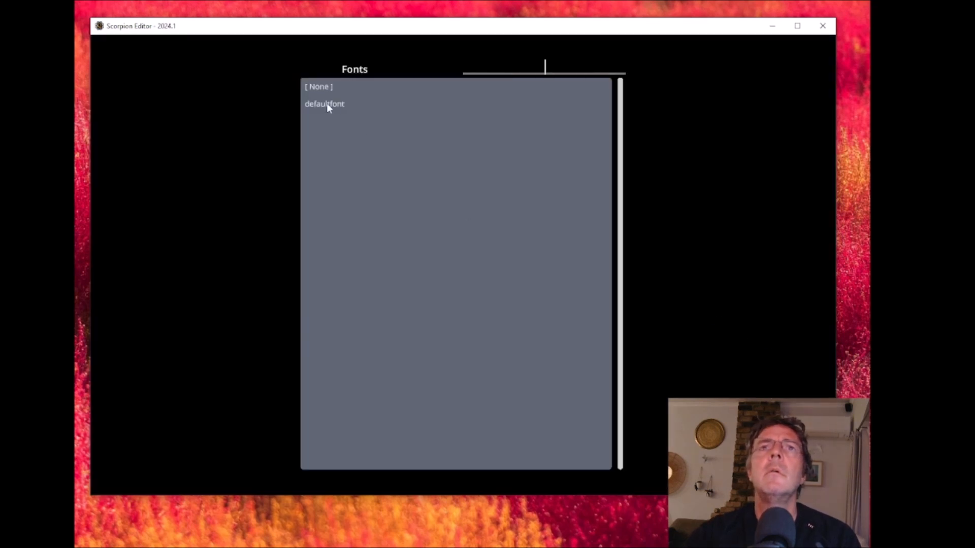
click(331, 106)
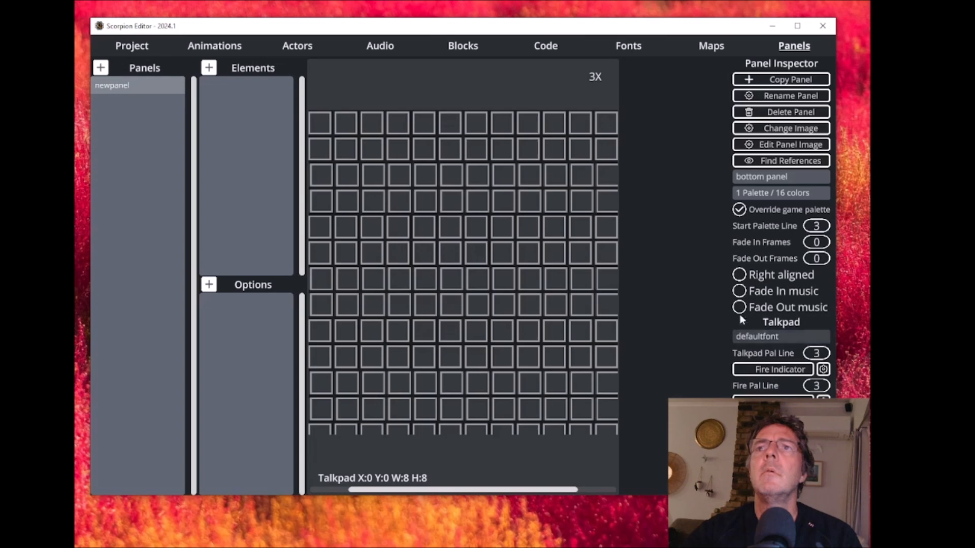
- Draw newpanel's talkpad area about 96 wide and 32 high at about X 96, Y 80 on the panel grid
scroll(471, 306, down, 2)
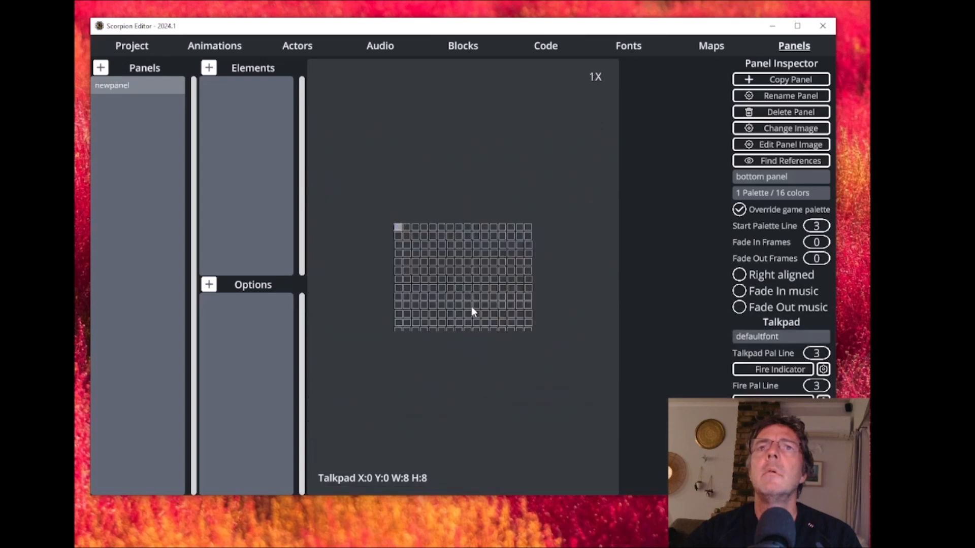
scroll(471, 307, up, 1)
drag(329, 178, 469, 260)
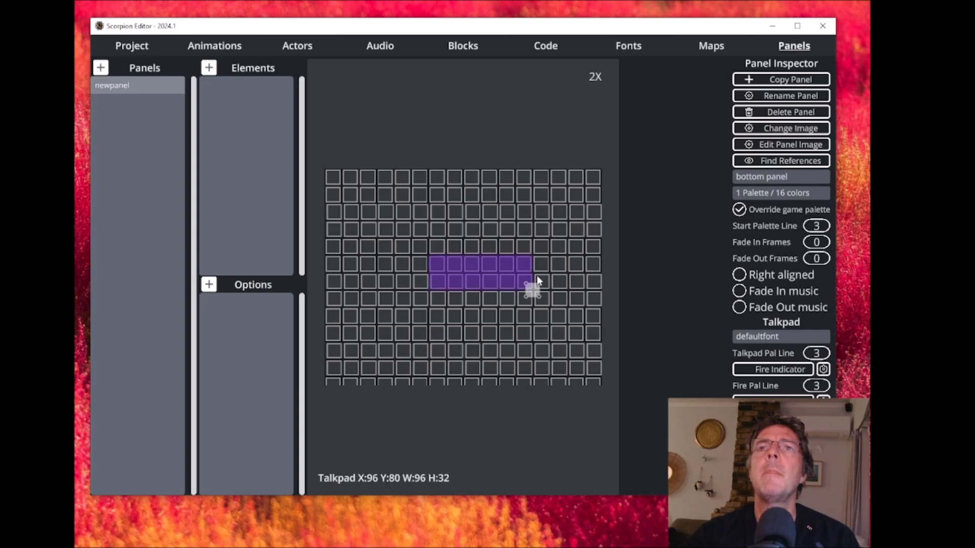
- Create a new code block named _game_over in the project folder
click(544, 48)
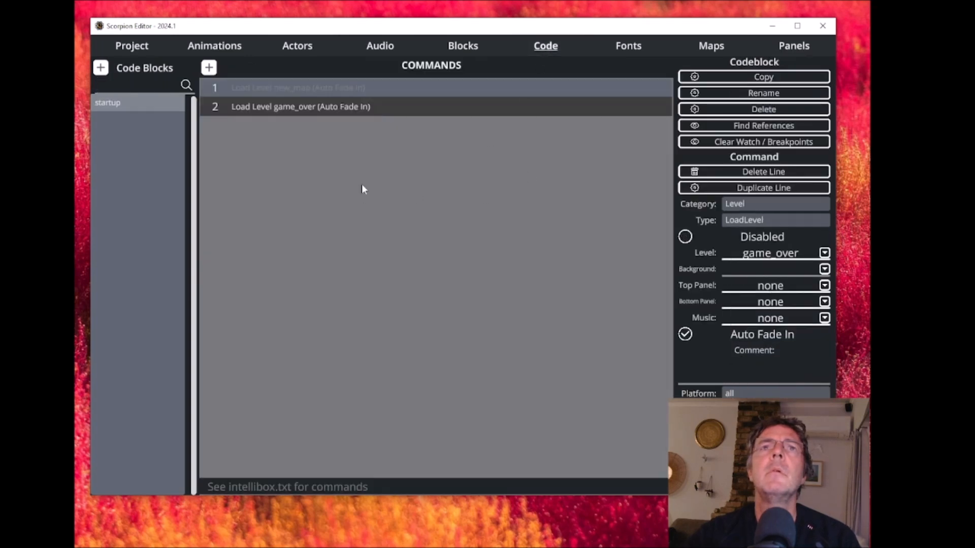
click(101, 70)
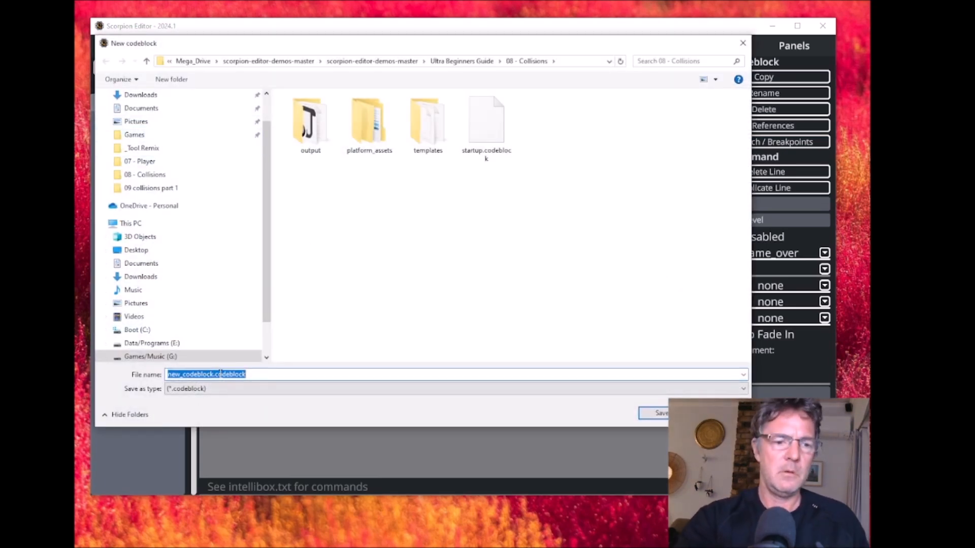
text(_game)
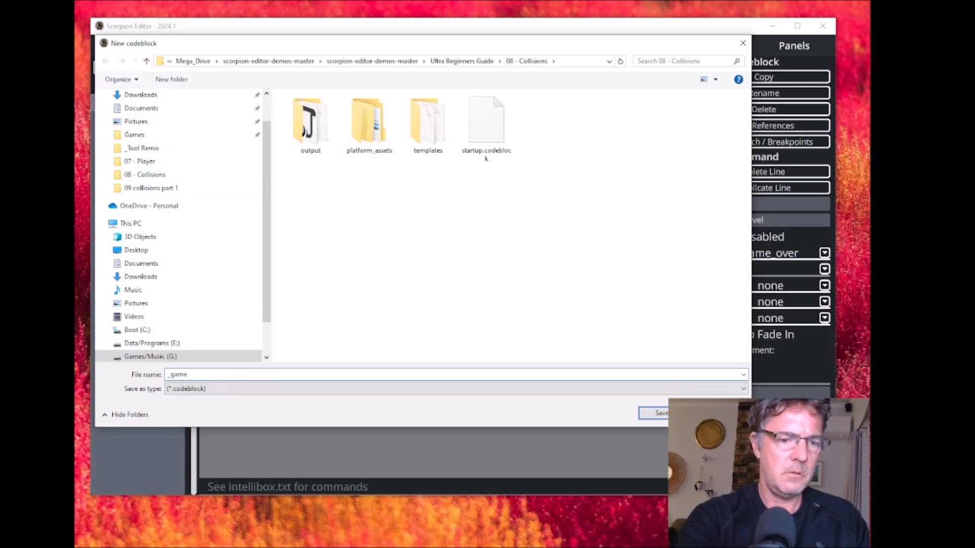
text(_over)
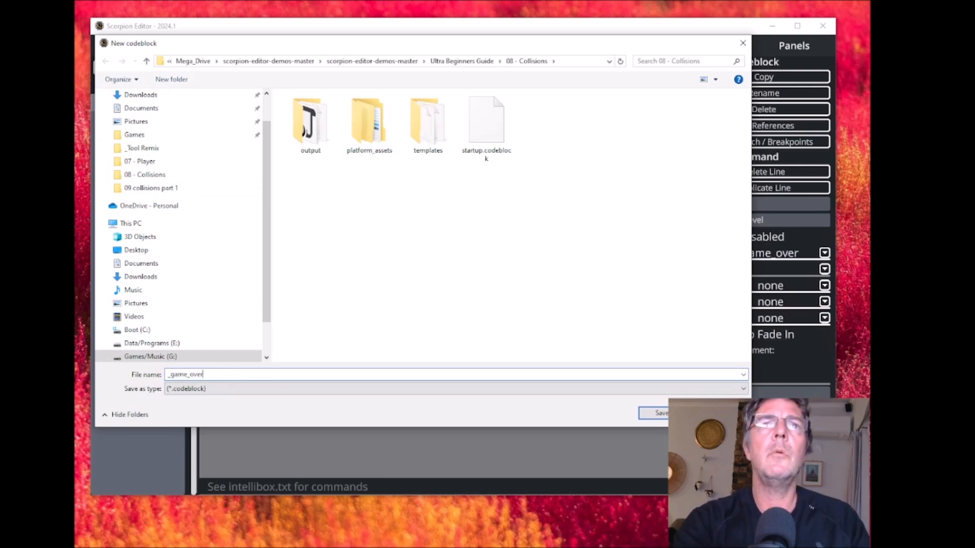
key(Return)
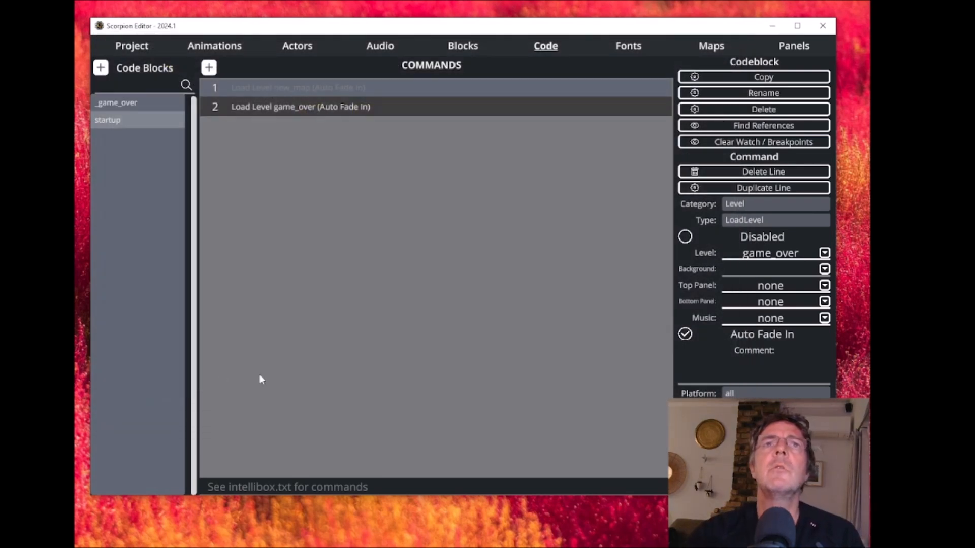
- Add a Display SetPanel command to the _game_over code block with newpanel as its bottom panel
click(121, 101)
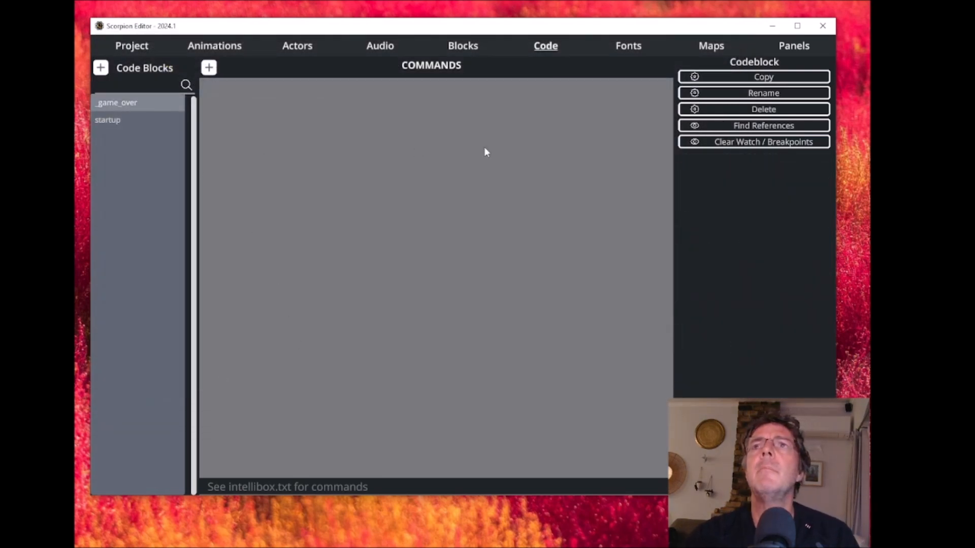
click(209, 67)
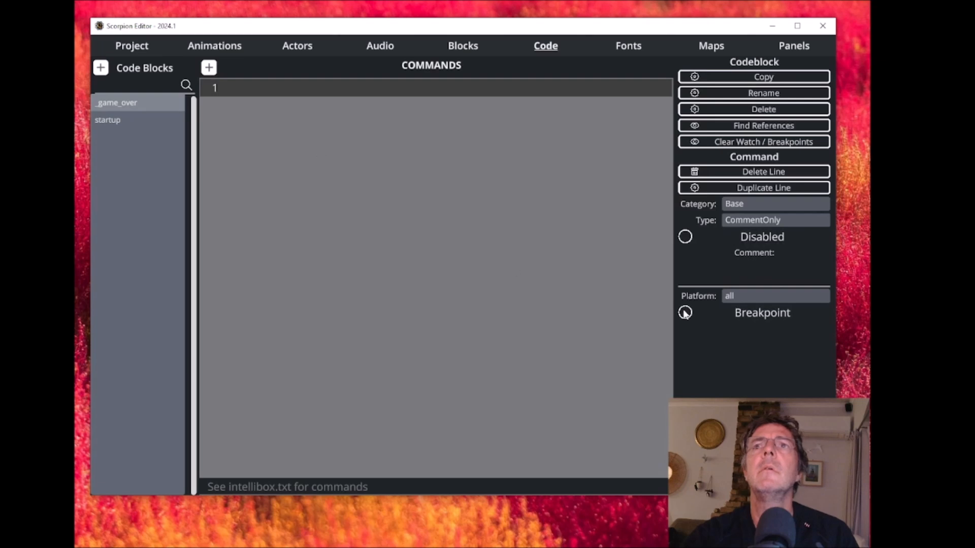
click(768, 205)
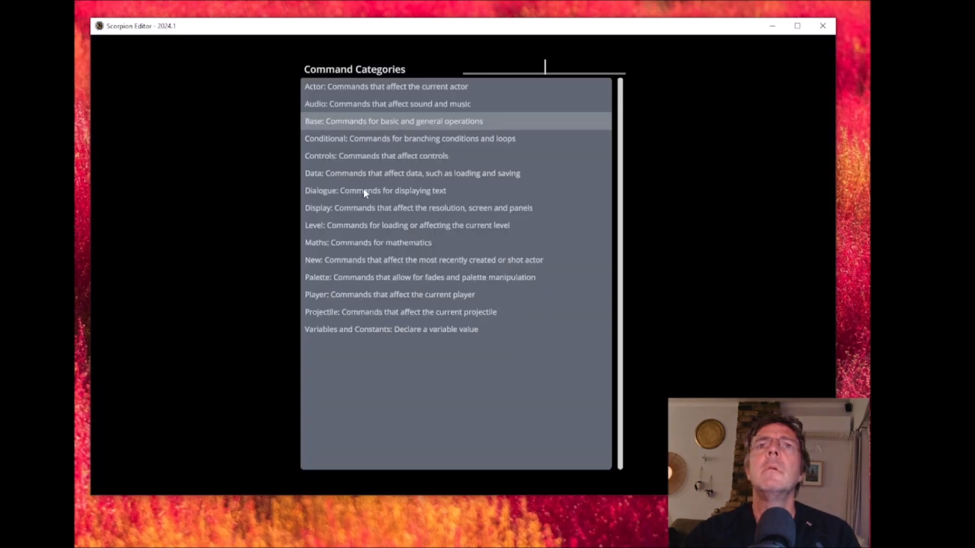
click(364, 209)
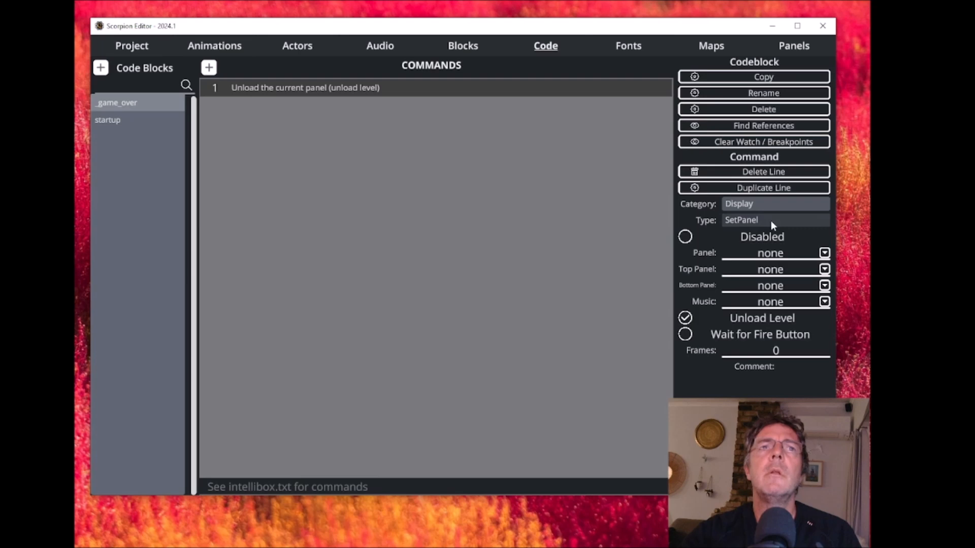
click(824, 286)
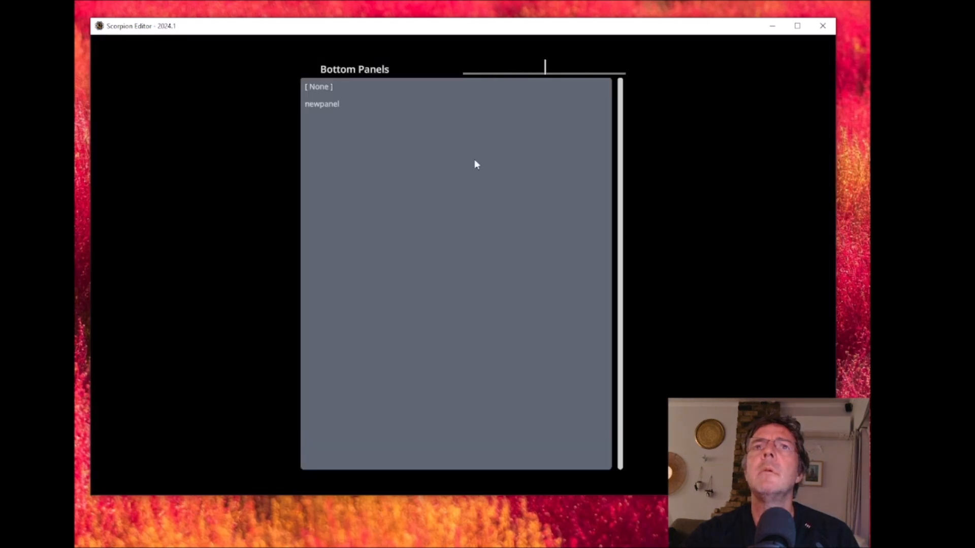
click(323, 104)
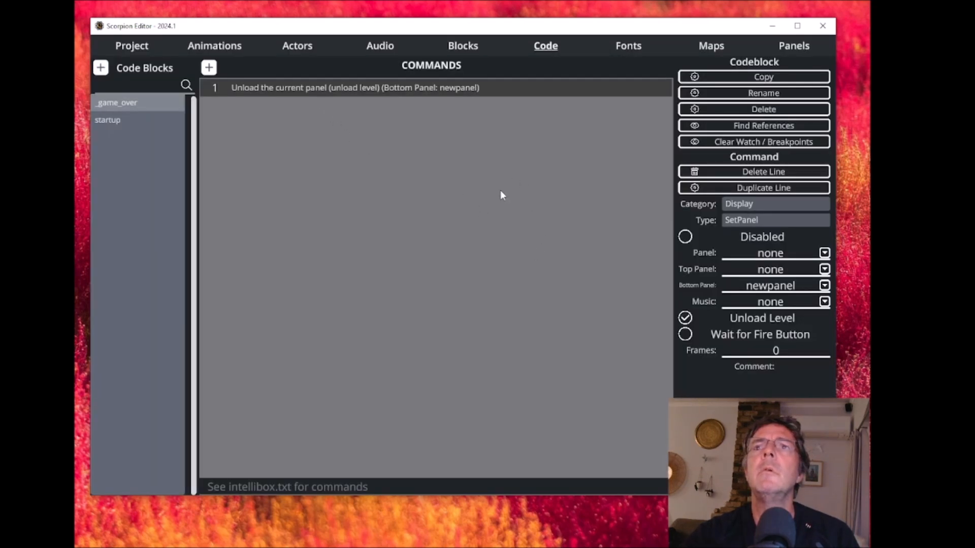
- Add a Display SetTalkpad command as line 2 of the _game_over code block, using newpanel as the talkpad
click(208, 67)
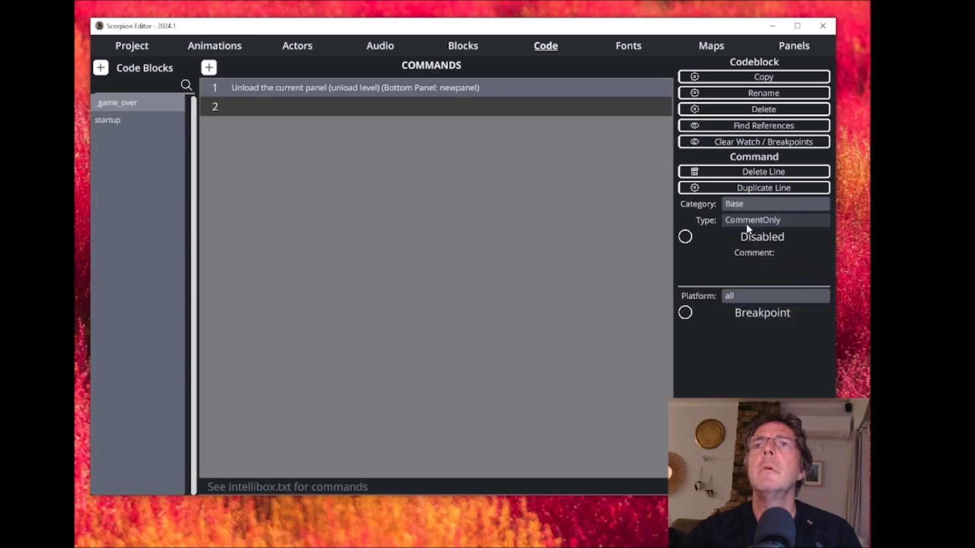
click(735, 207)
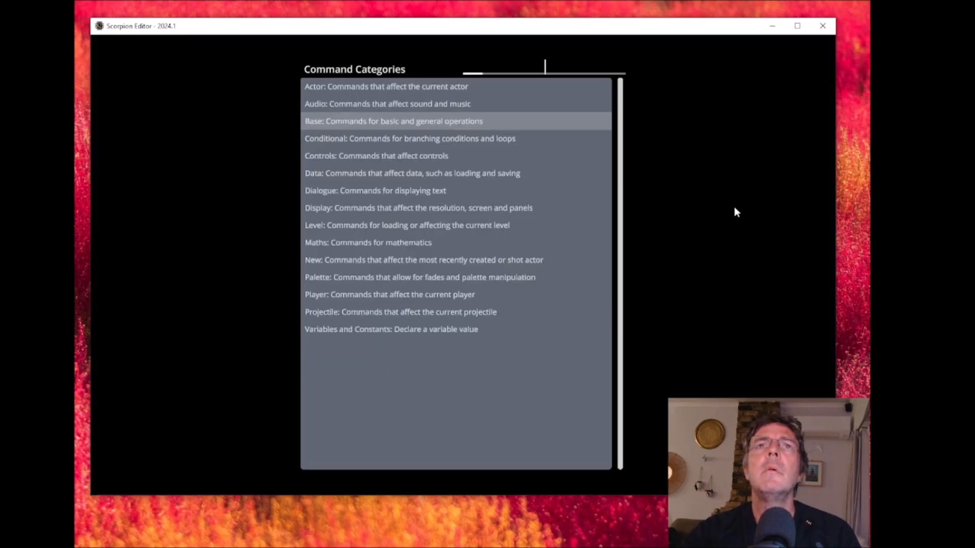
click(359, 190)
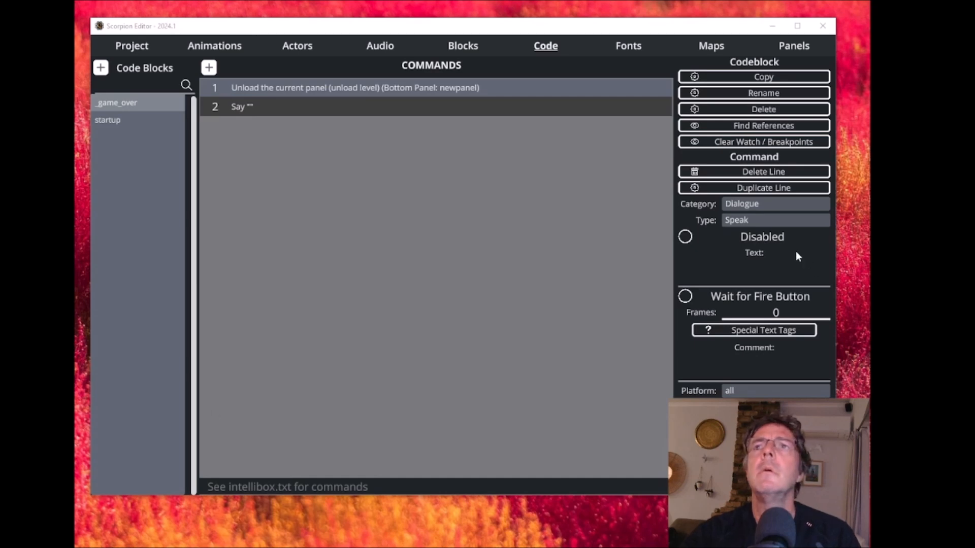
click(749, 203)
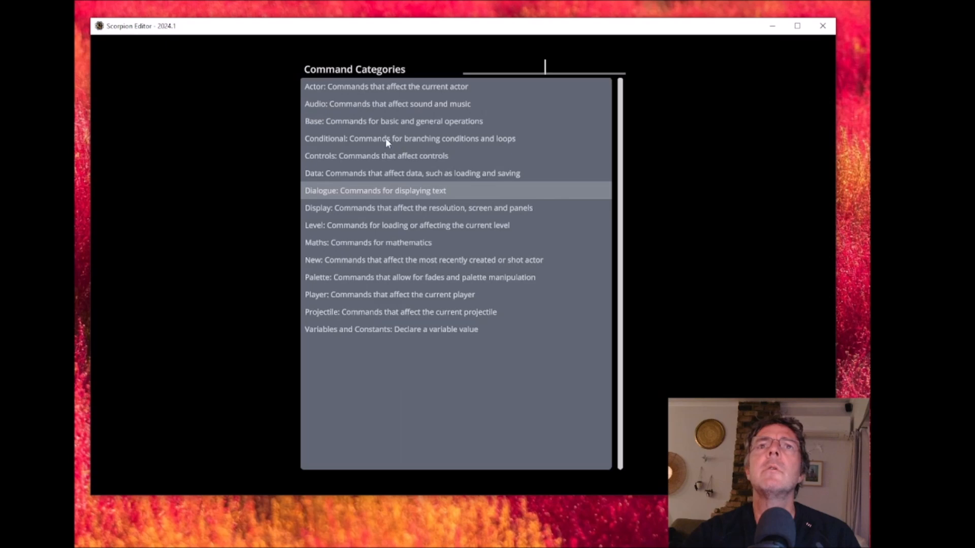
click(334, 207)
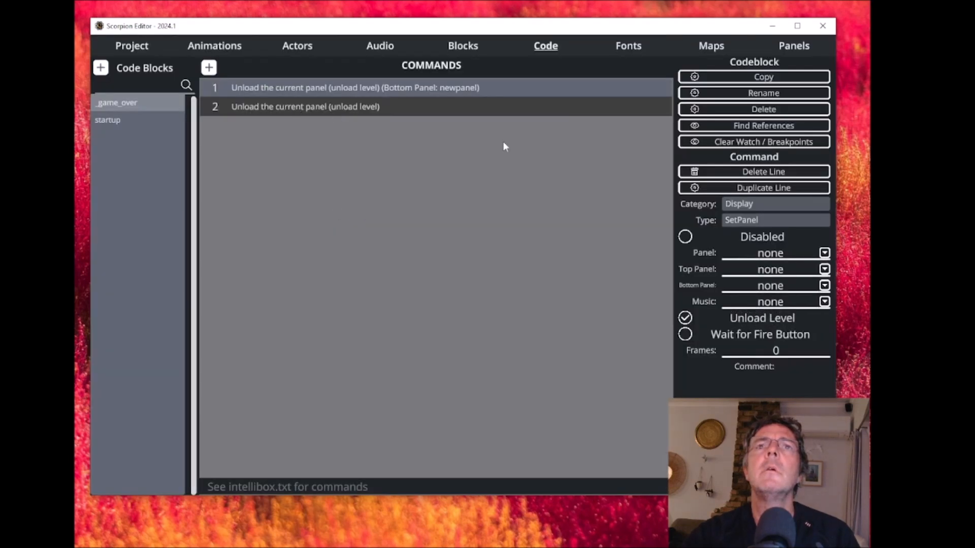
click(762, 219)
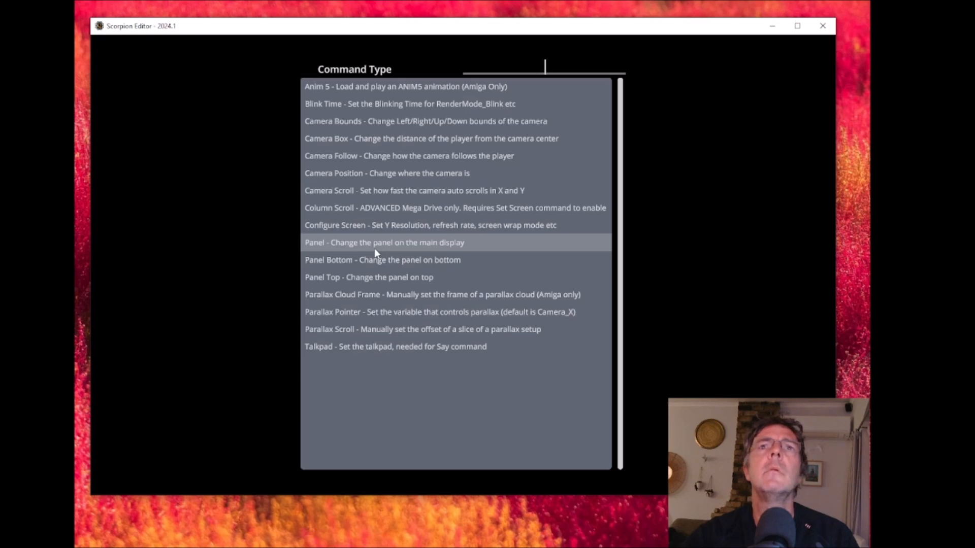
click(374, 346)
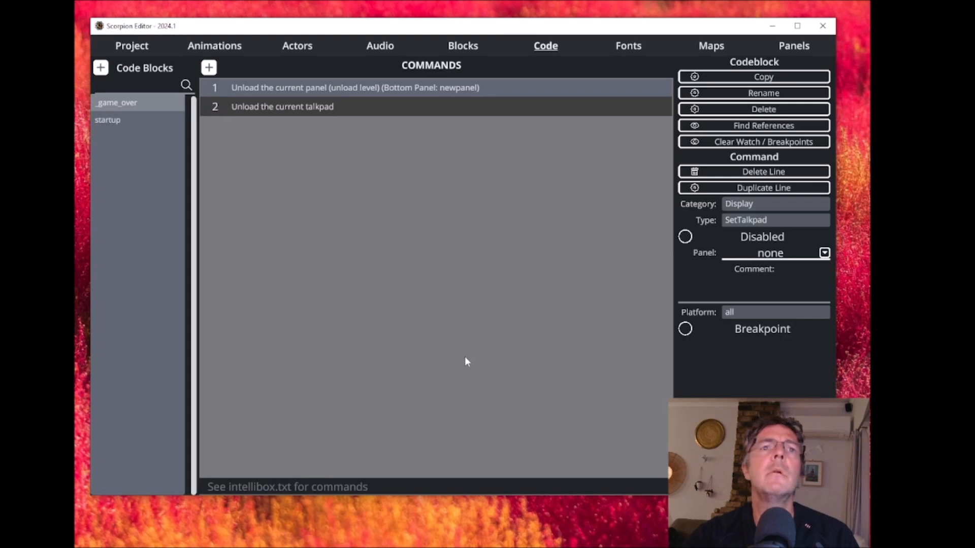
click(824, 252)
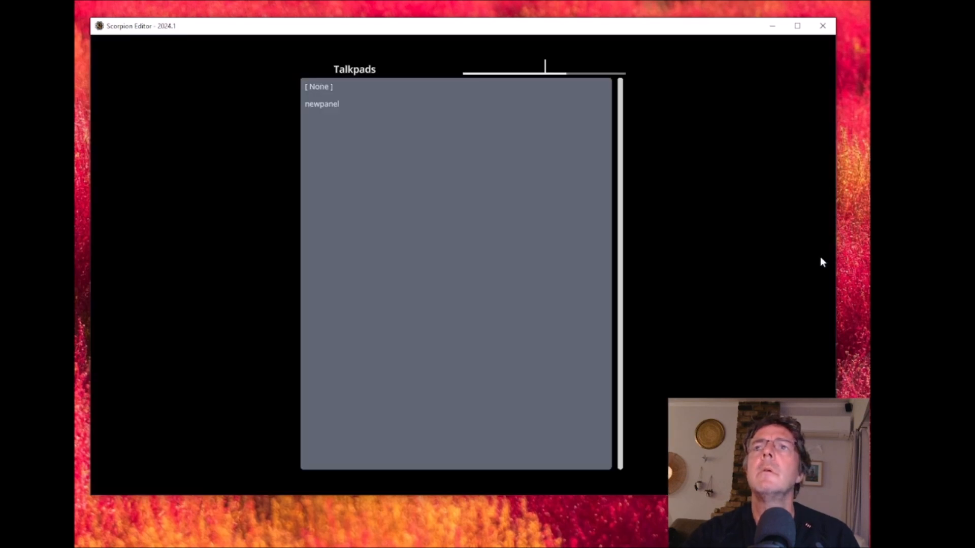
click(334, 104)
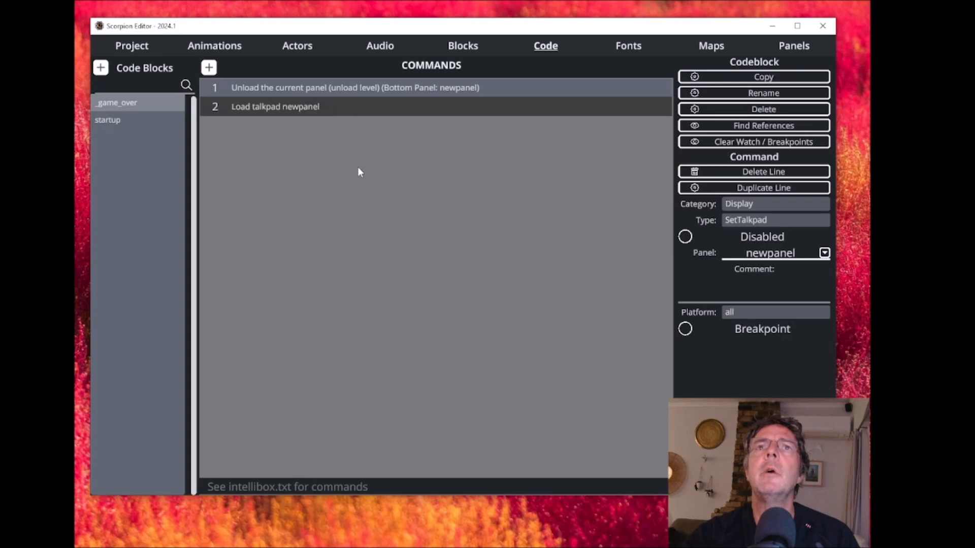
- Add a Dialogue Speak command with the text "game over" as line 3 of the _game_over code block
click(208, 68)
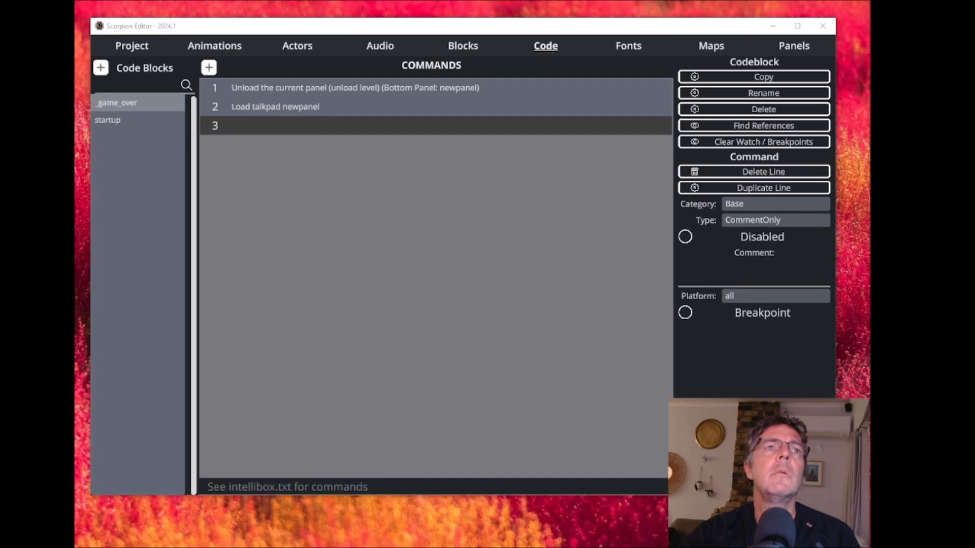
click(752, 206)
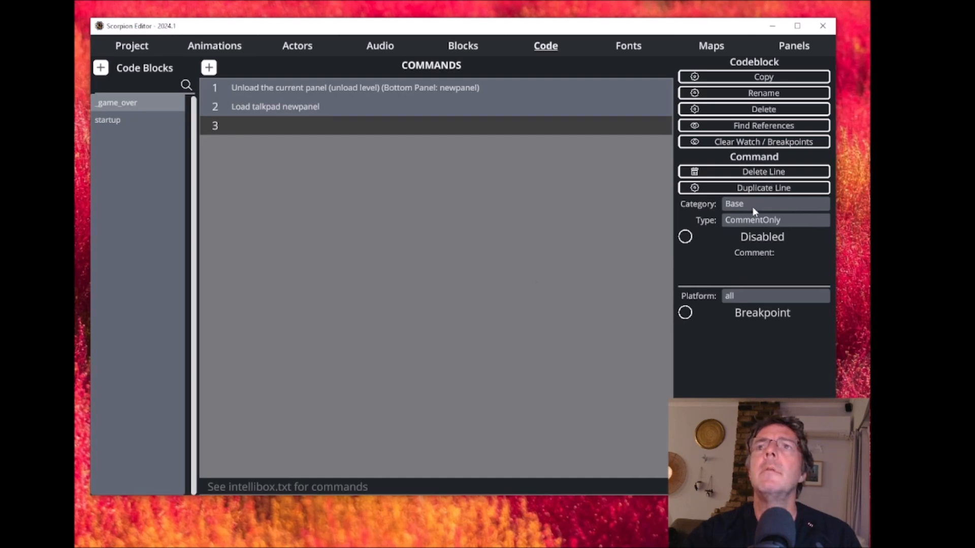
click(349, 191)
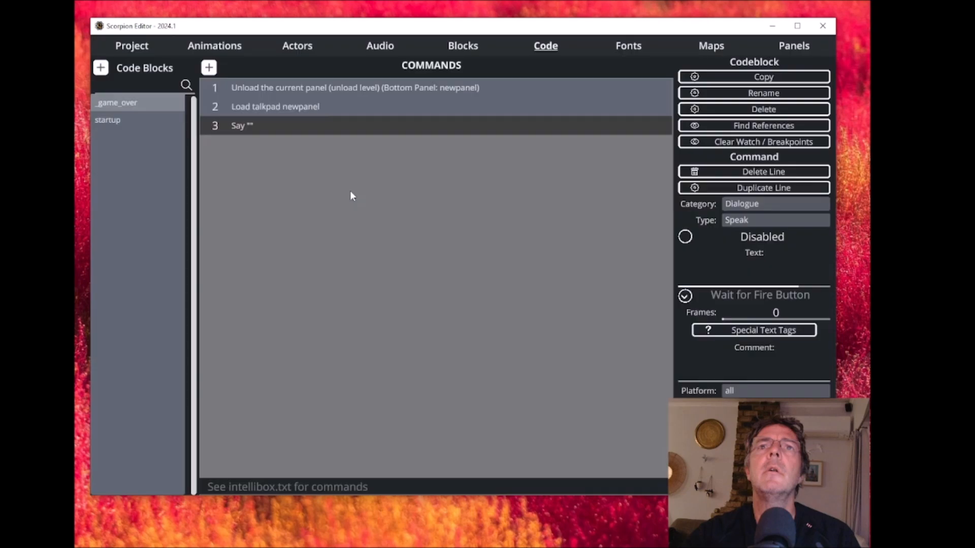
click(746, 274)
text(sh)
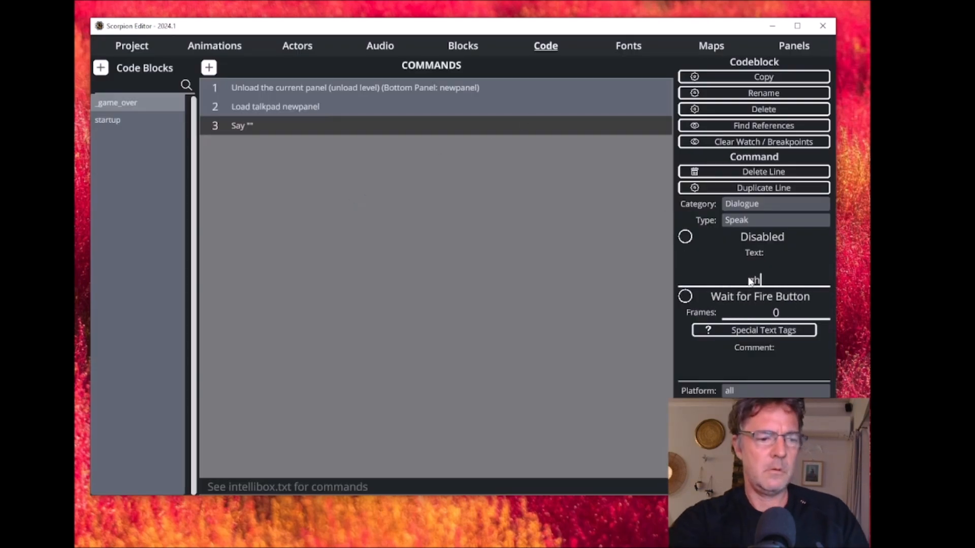
key(BackSpace)
key(BackSpace)
text(game over)
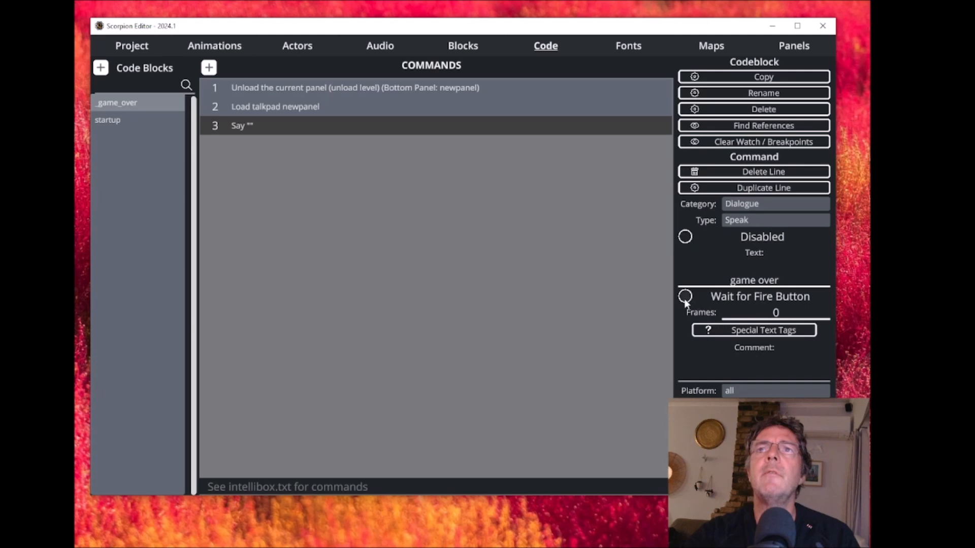
key(Return)
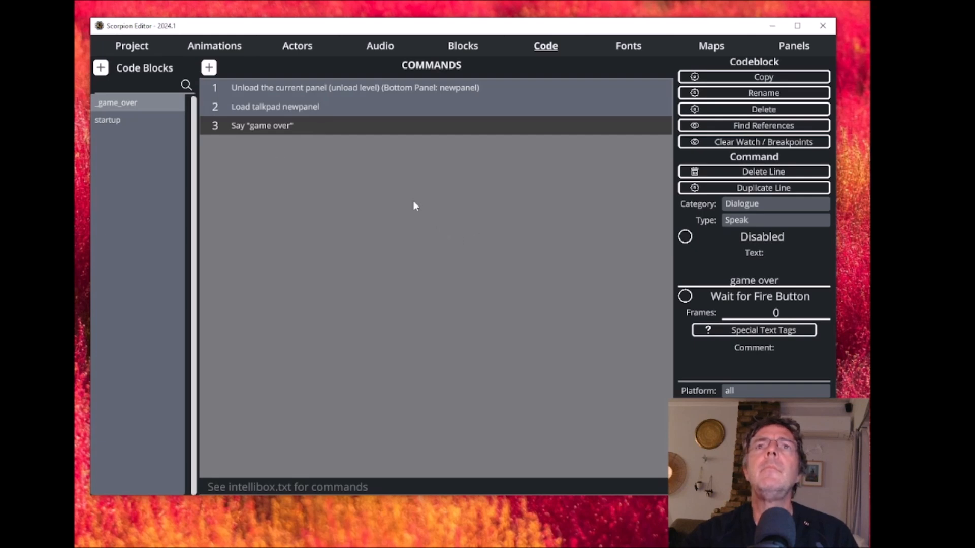
- Add a Level LoadLevel command as line 4 of the _game_over code block, loading new_map
click(209, 70)
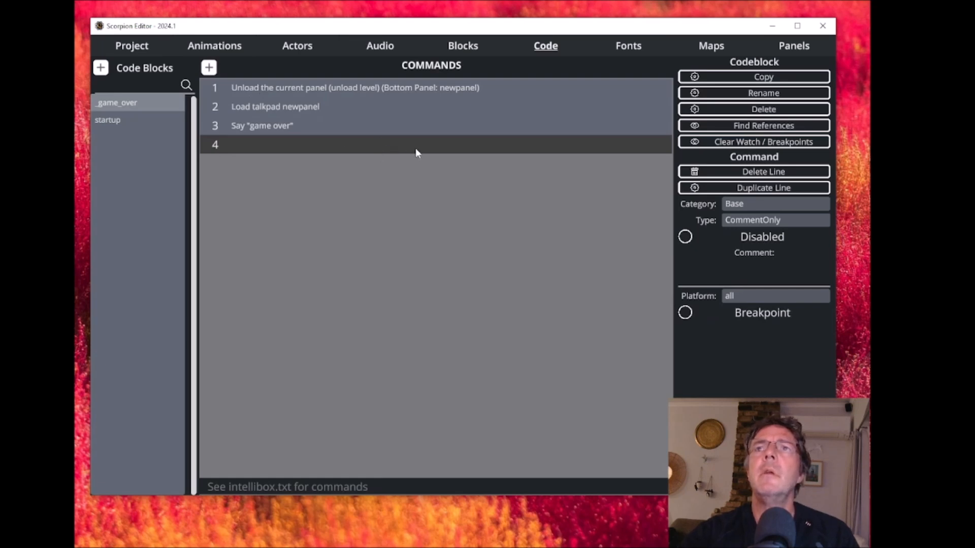
click(745, 206)
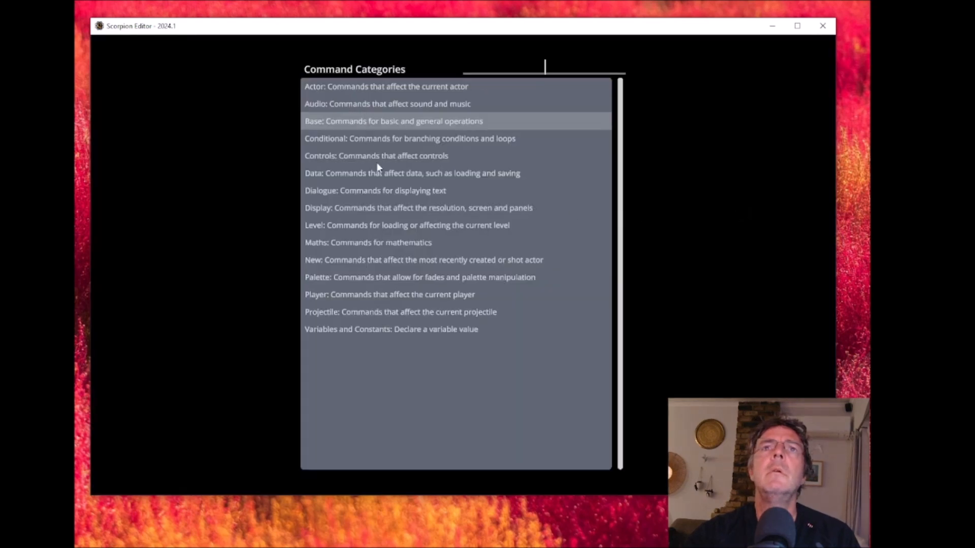
click(365, 225)
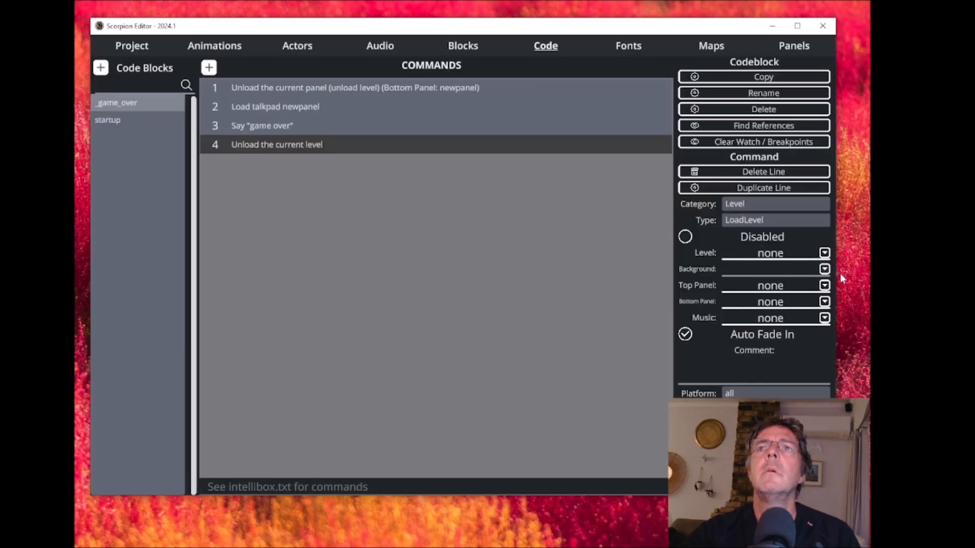
click(824, 254)
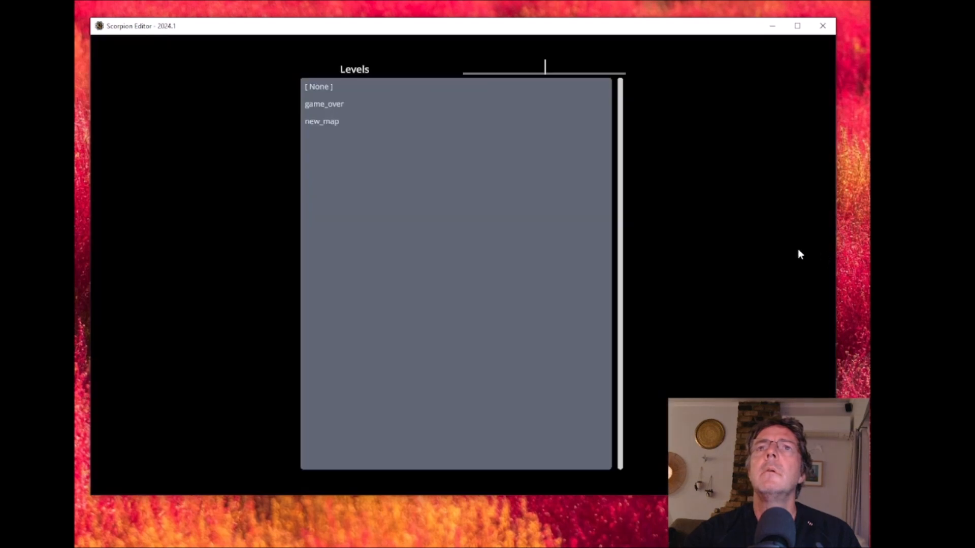
click(331, 122)
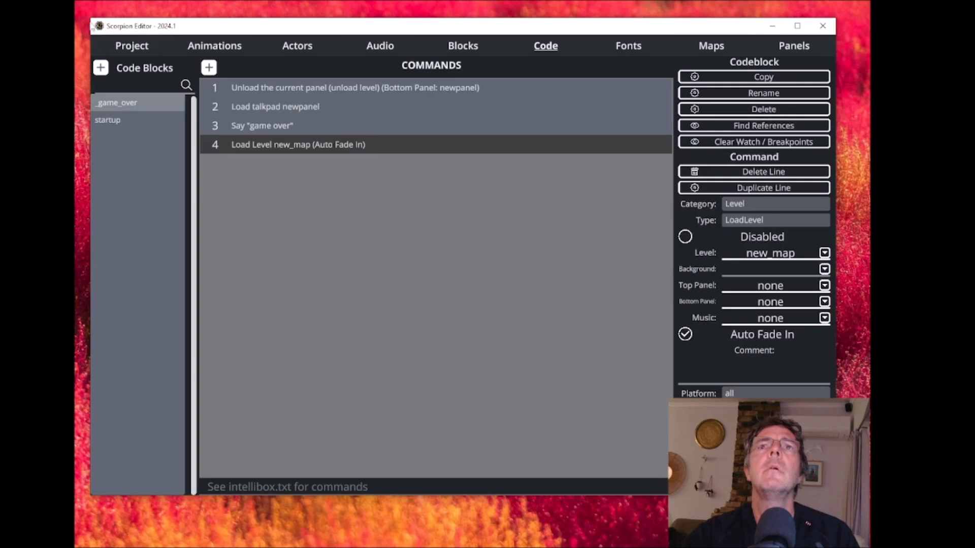
- Compile the project and test-run it in BlastEm, closing the emulator and the compile notice
click(137, 47)
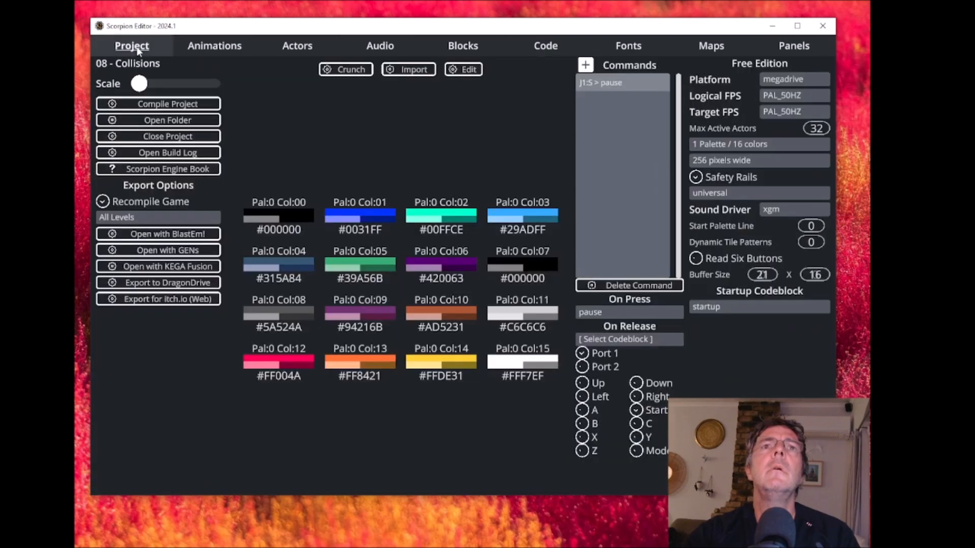
click(166, 238)
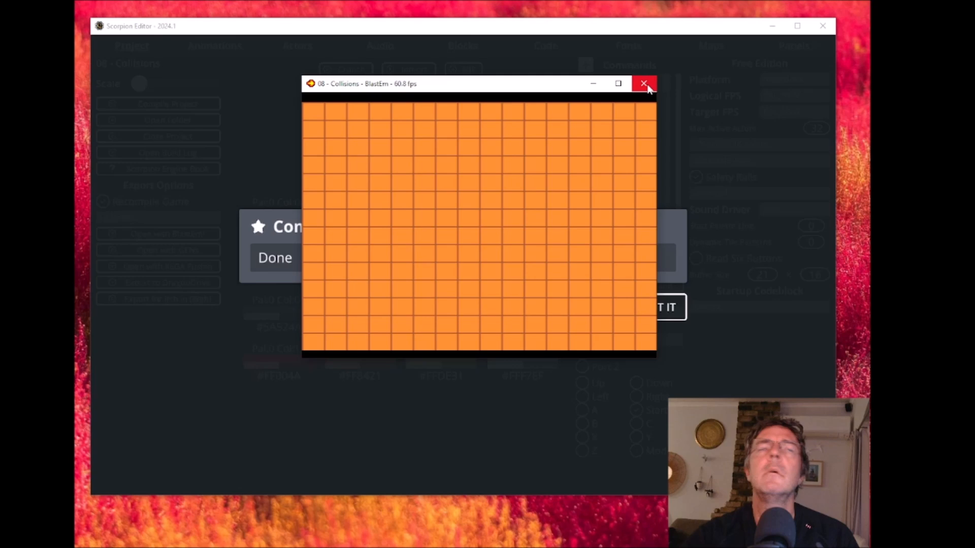
click(648, 88)
click(649, 310)
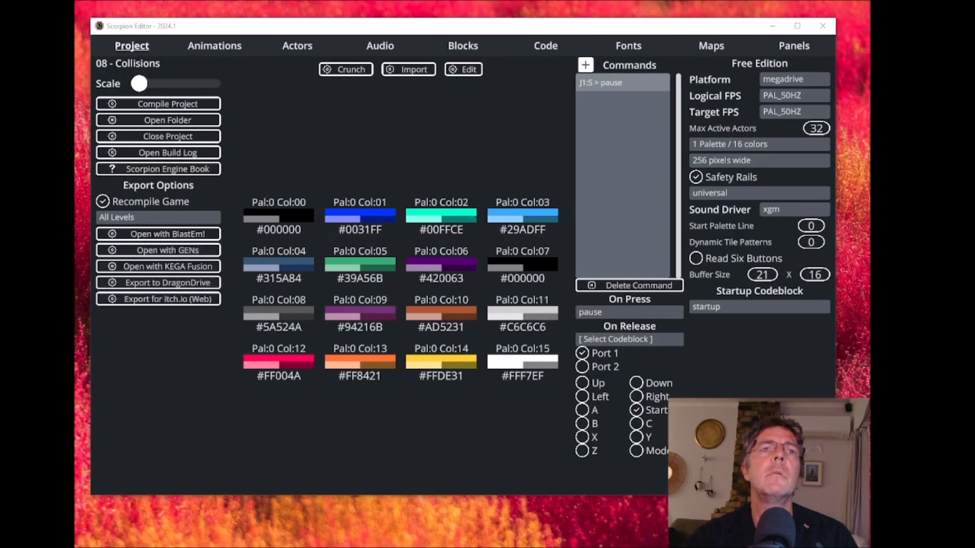
- Turn off Unload Level on the _game_over block's SetPanel command and assign _game_over as the game_over map's startup event
click(546, 46)
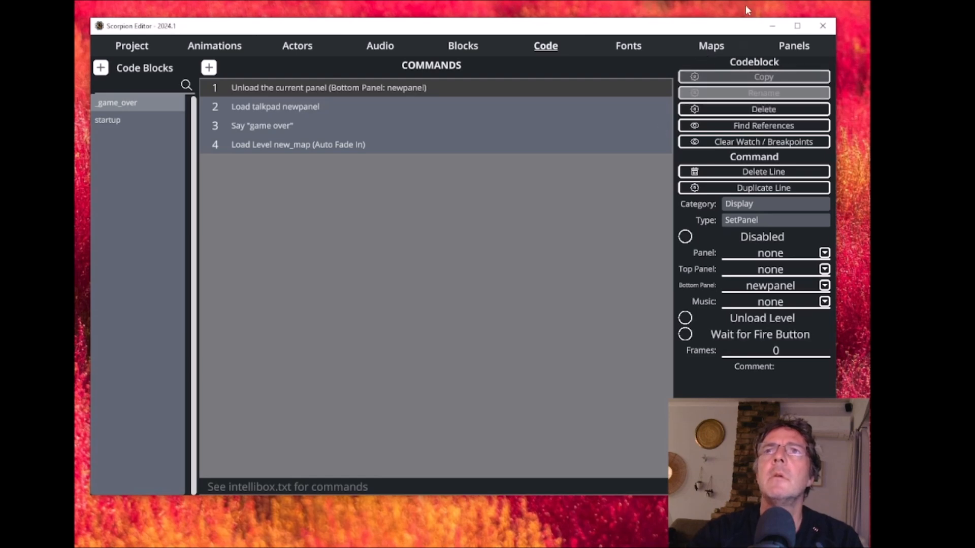
click(702, 47)
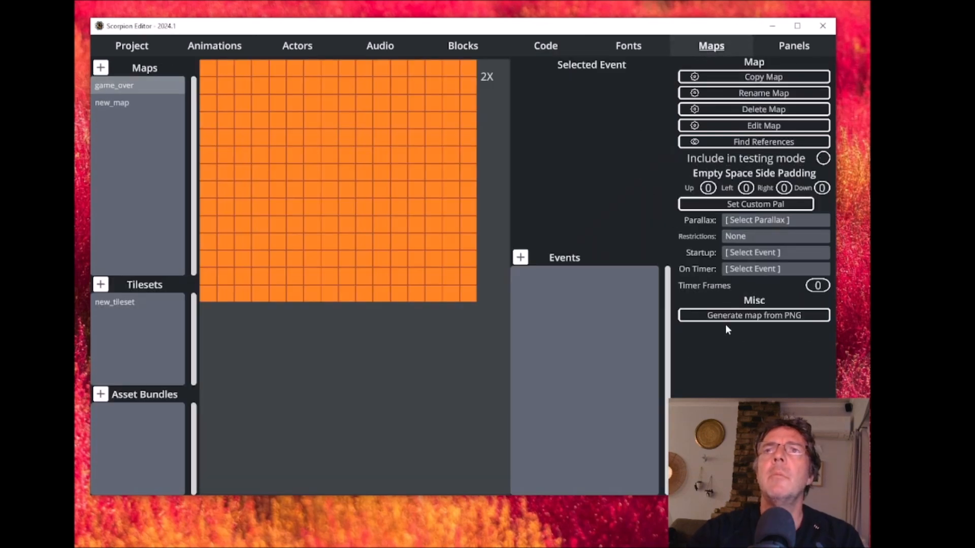
click(756, 255)
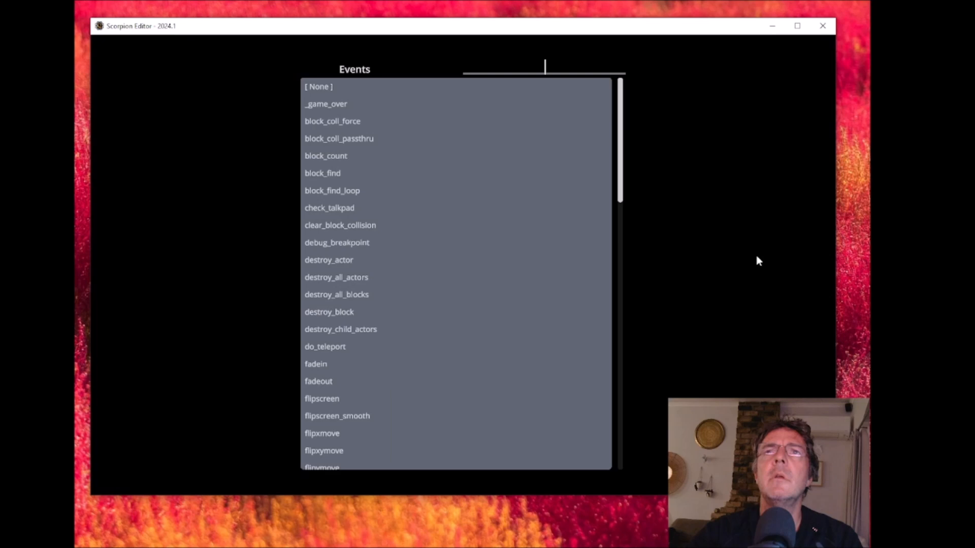
click(325, 107)
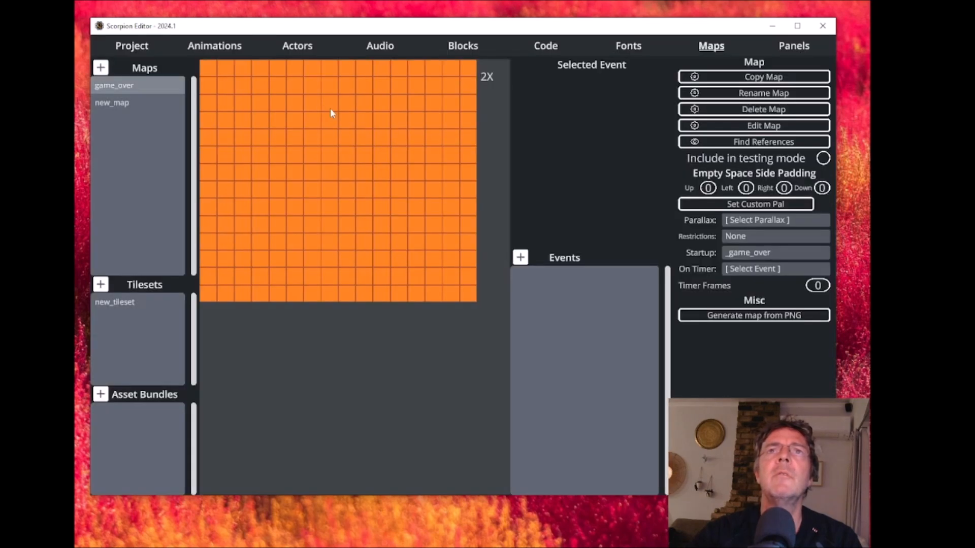
- Turn on Unload Level for the _game_over block's SetPanel command and test-run the game in BlastEm
click(544, 46)
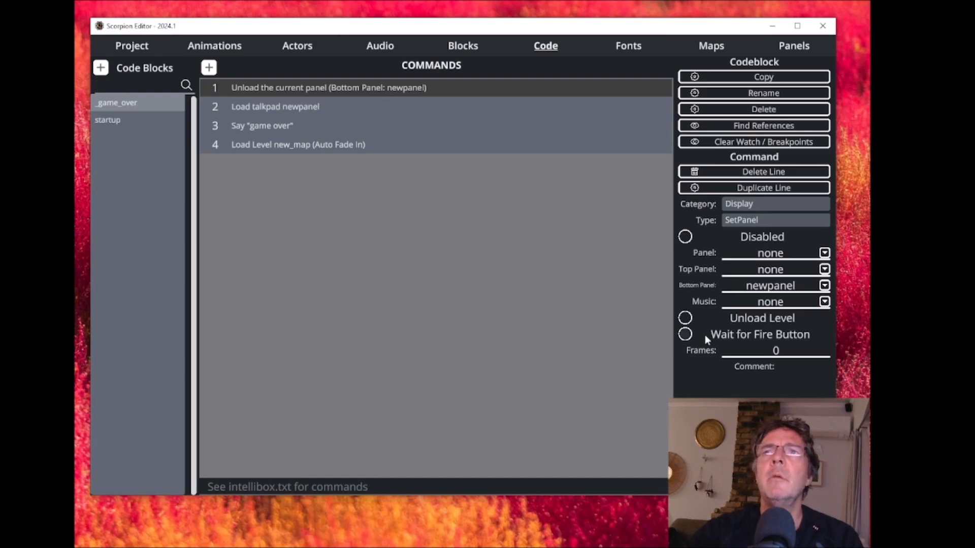
click(686, 319)
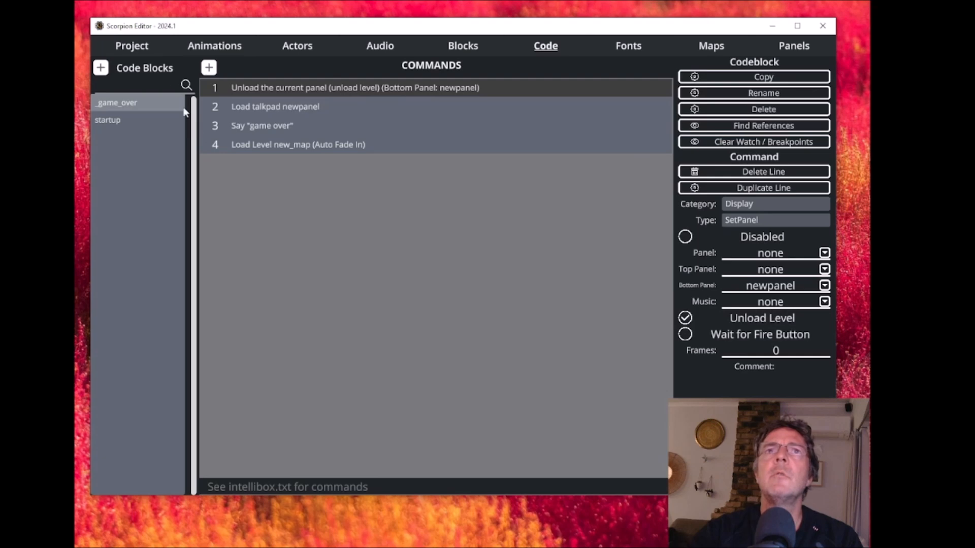
click(114, 44)
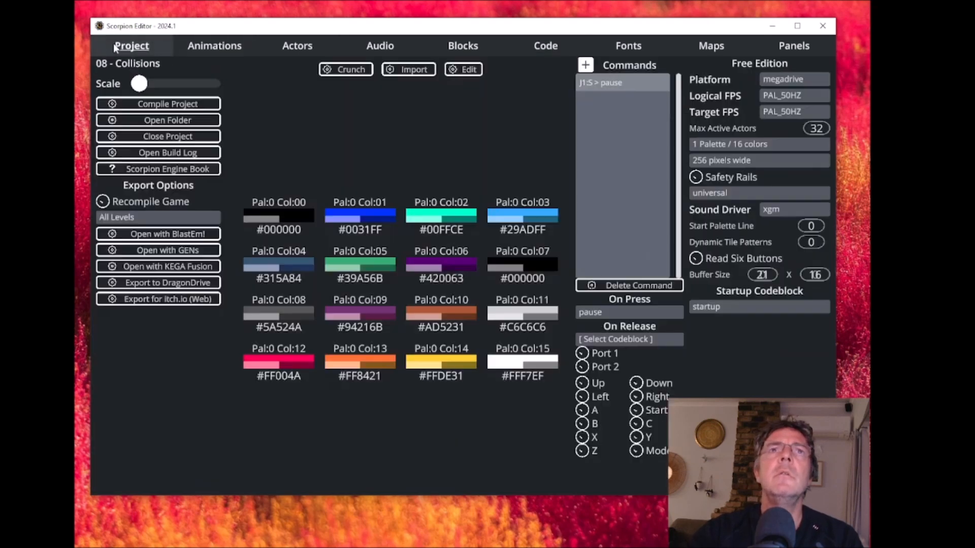
click(181, 236)
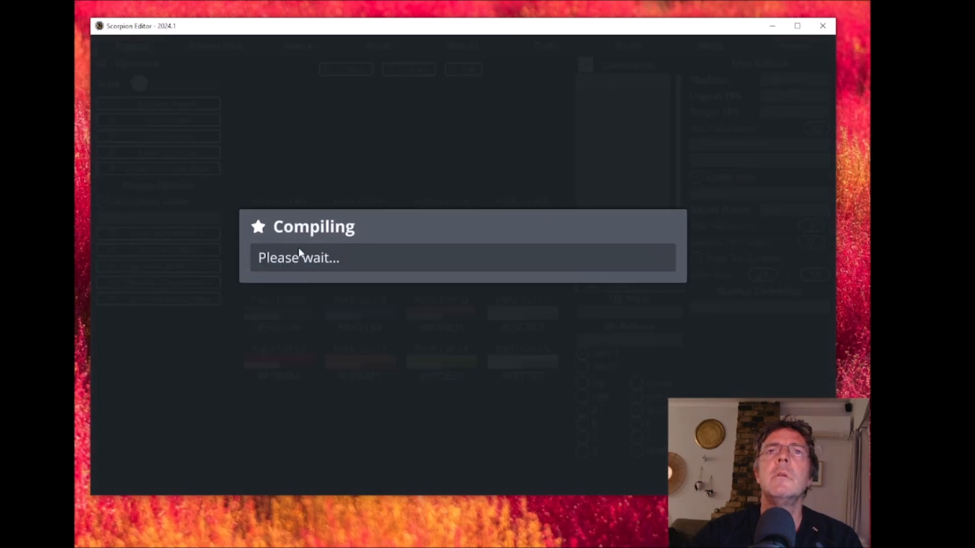
drag(200, 207, 467, 87)
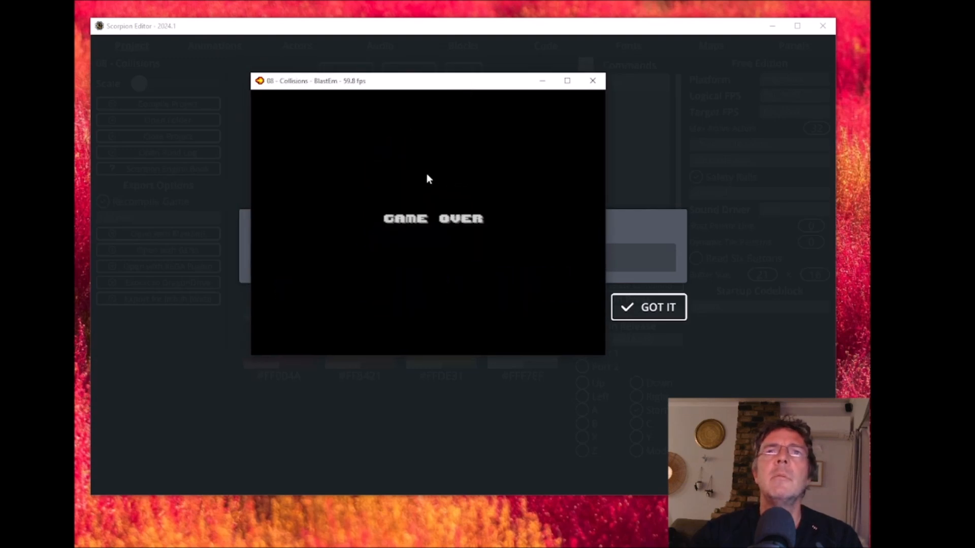
click(592, 81)
click(650, 307)
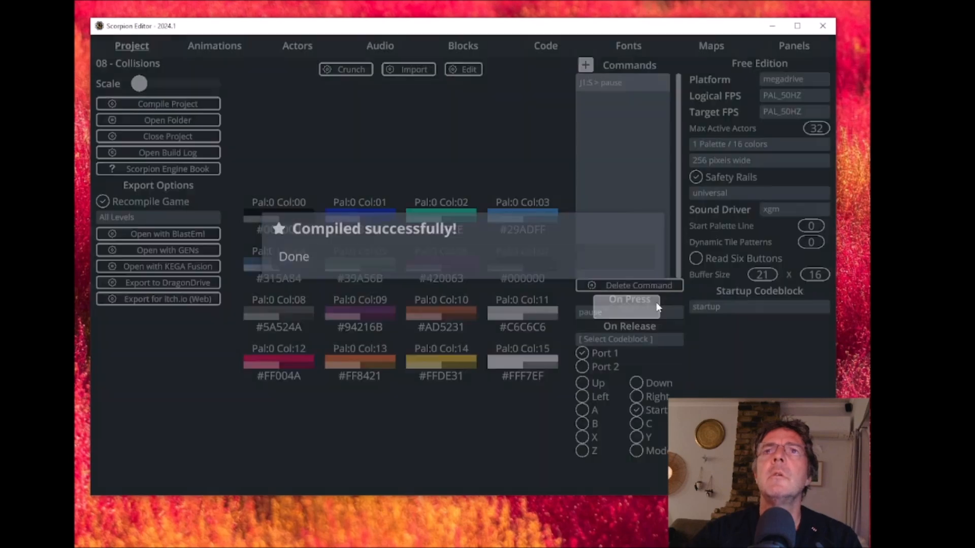
- Turn off Unload Level for the SetPanel command on line 1 of _game_over and test-run the game in BlastEm again
click(537, 49)
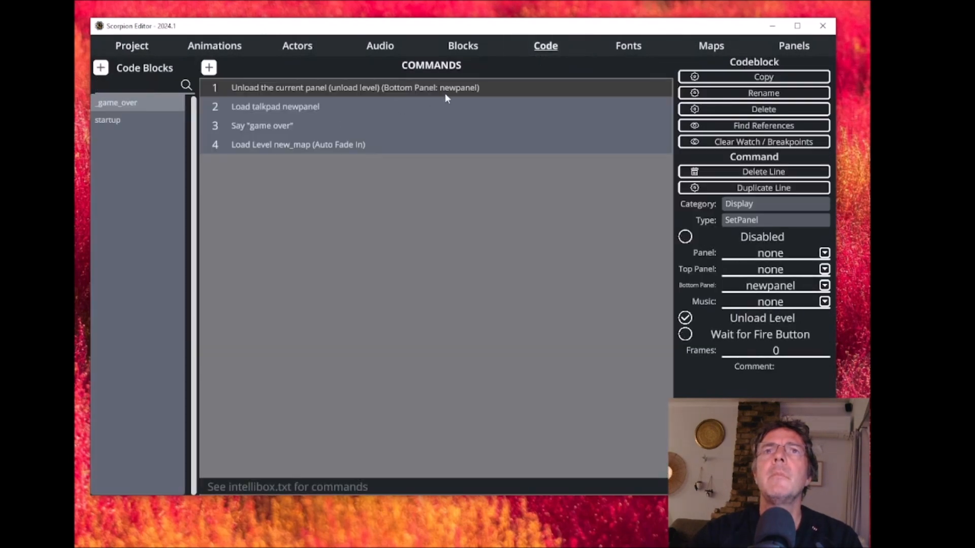
click(685, 318)
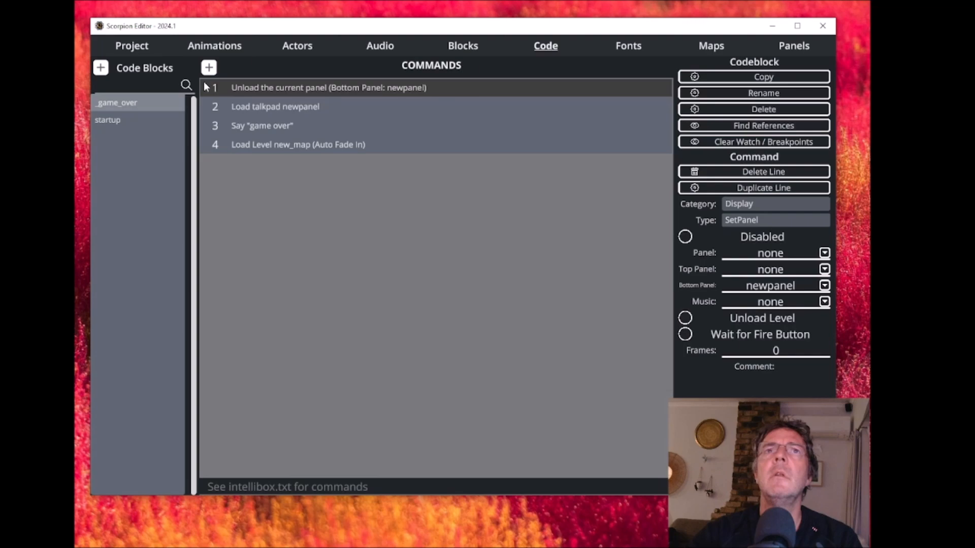
click(133, 51)
click(158, 234)
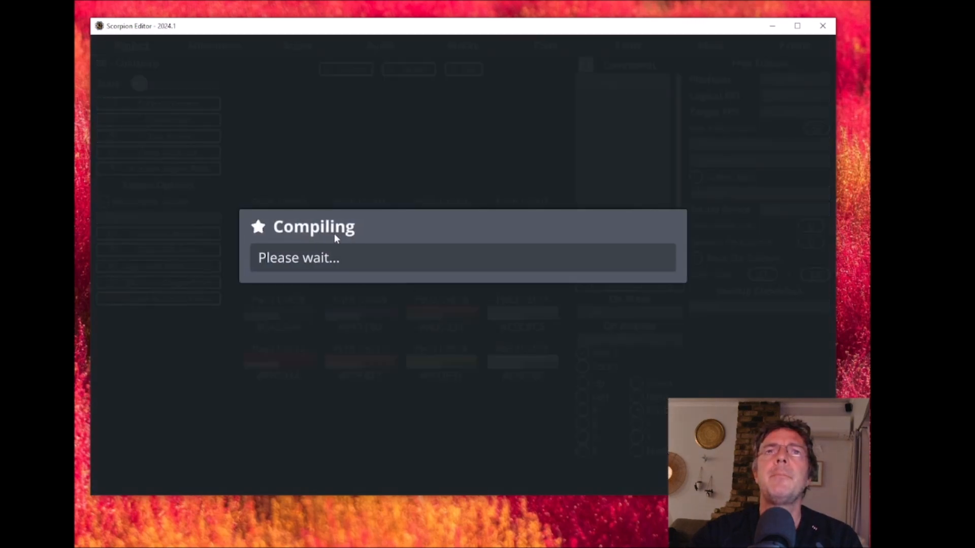
drag(217, 202, 524, 85)
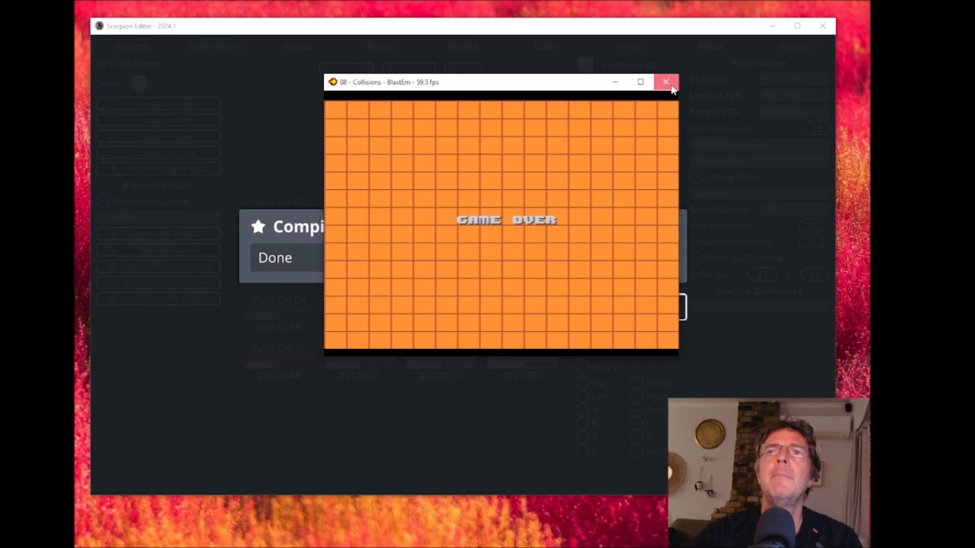
click(665, 82)
click(669, 316)
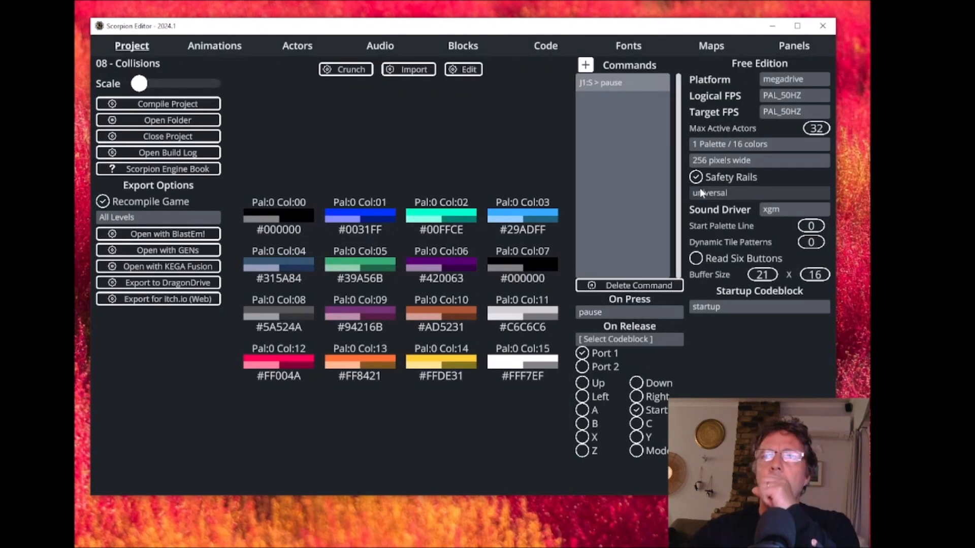
- Review the panel type options available for newpanel without changing its type
click(794, 46)
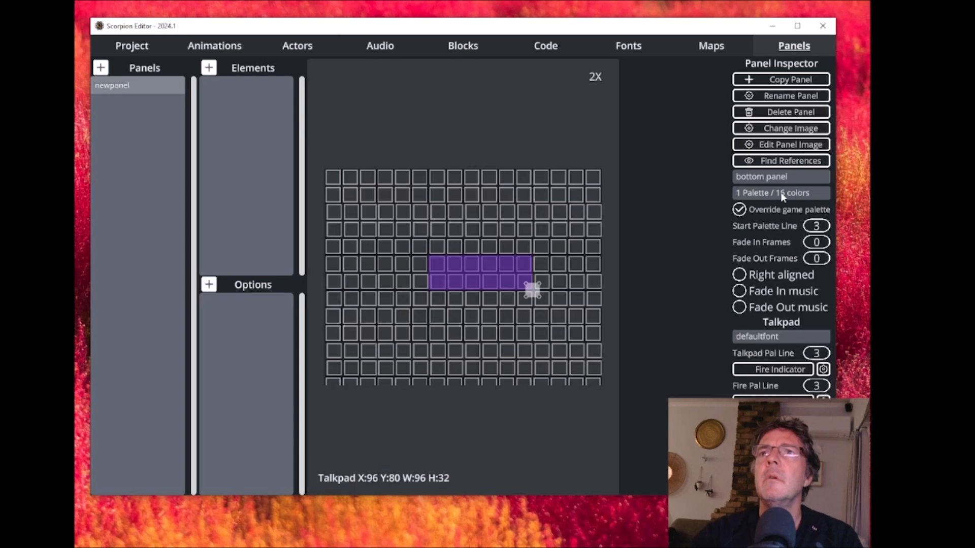
click(781, 175)
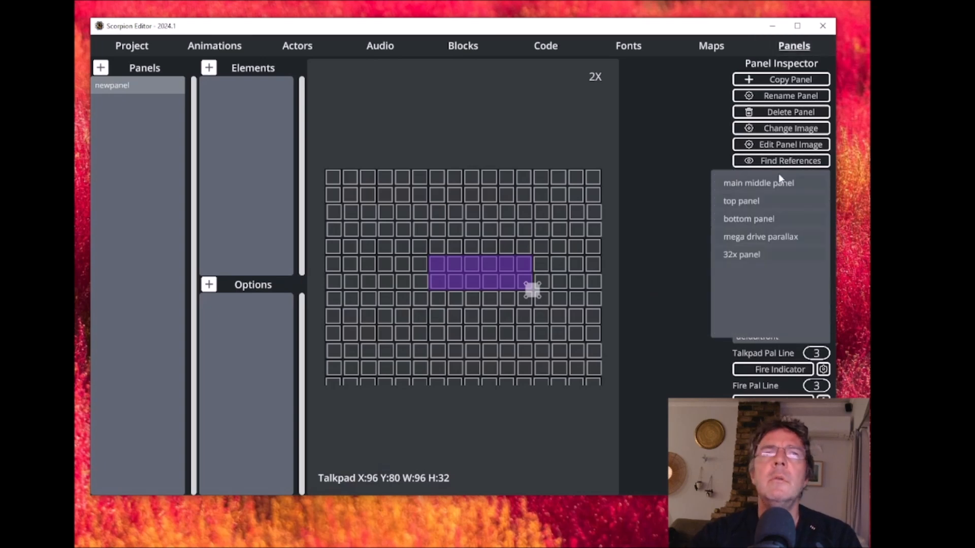
click(663, 101)
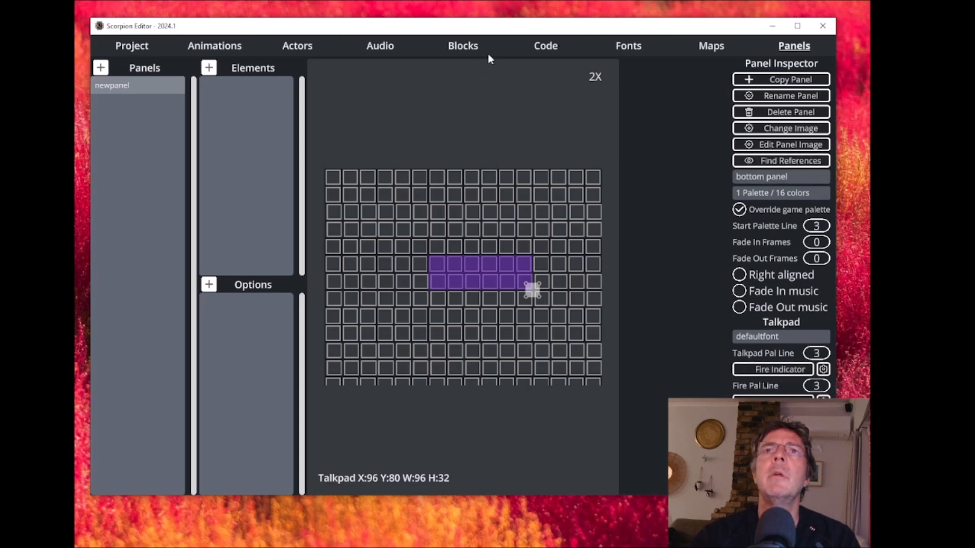
- In the startup code block, disable the Load Level game_over command and enable the Load Level new_map command
click(546, 46)
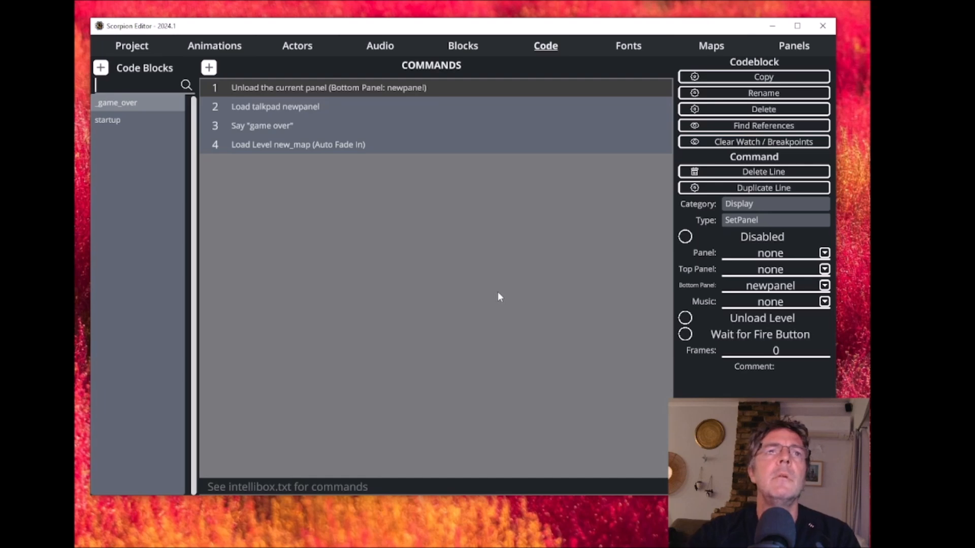
click(110, 120)
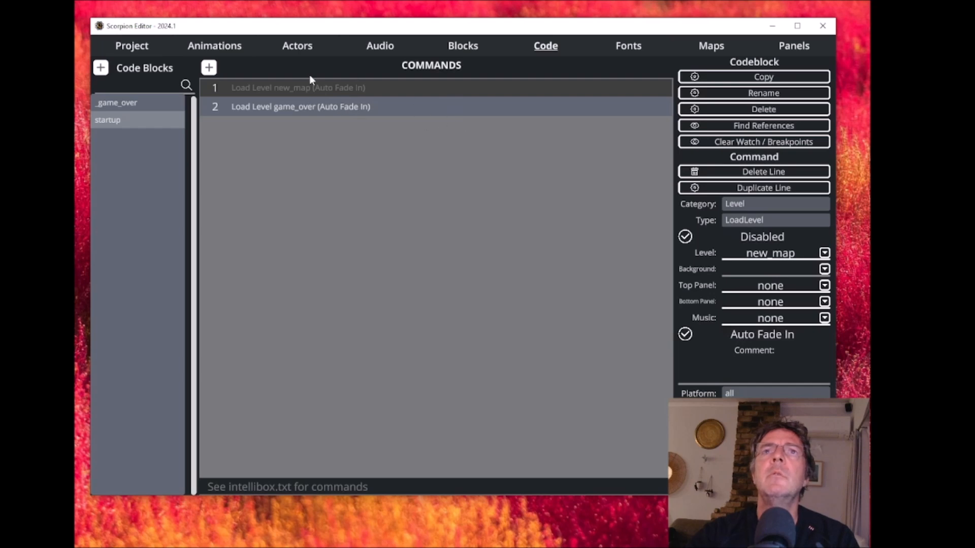
click(315, 111)
click(685, 238)
click(312, 86)
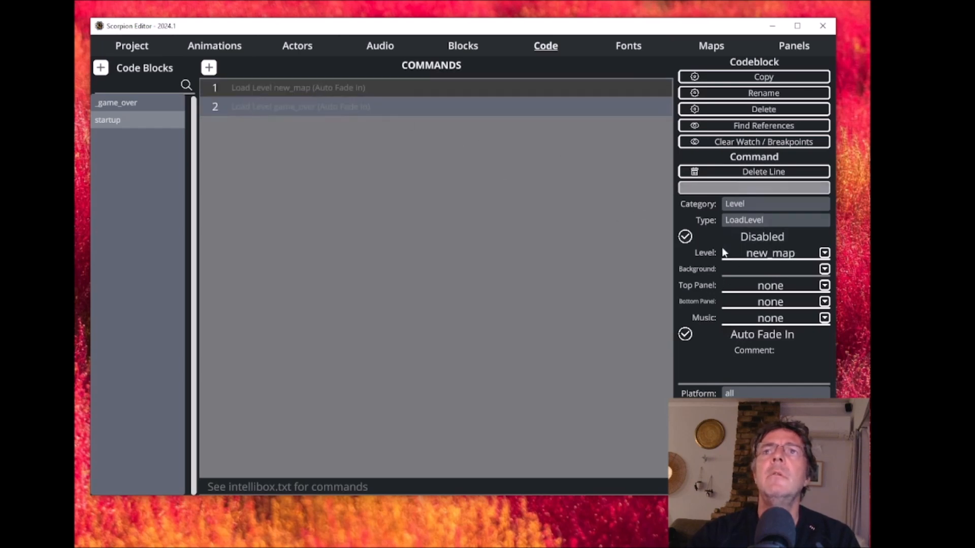
click(686, 237)
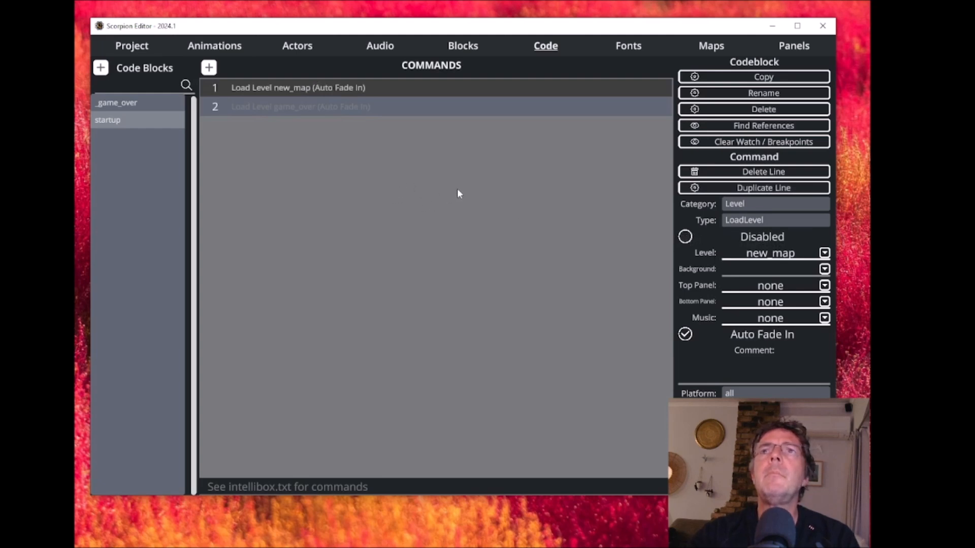
- Open new_map for editing in Tiled, place three new_actor tiles on its actors layer, and save the map
click(711, 47)
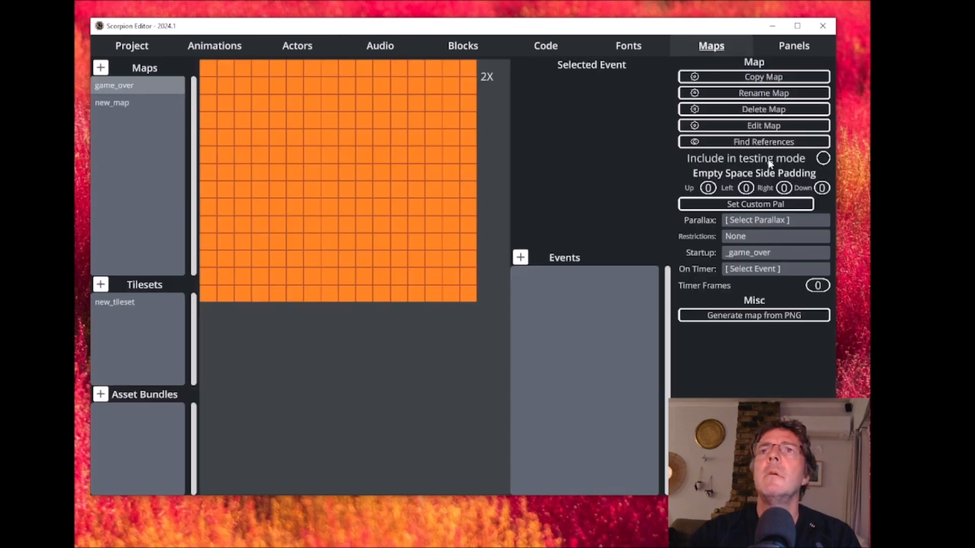
click(131, 103)
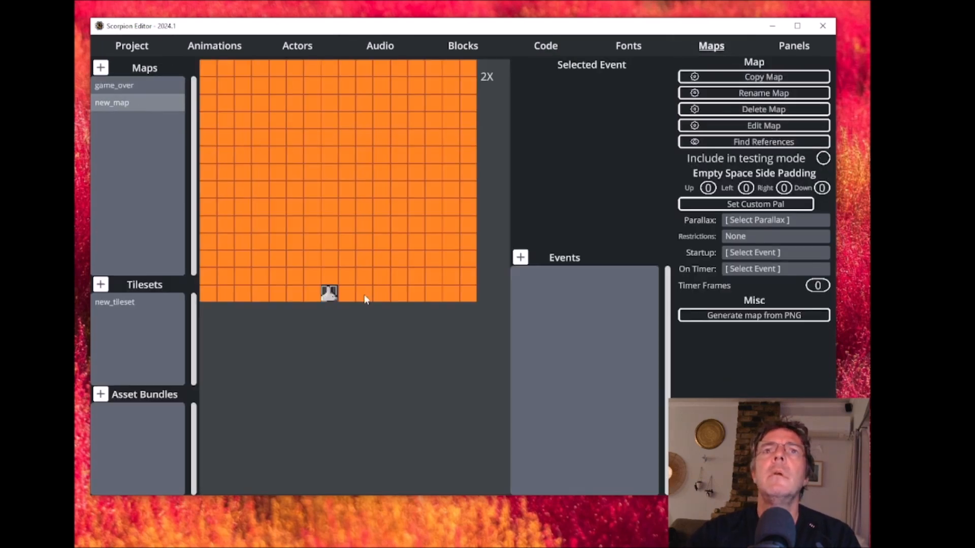
click(757, 127)
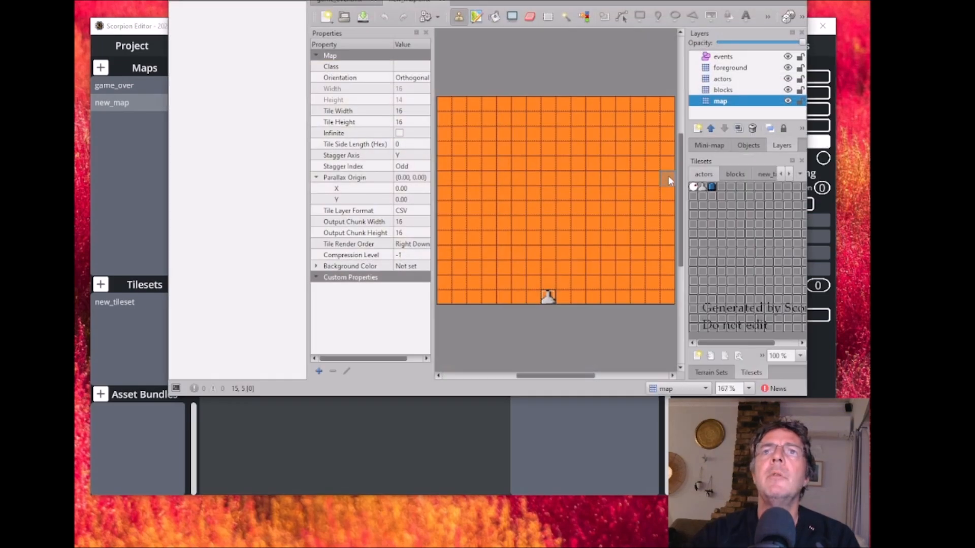
click(729, 80)
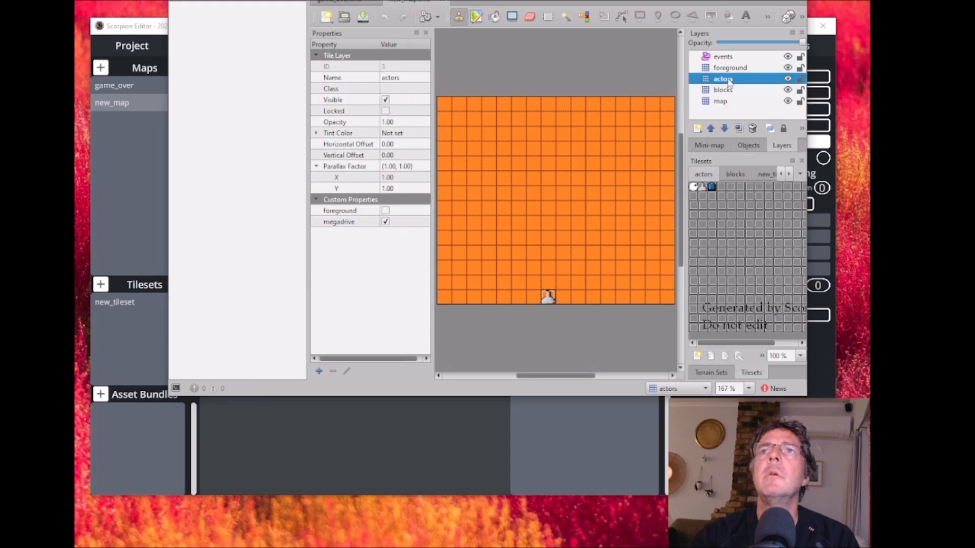
click(694, 188)
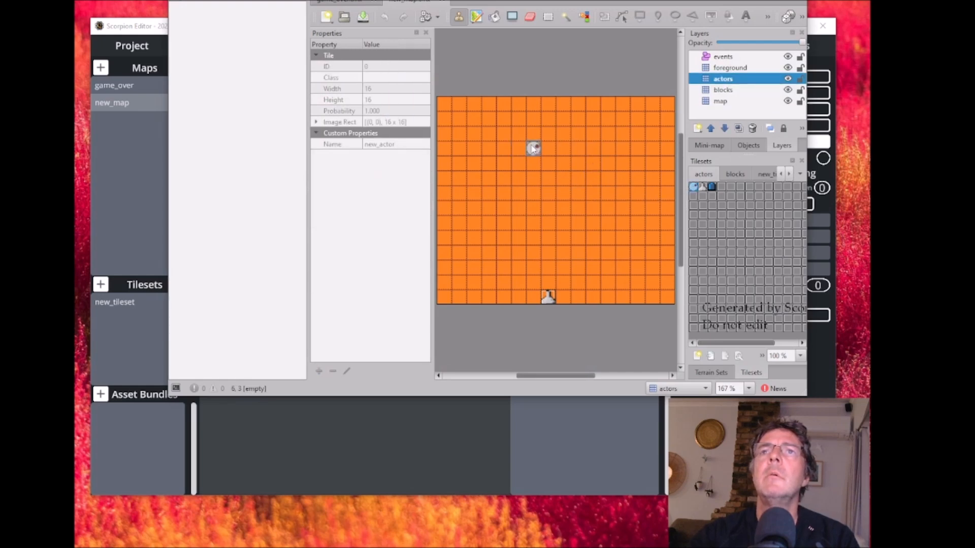
click(516, 165)
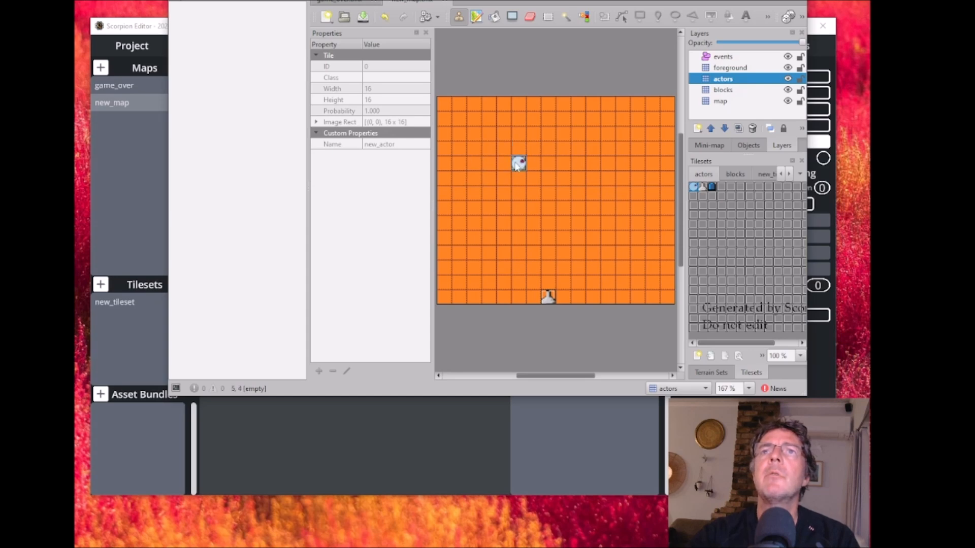
click(580, 121)
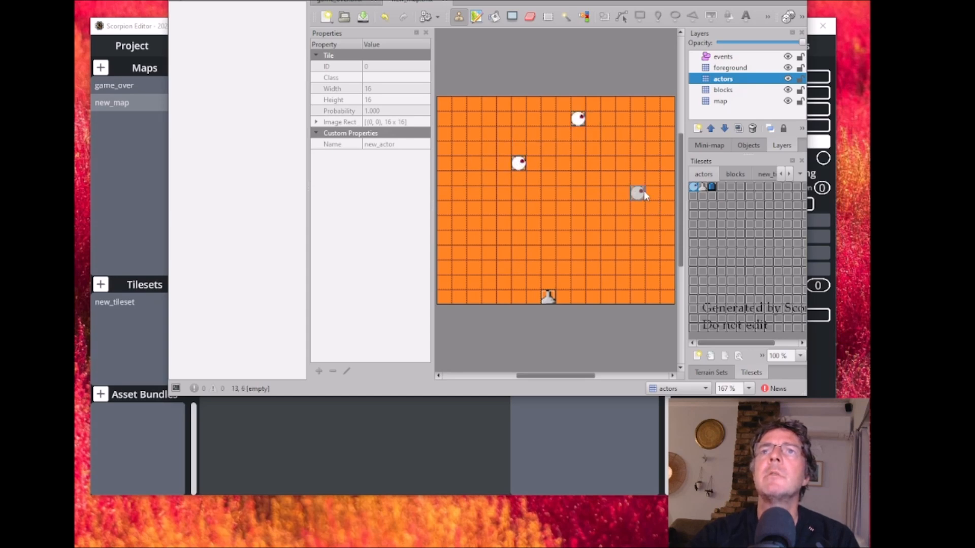
click(637, 184)
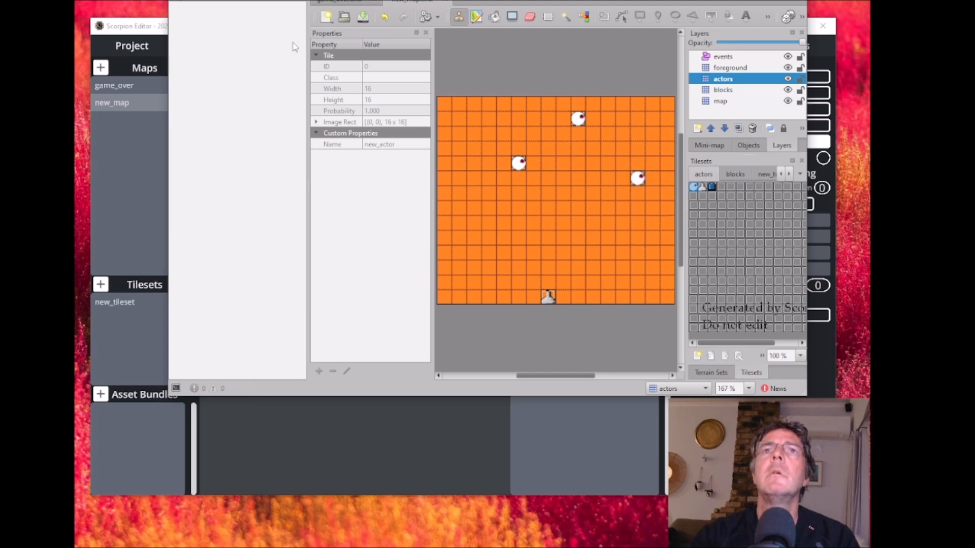
click(177, 1)
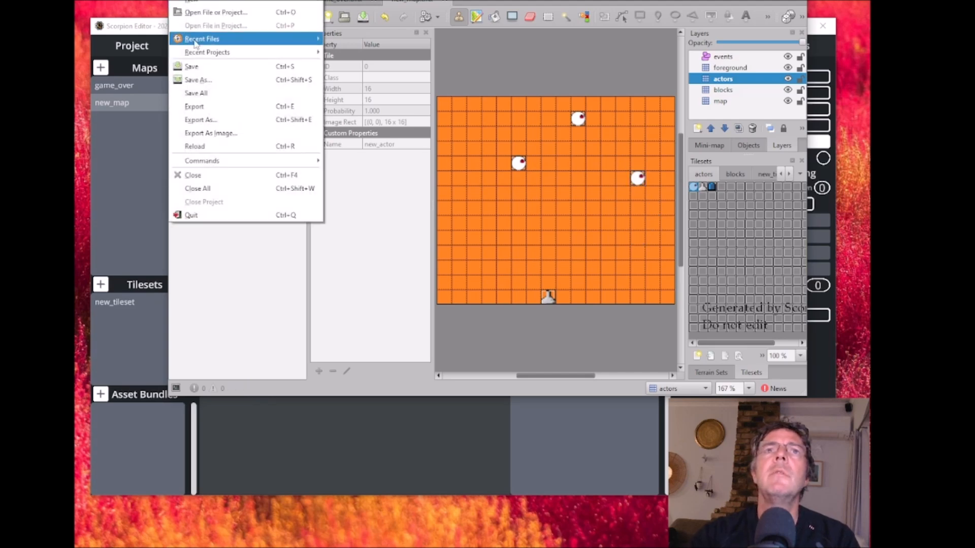
click(200, 71)
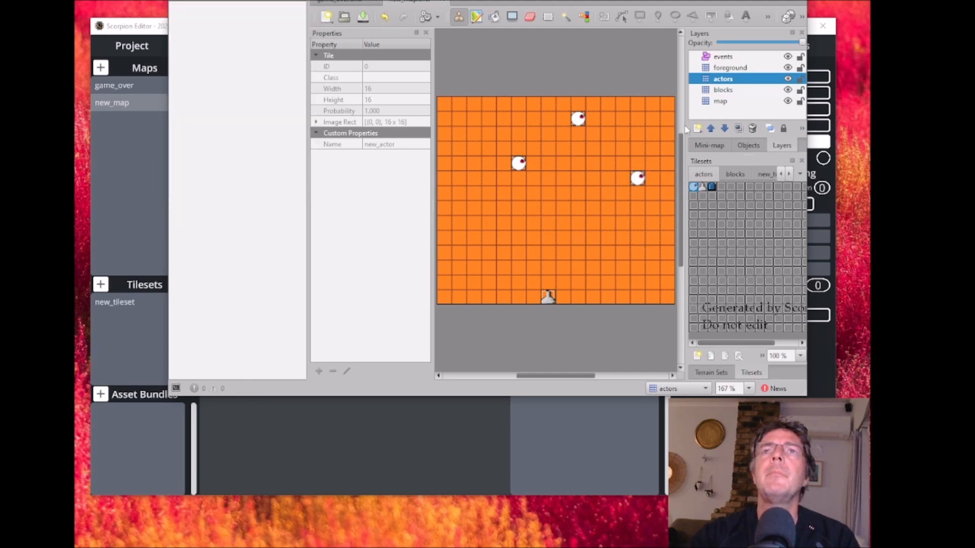
click(794, 0)
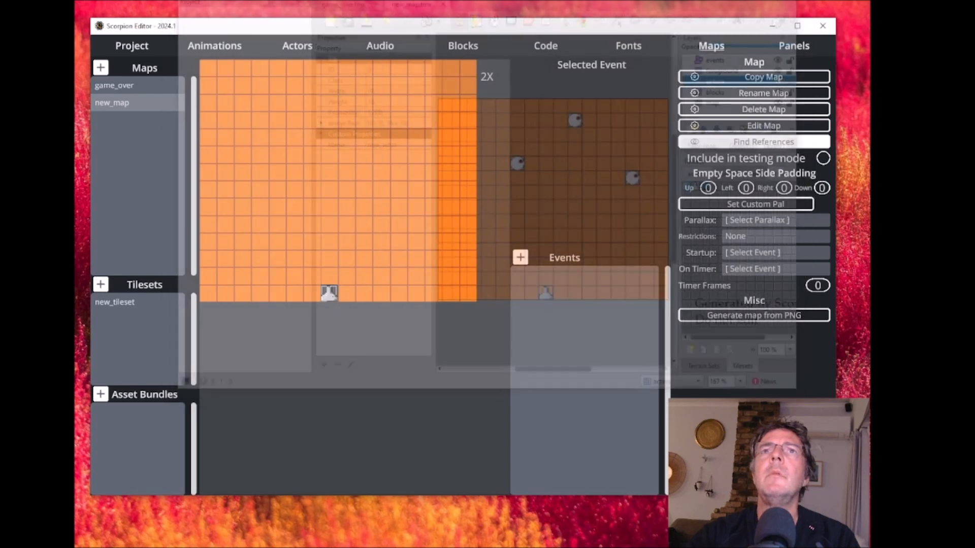
- Test-run the game in BlastEm, moving the player sideways and firing at the bouncing actors
click(124, 47)
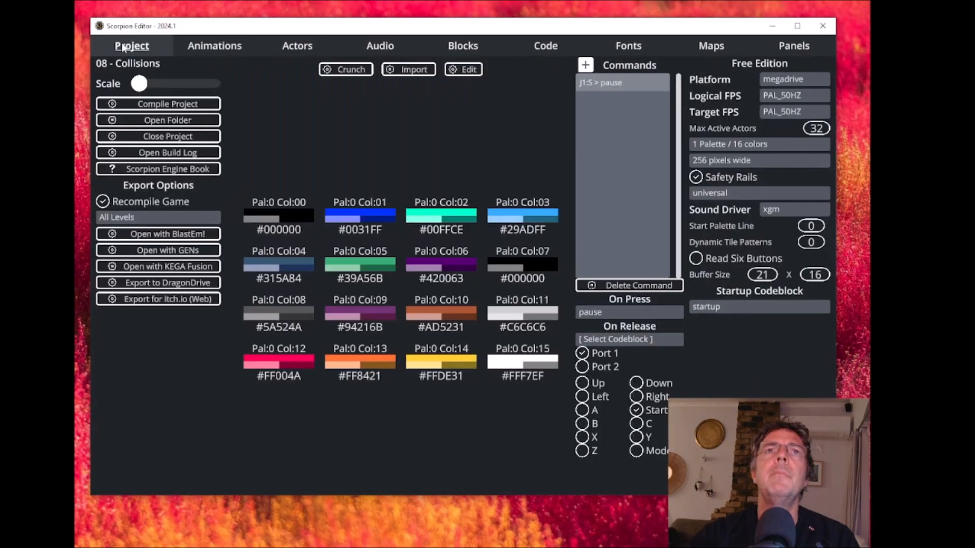
click(528, 45)
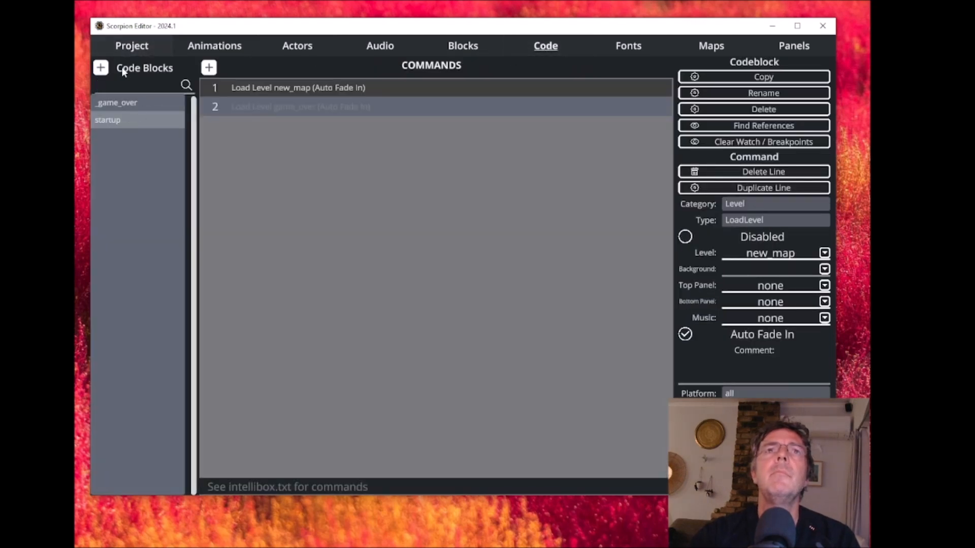
click(122, 44)
click(155, 235)
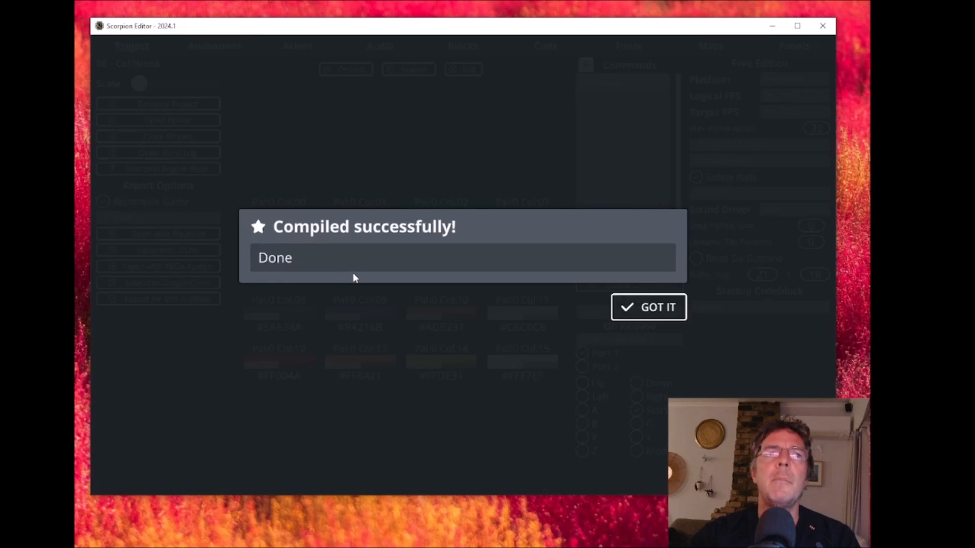
drag(273, 188, 505, 61)
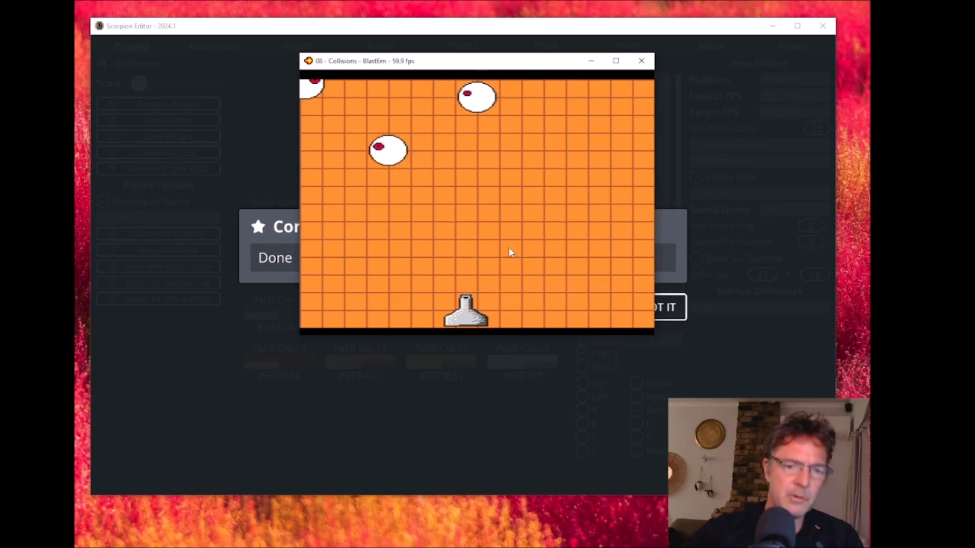
key(Right)
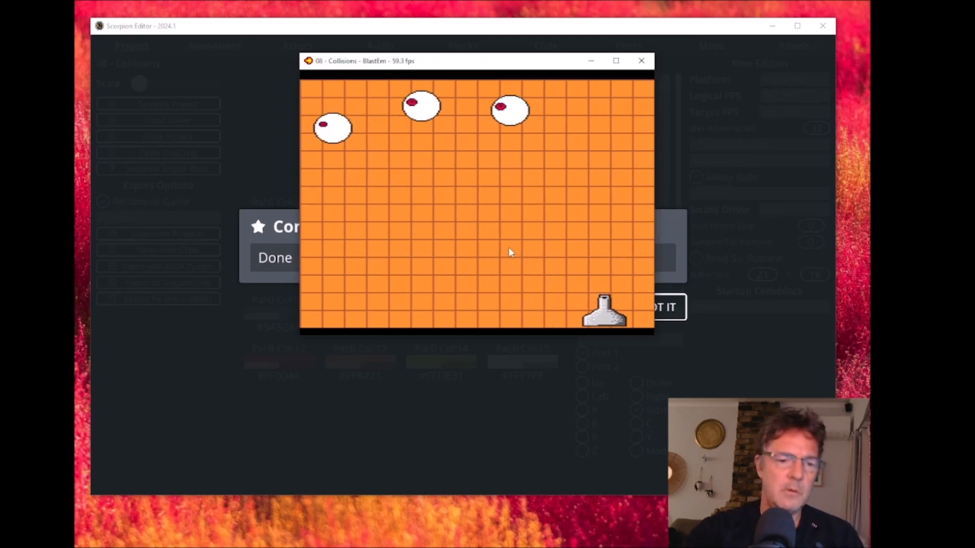
key(Left)
key(Right)
key(Left)
key(Right)
key(Left)
key(Left)
key(a)
key(a)
key(Right)
key(a)
key(a)
key(Left)
key(a)
key(a)
key(a)
key(a)
key(a)
key(Right)
key(Right)
key(a)
key(a)
key(Left)
key(a)
key(a)
click(642, 63)
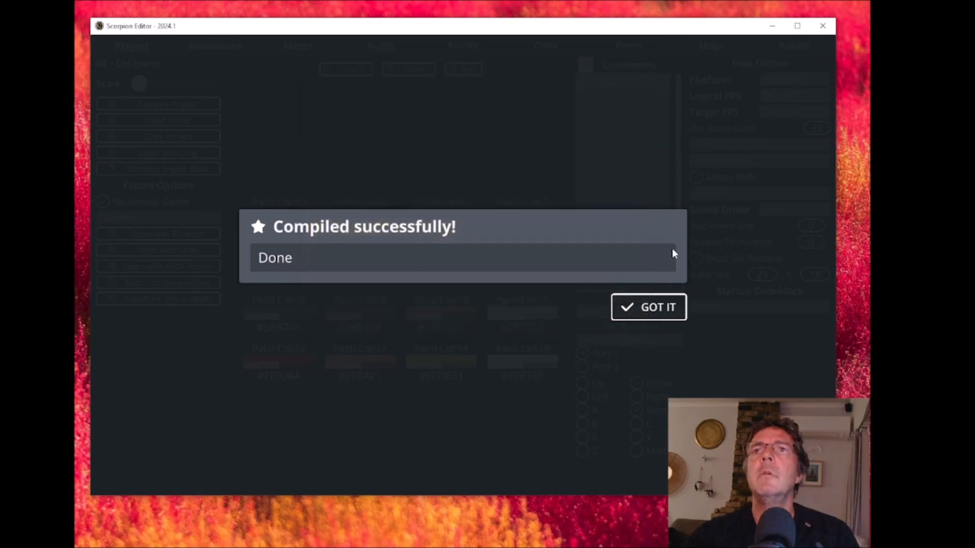
click(655, 307)
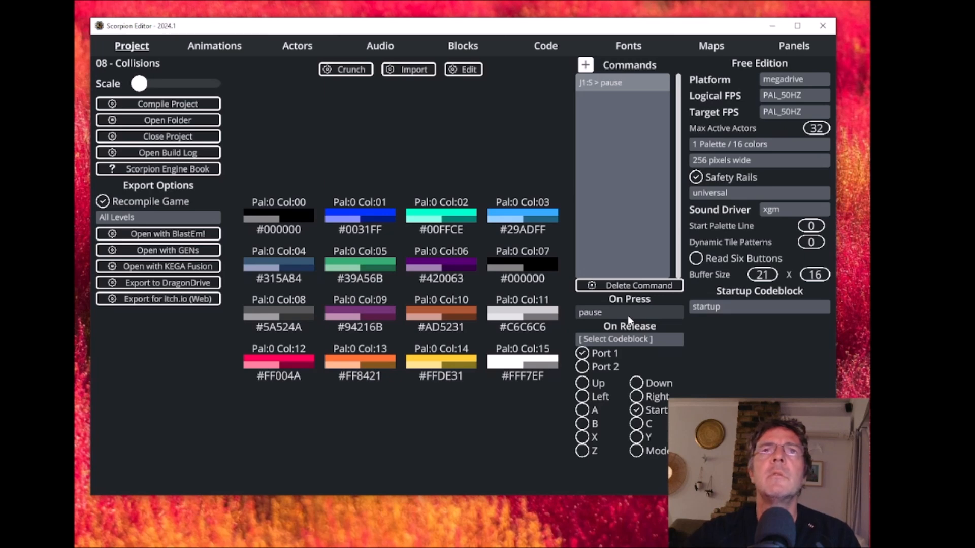
- For new_actor, set On Hit by Projectile to destroy_actor and On Collide with Player to load_next_level
click(304, 49)
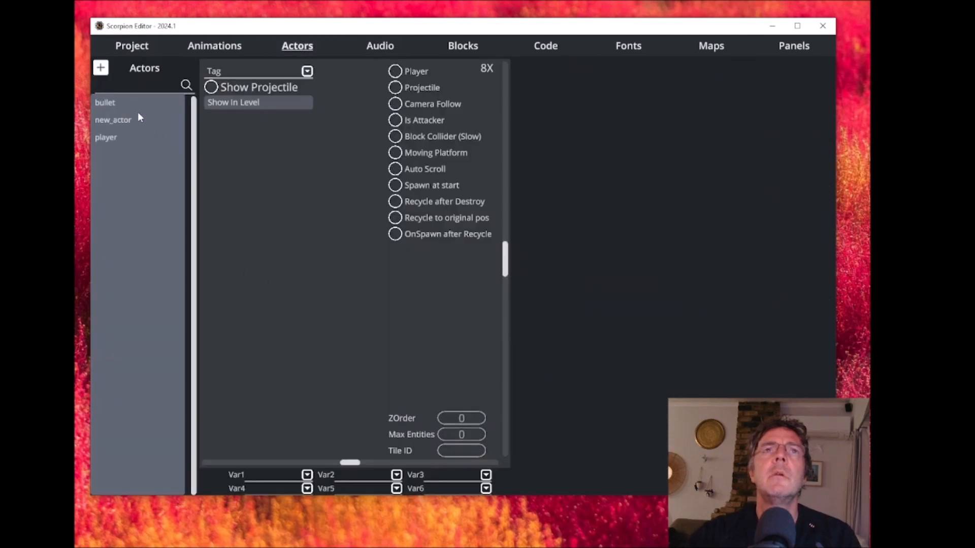
click(125, 120)
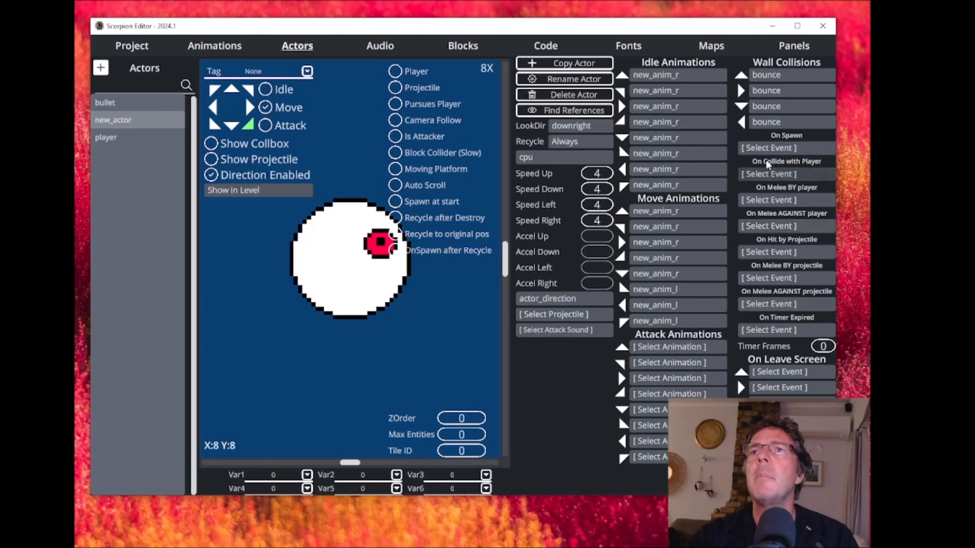
click(772, 254)
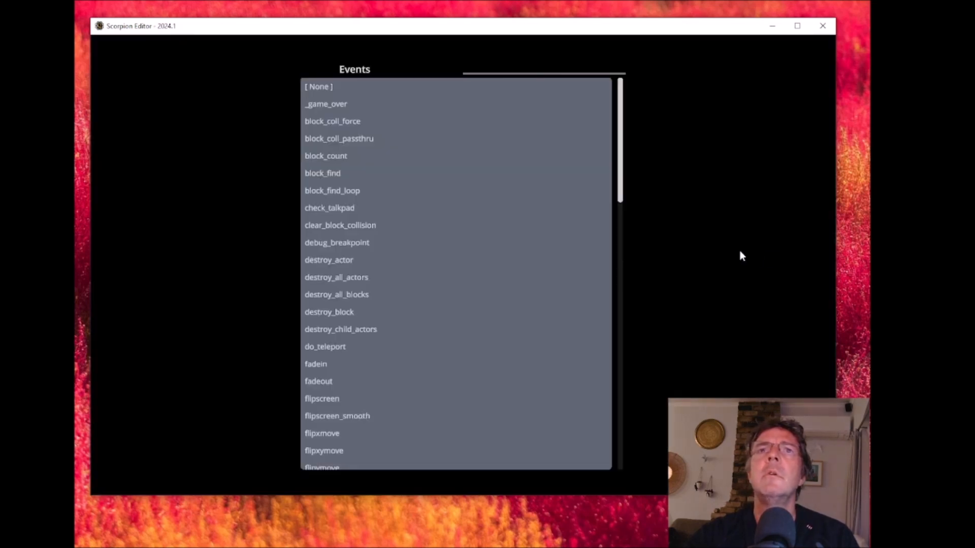
click(340, 259)
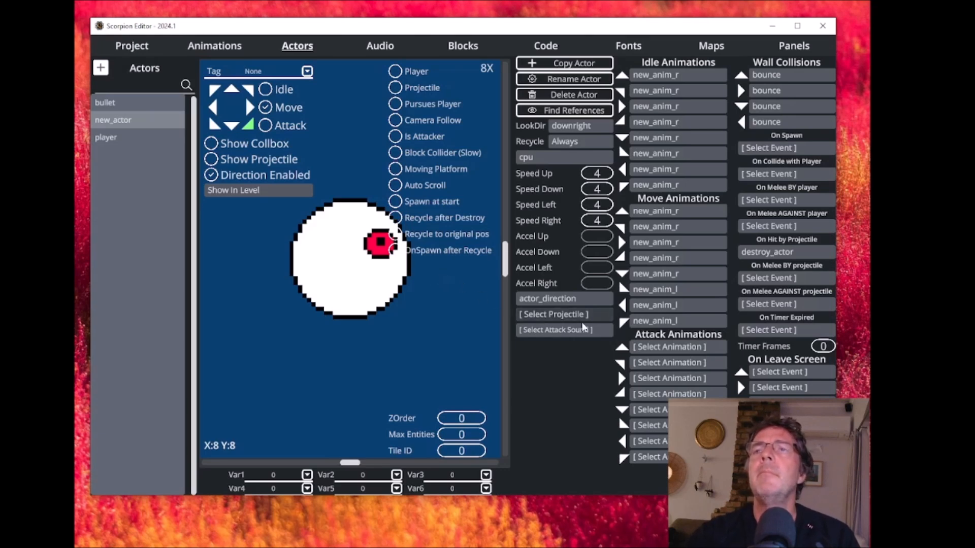
click(782, 176)
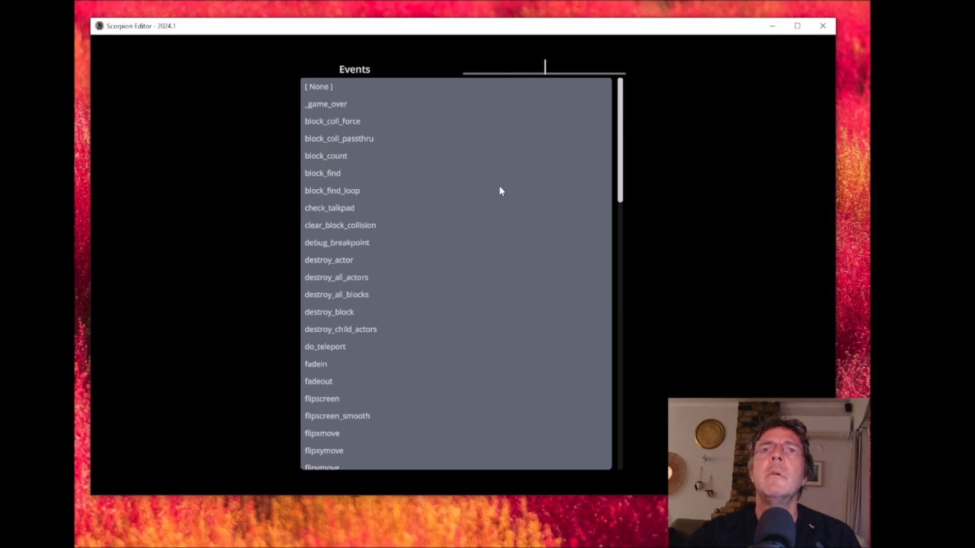
scroll(501, 189, down, 3)
scroll(500, 192, down, 1)
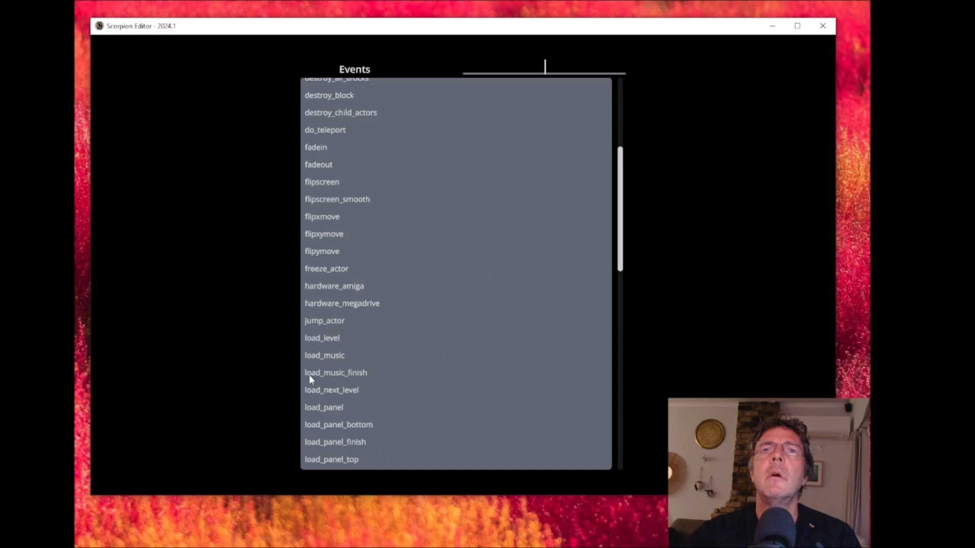
click(330, 390)
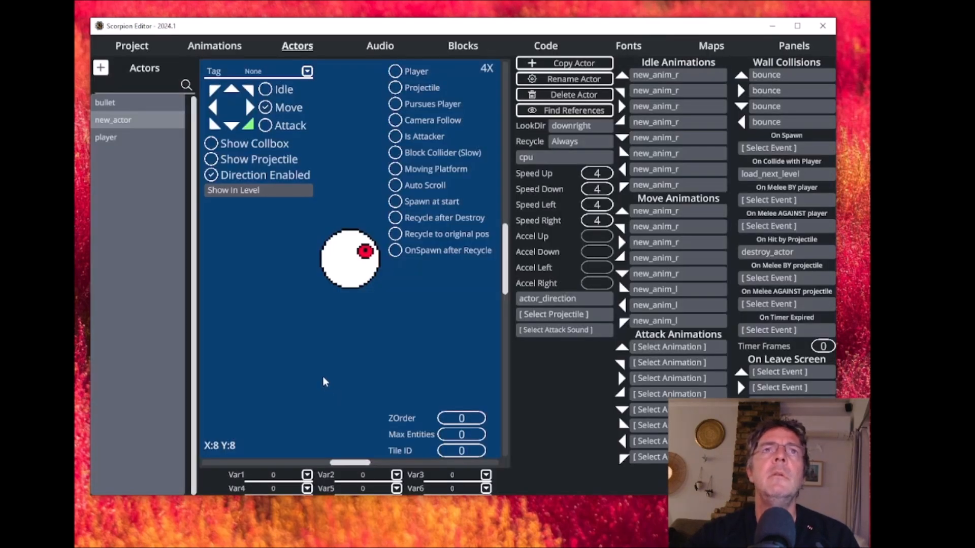
- Test-run the game in BlastEm to check the projectile and player collision events
click(141, 50)
click(188, 235)
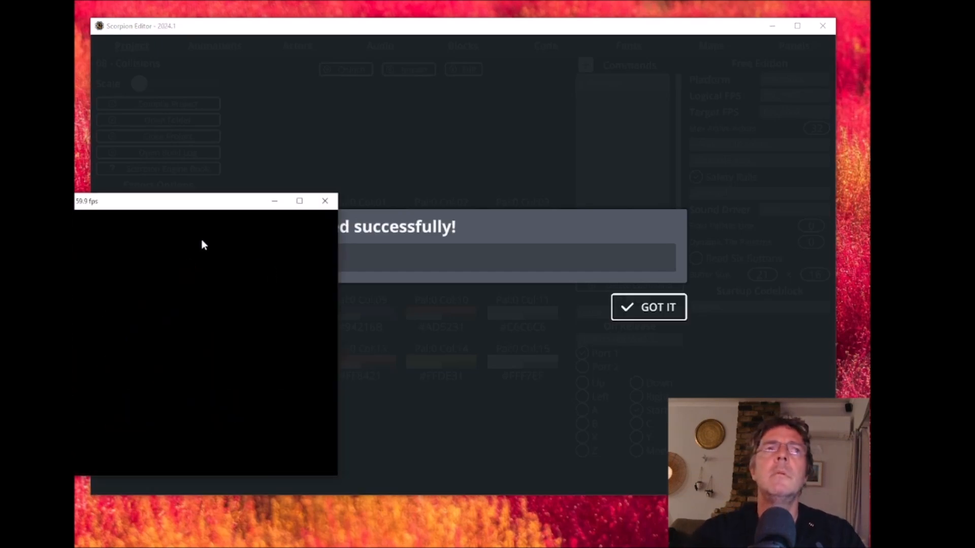
drag(209, 202, 454, 113)
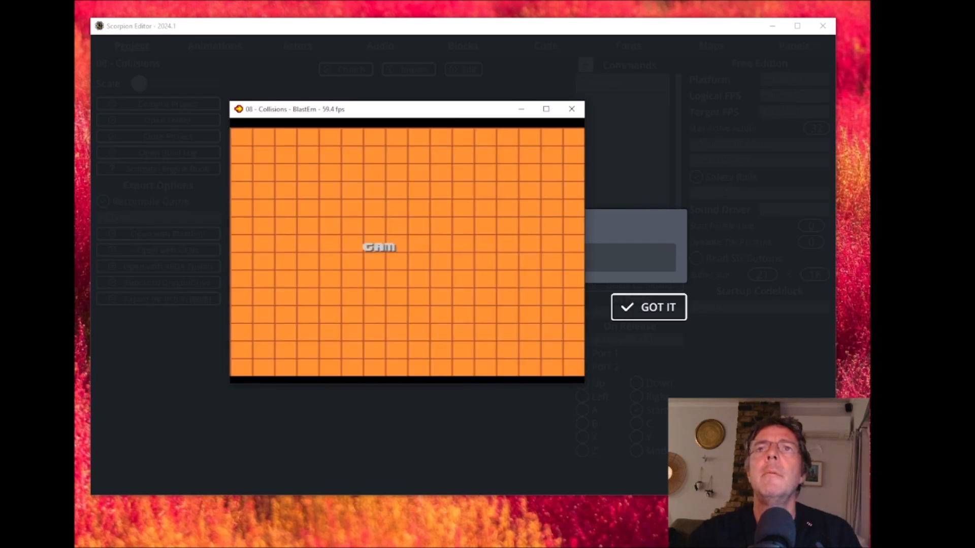
click(572, 109)
click(655, 307)
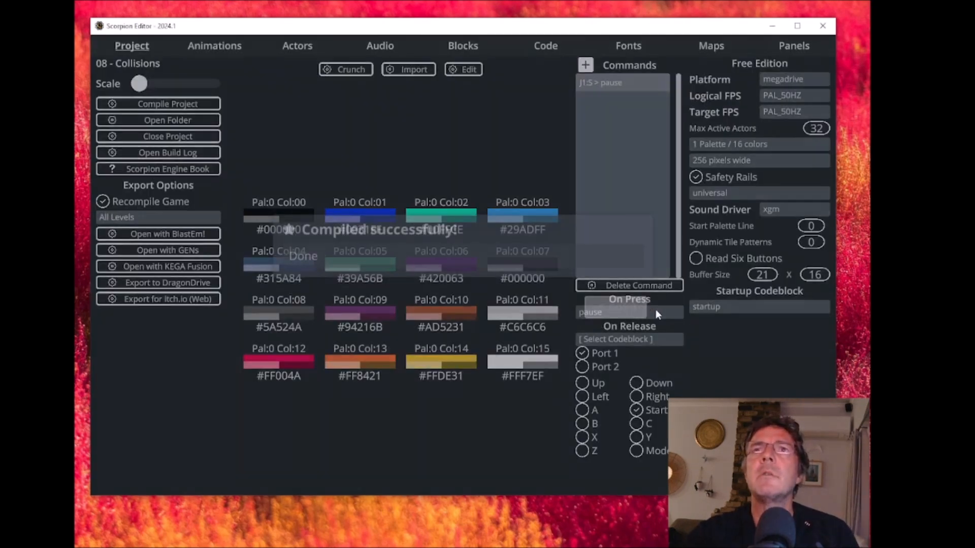
- Show new_actor's collision box and redraw it over most of the ball, starting at about X -10, Y -12
click(307, 47)
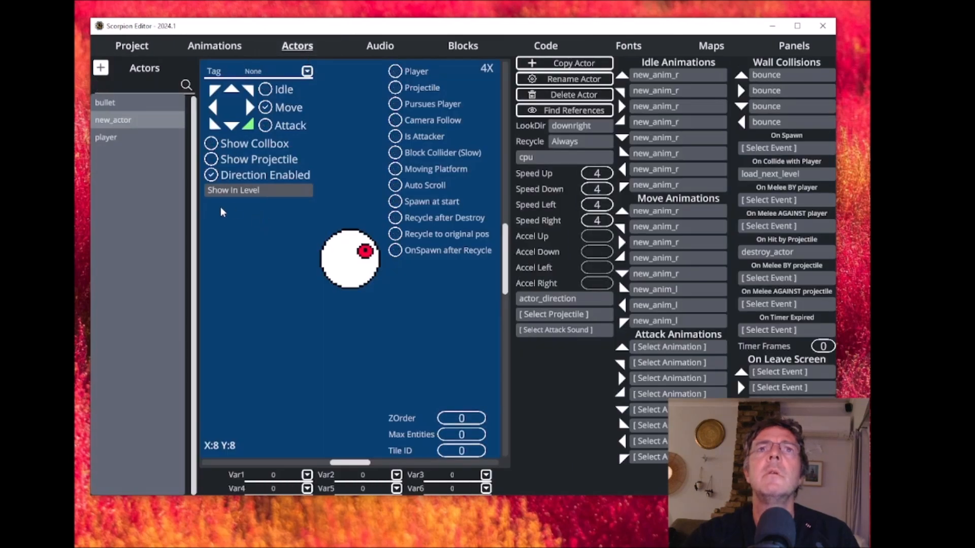
click(212, 145)
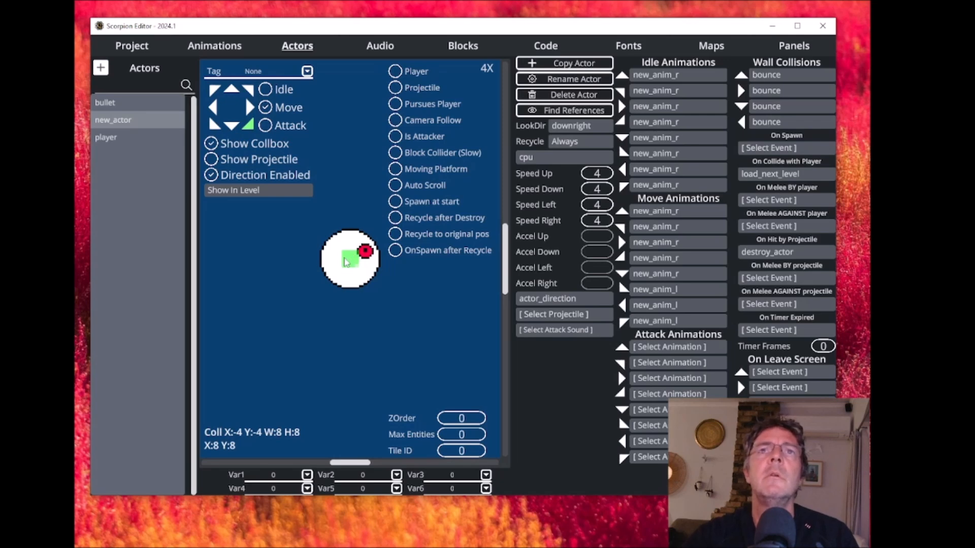
drag(345, 259, 375, 287)
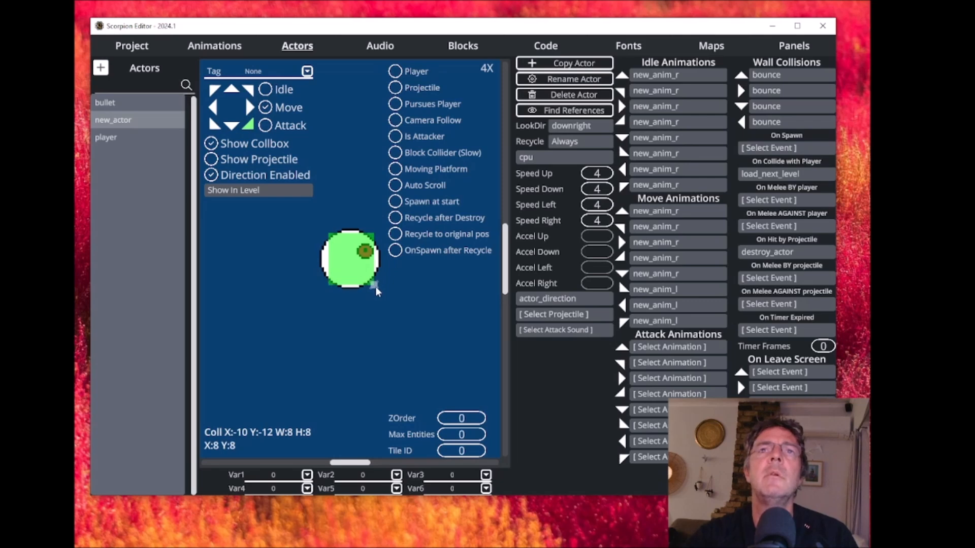
- Size new_actor's collision box to W 21, H 24, and move the bullet's collision box onto the bullet at X -4, Y -21
drag(375, 287, 376, 288)
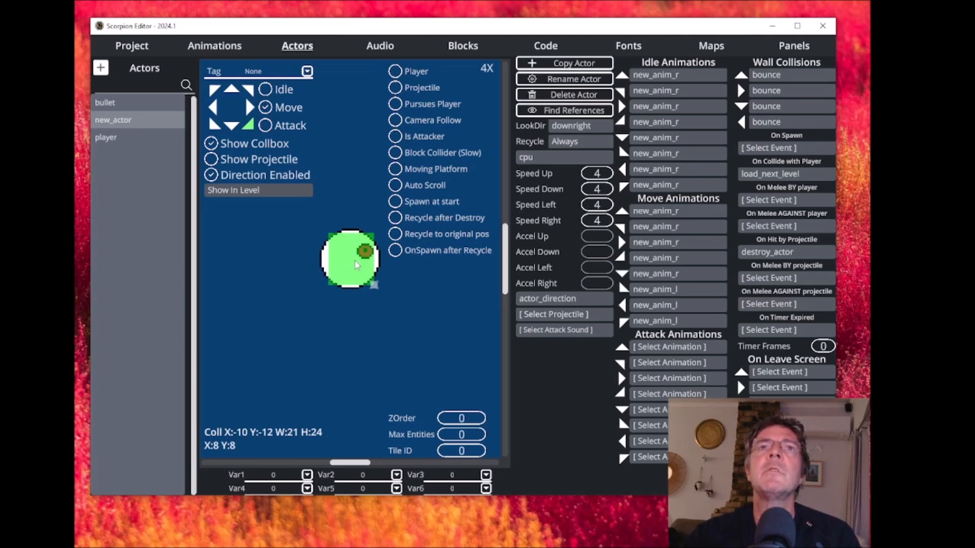
click(113, 103)
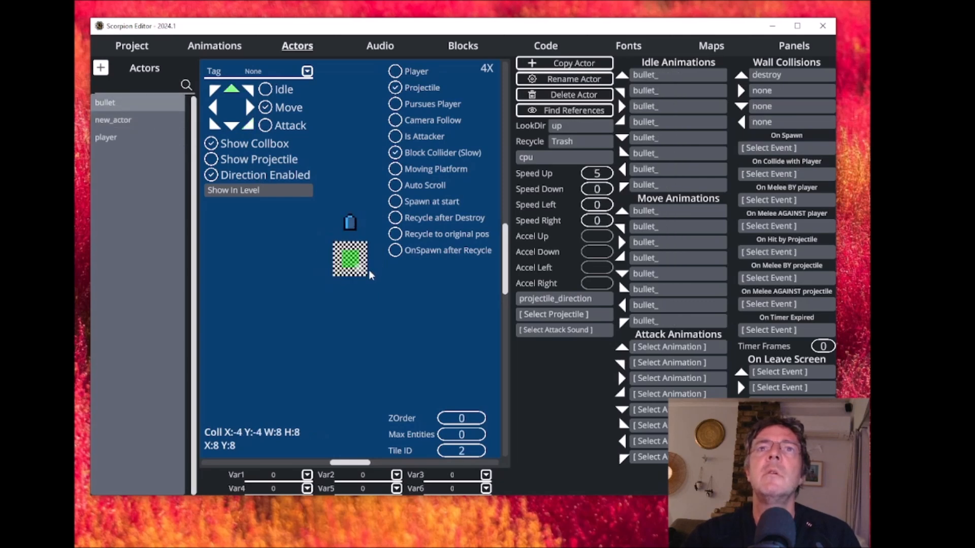
drag(350, 255, 350, 253)
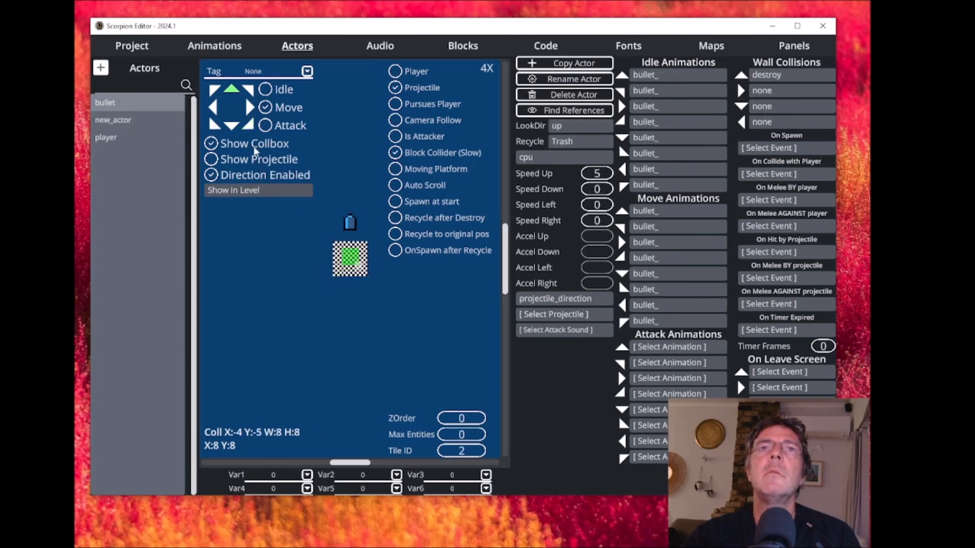
drag(351, 253, 350, 218)
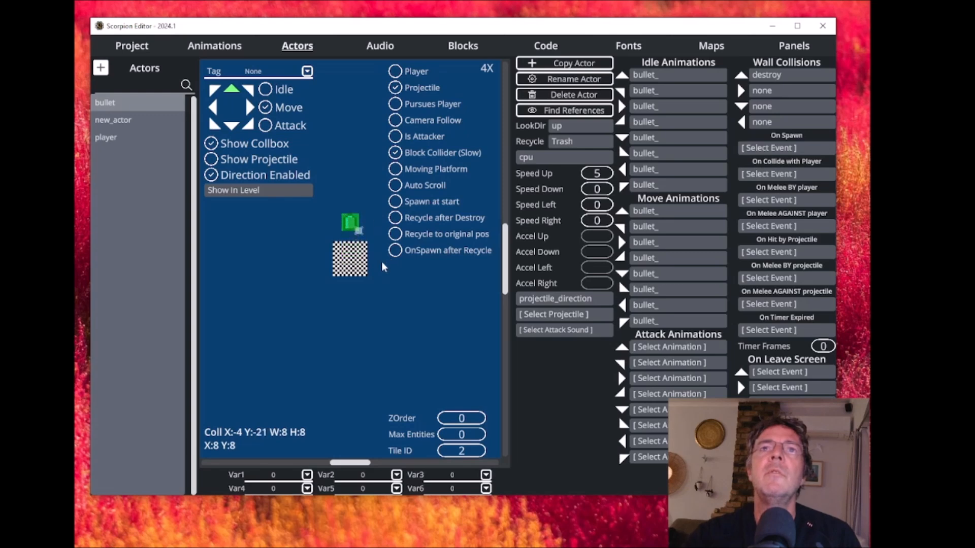
- Enlarge the player's collision box to W 26, H 15 and position it over the ship's base at X -13, Y 2
click(106, 144)
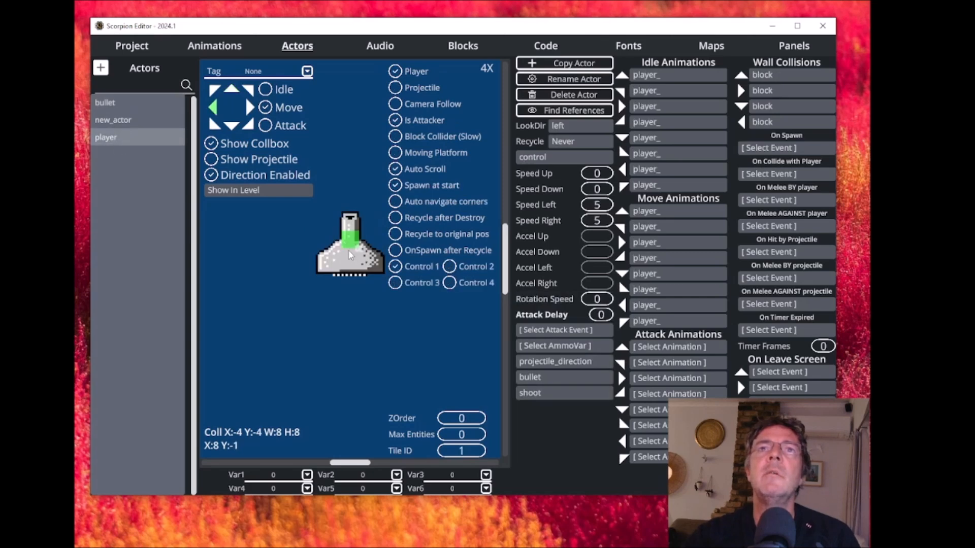
drag(344, 253, 380, 277)
drag(354, 229, 354, 260)
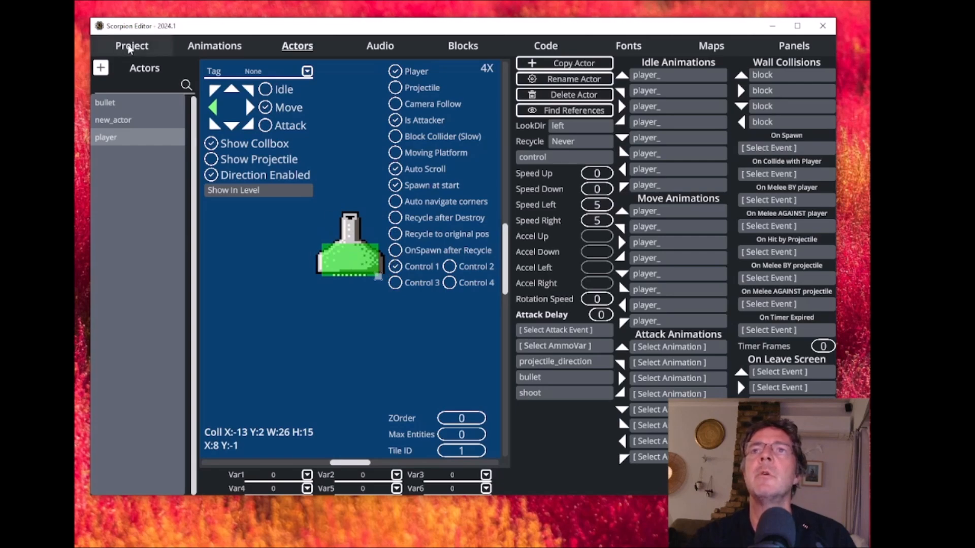
- Test-run the game in BlastEm, moving the player sideways and shooting the bouncing balls to check the new collision boxes
click(130, 48)
click(184, 237)
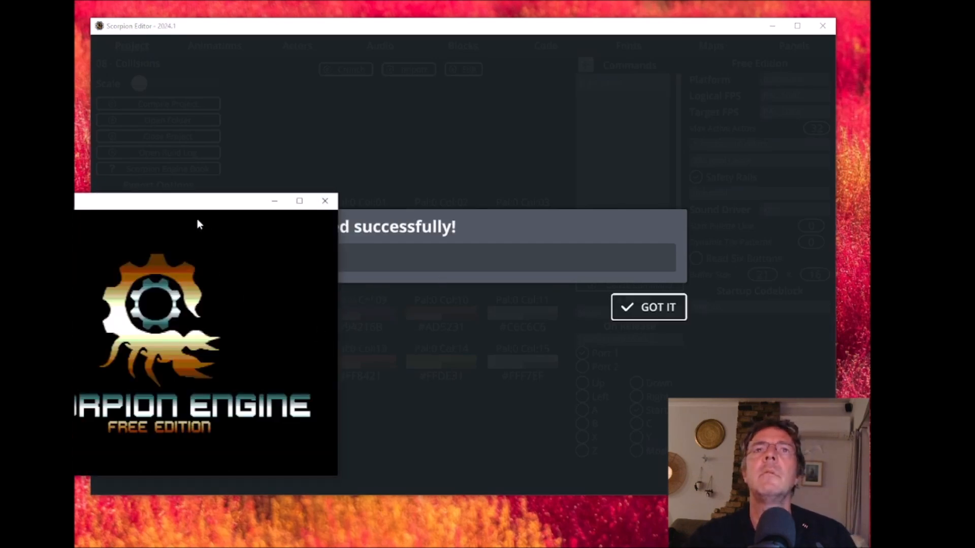
drag(472, 91, 456, 93)
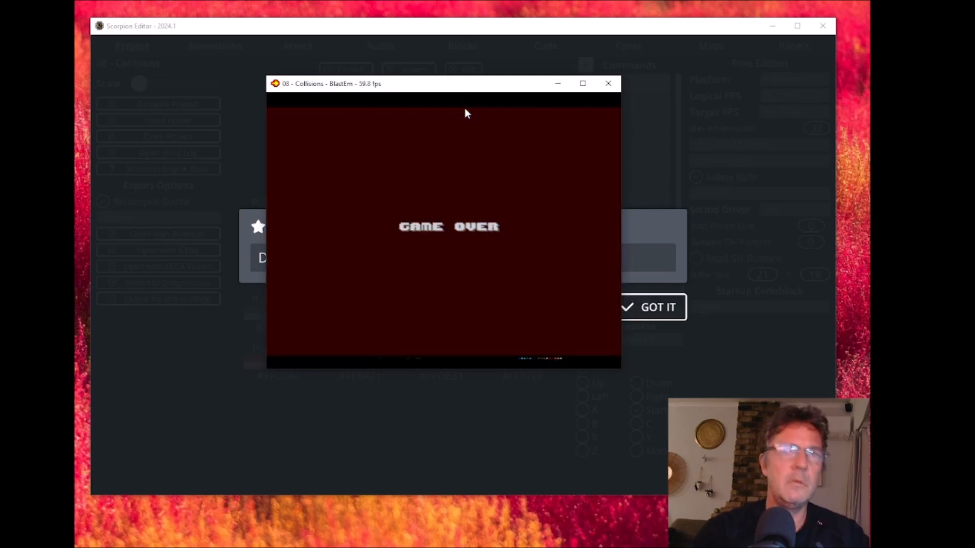
key(Left)
key(a)
key(a)
key(a)
key(a)
key(a)
key(a)
key(a)
key(a)
key(a)
key(Right)
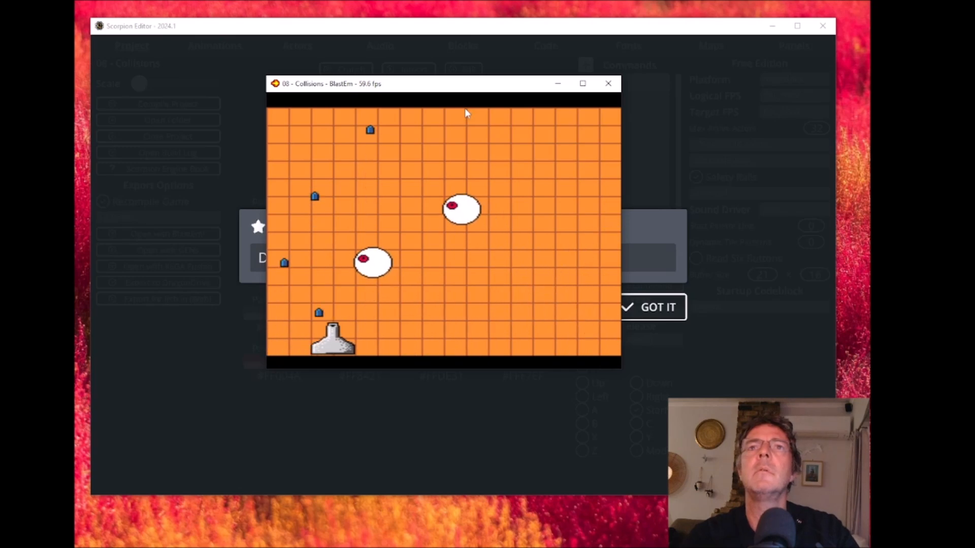
key(Left)
key(a)
key(a)
key(a)
key(a)
key(a)
key(a)
key(a)
key(a)
key(a)
key(Right)
key(Right)
key(Left)
key(a)
key(a)
key(a)
key(a)
key(a)
key(a)
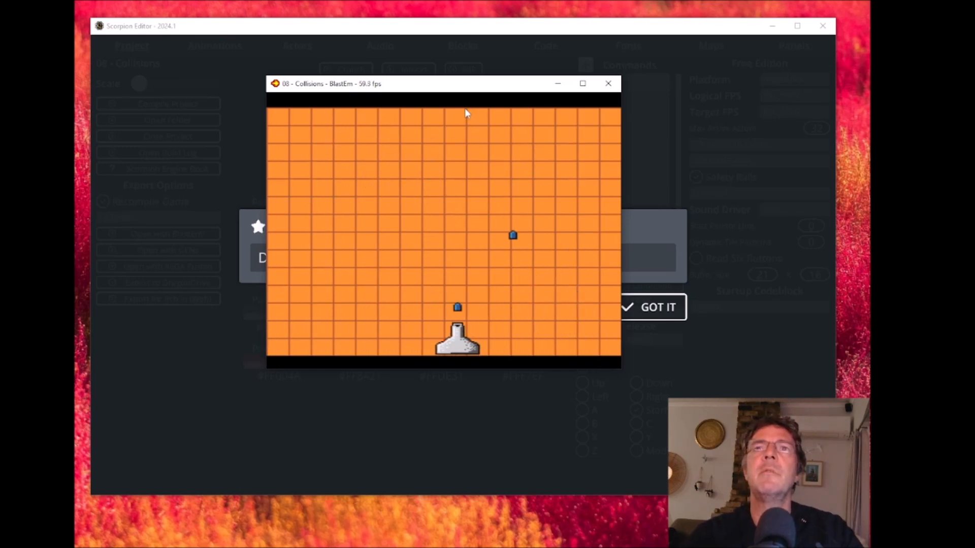
key(Right)
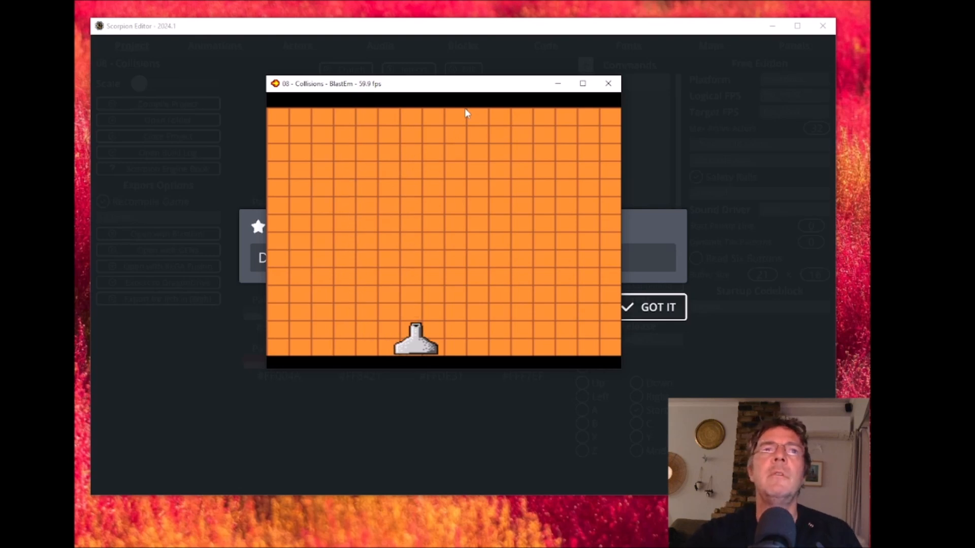
click(608, 84)
click(652, 311)
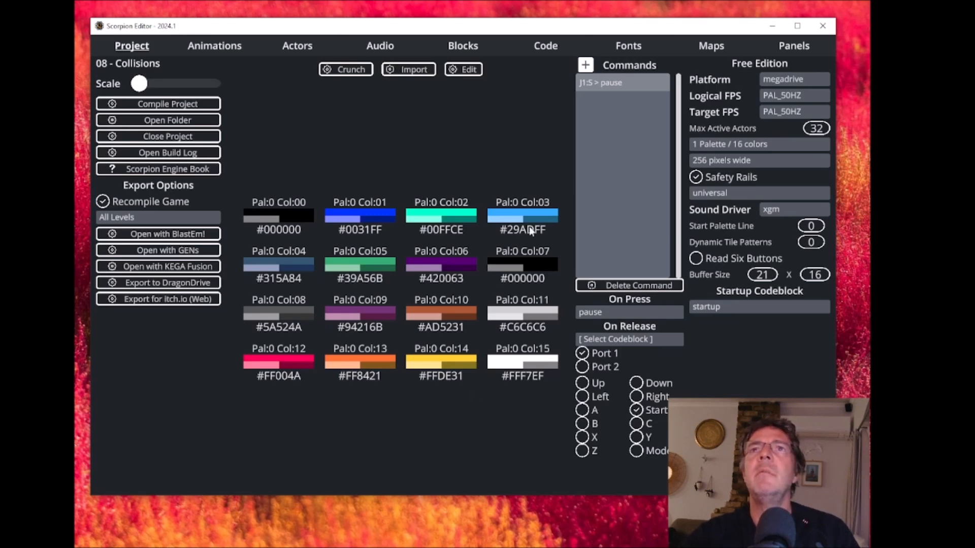
- Create a new code block named _alien_kill in the 08 - Collisions folder
click(546, 51)
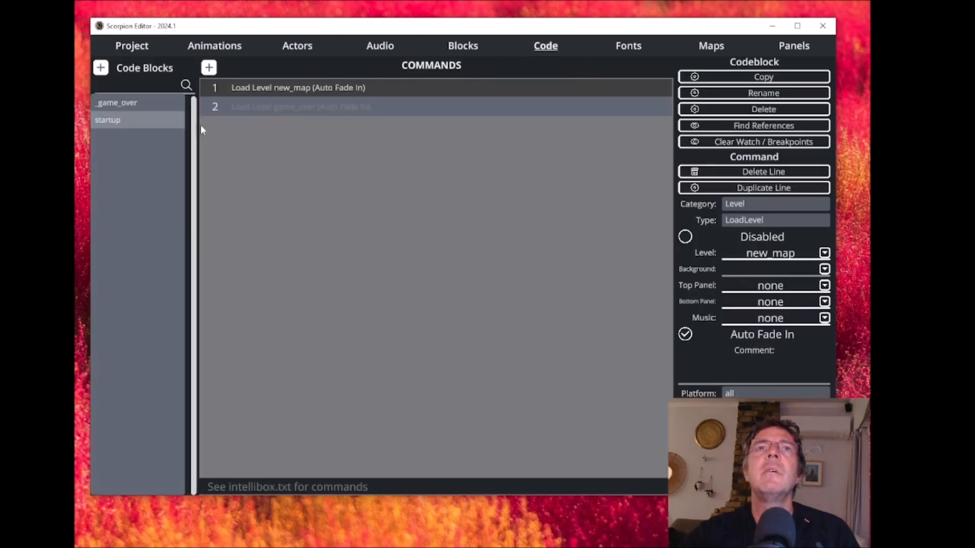
click(294, 45)
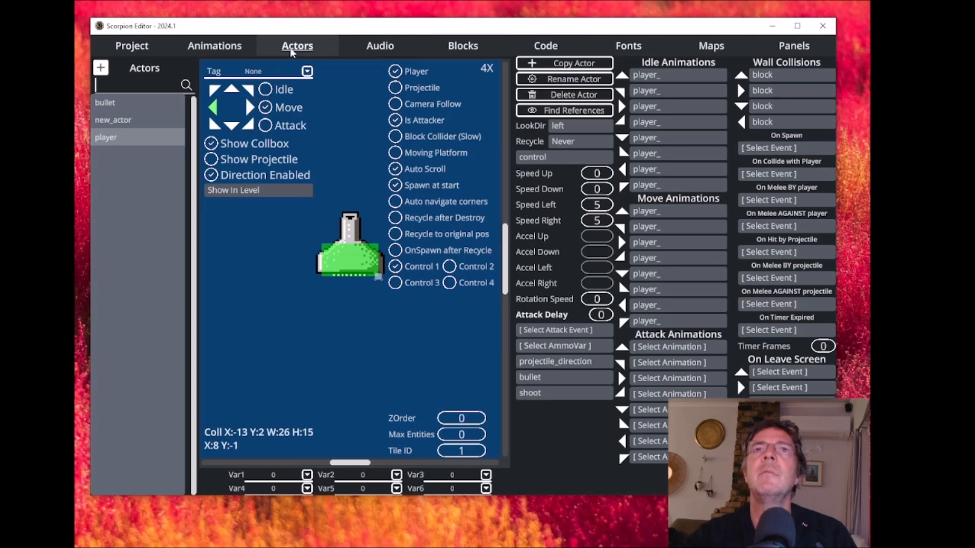
click(124, 122)
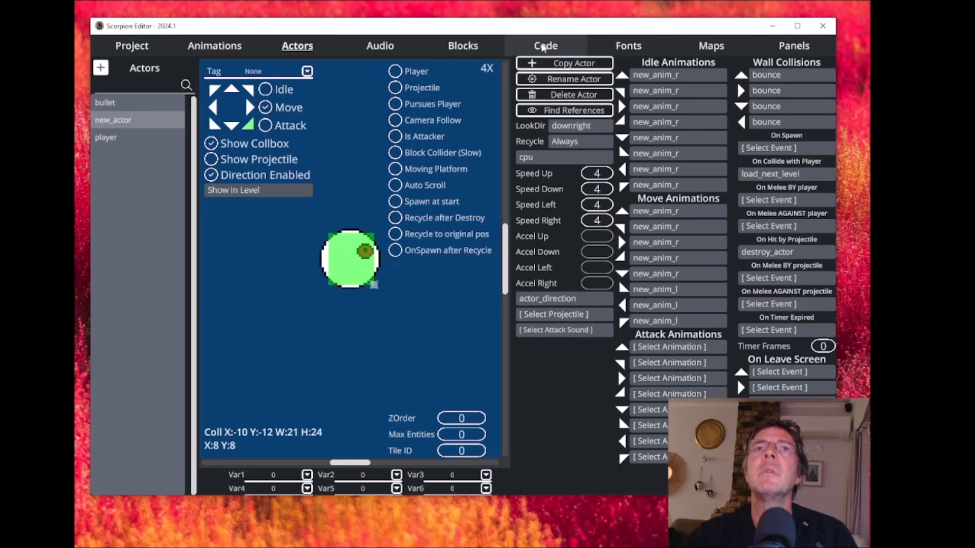
click(542, 45)
click(102, 68)
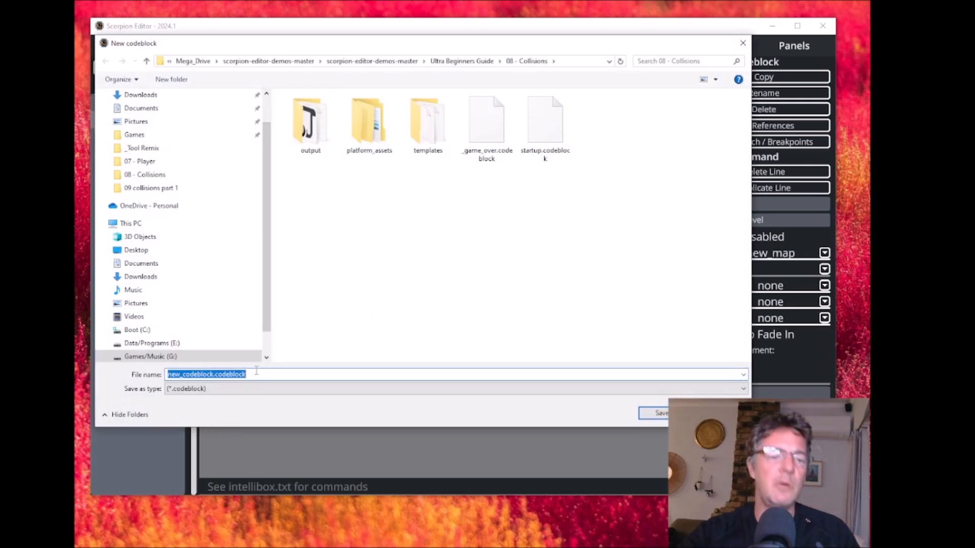
text(_)
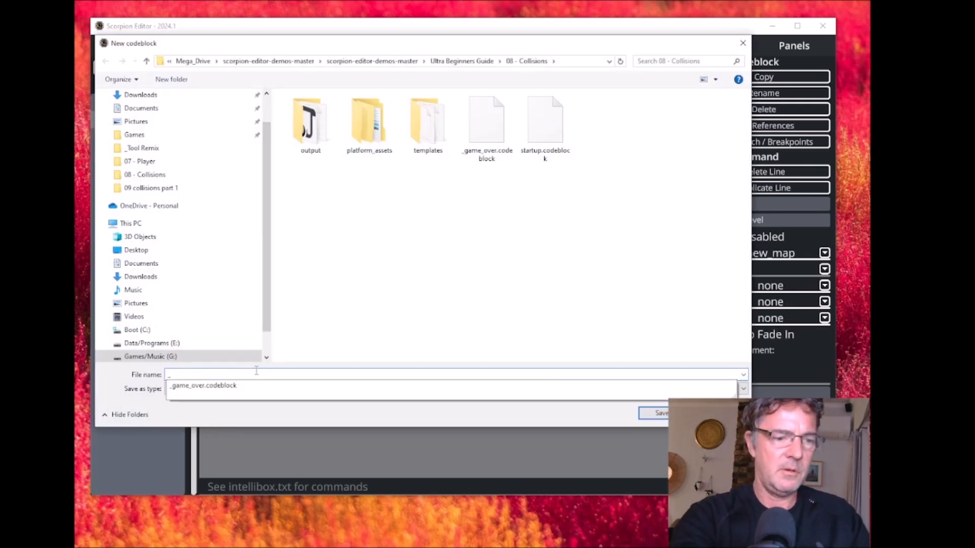
text(alien_)
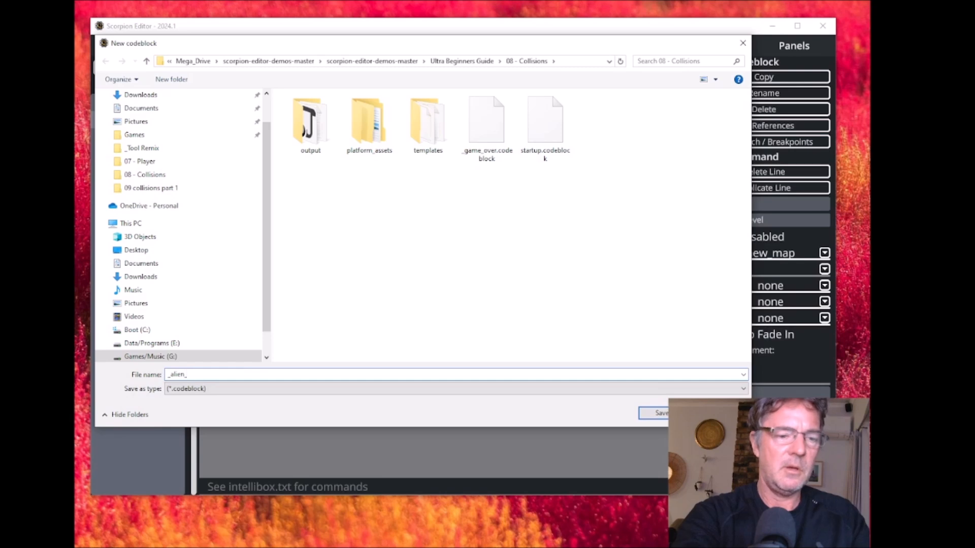
text(kill)
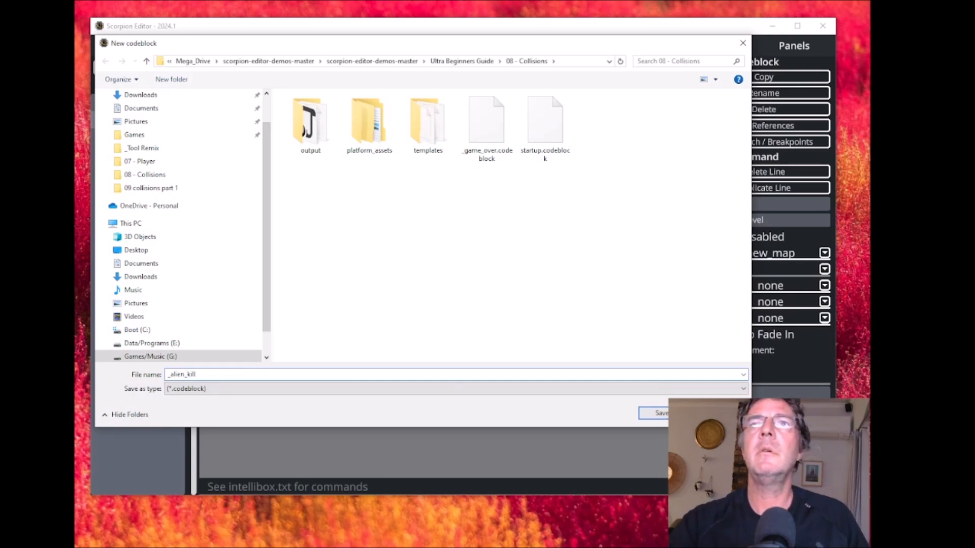
click(657, 414)
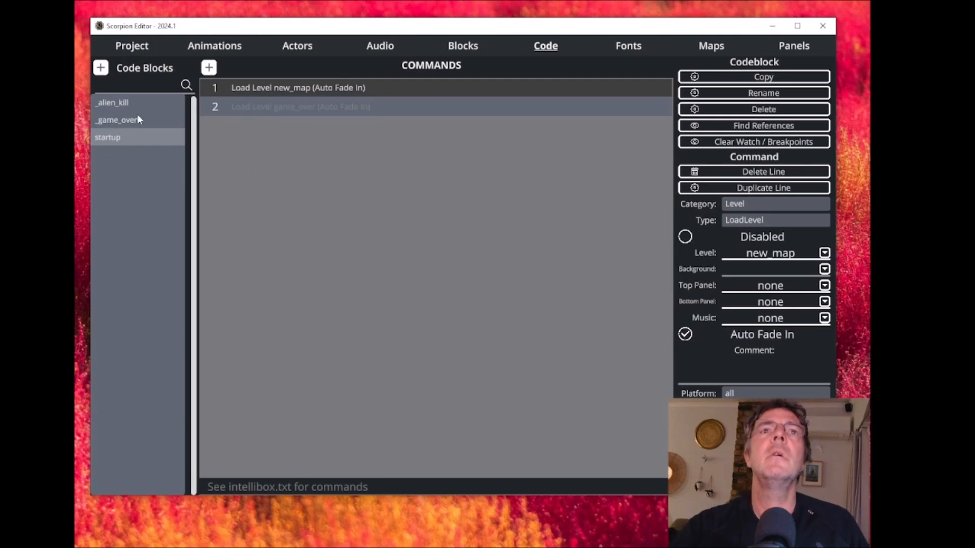
- Create another code block named _player_kill in the same folder
click(105, 72)
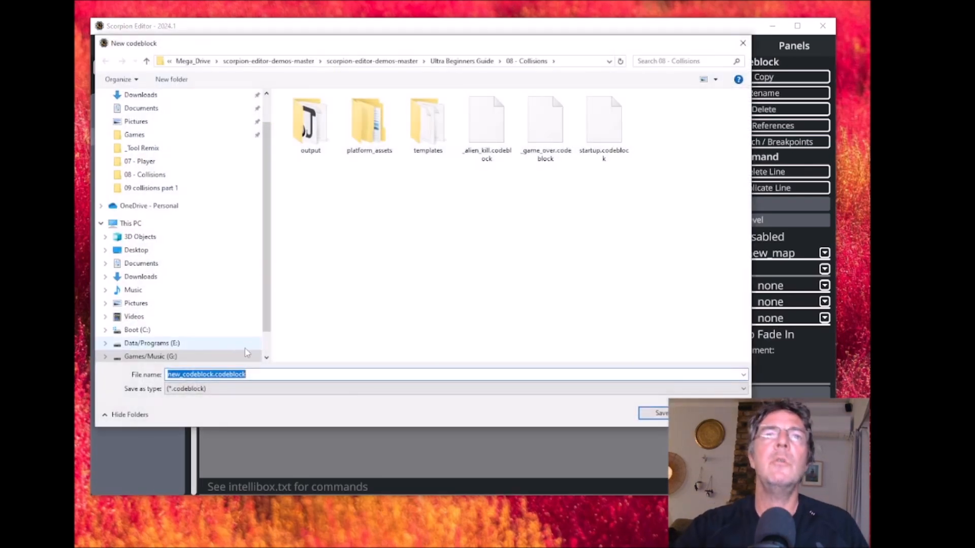
text(_pla)
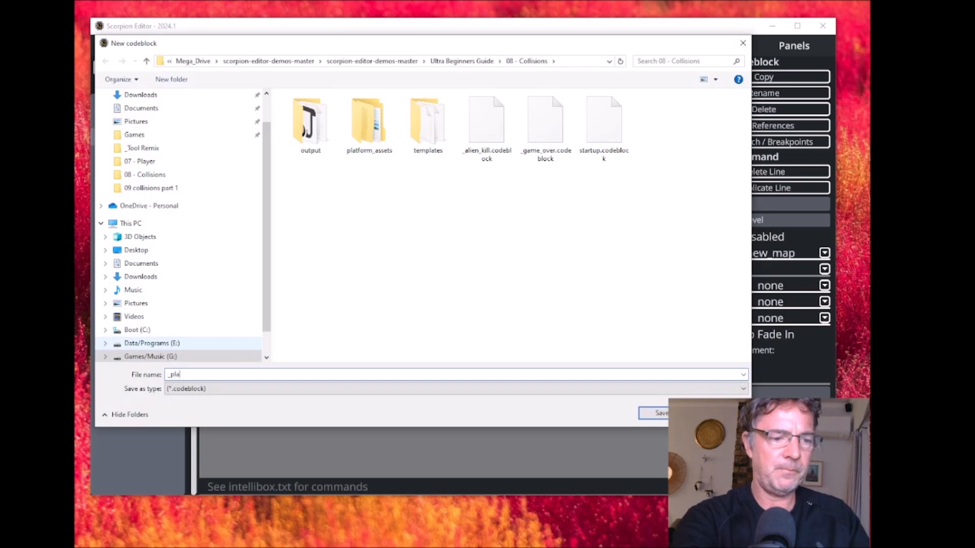
text(yer_kill)
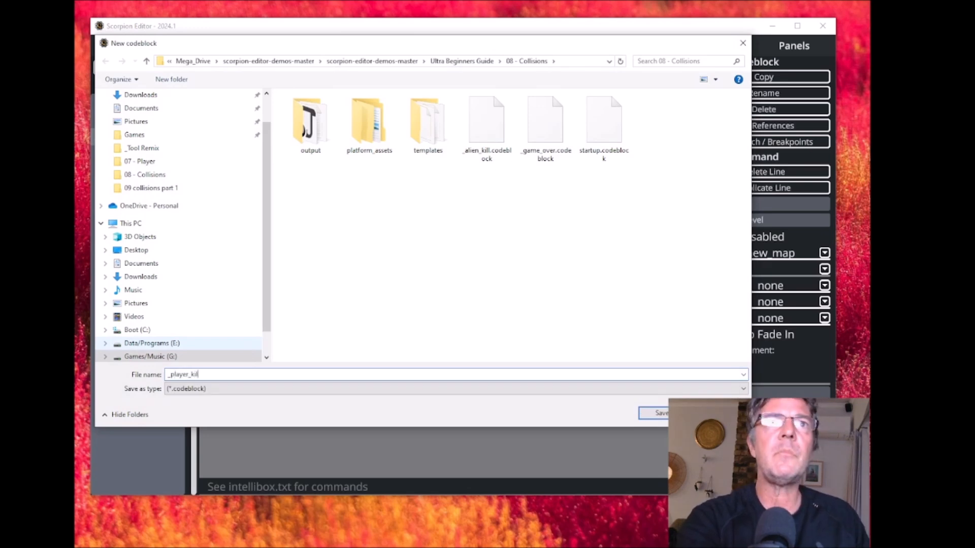
click(661, 412)
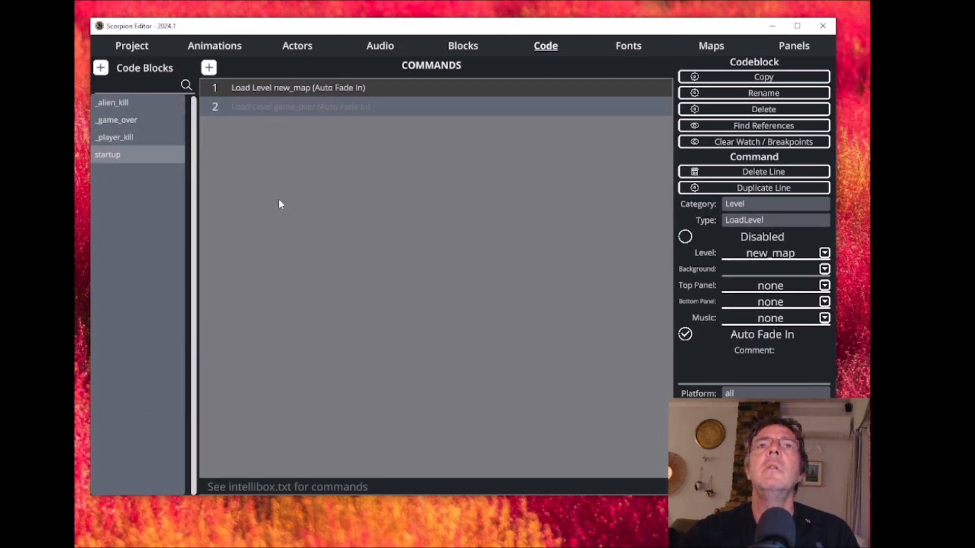
- Add an Audio PlaySound command to the _alien_kill code block with the explosion clip
click(297, 51)
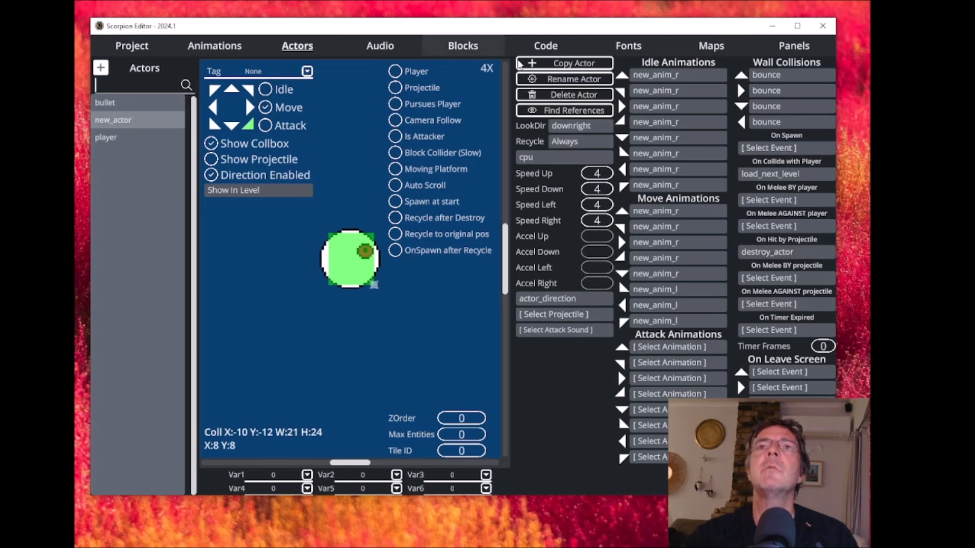
click(545, 47)
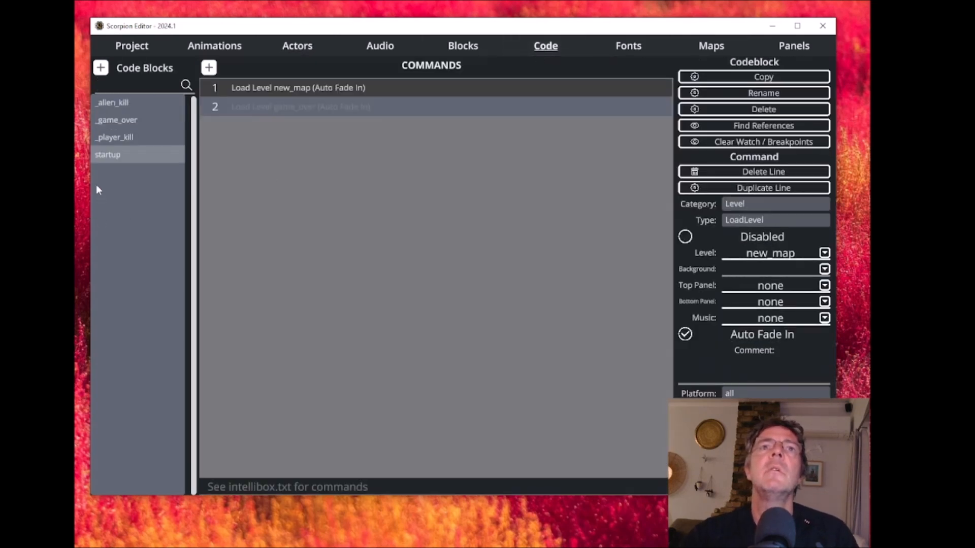
click(124, 102)
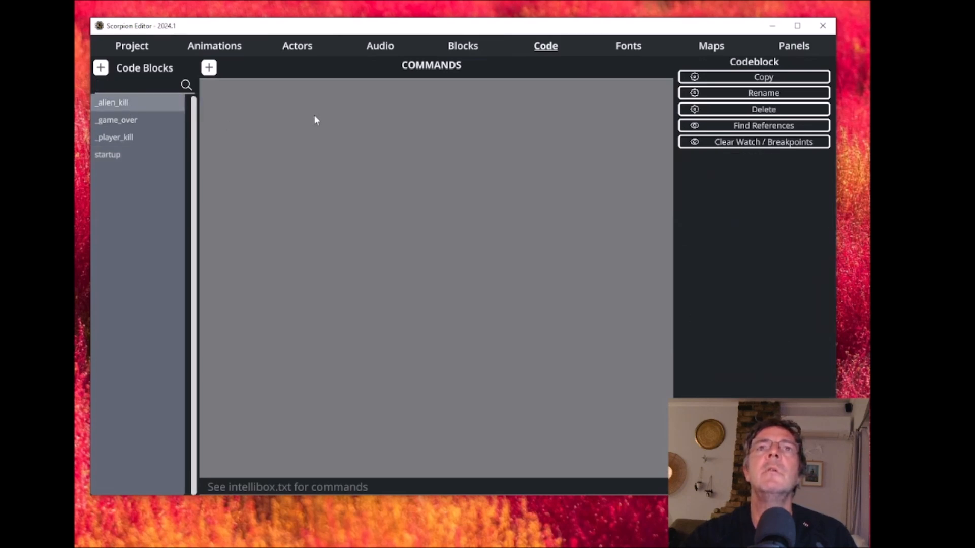
click(209, 68)
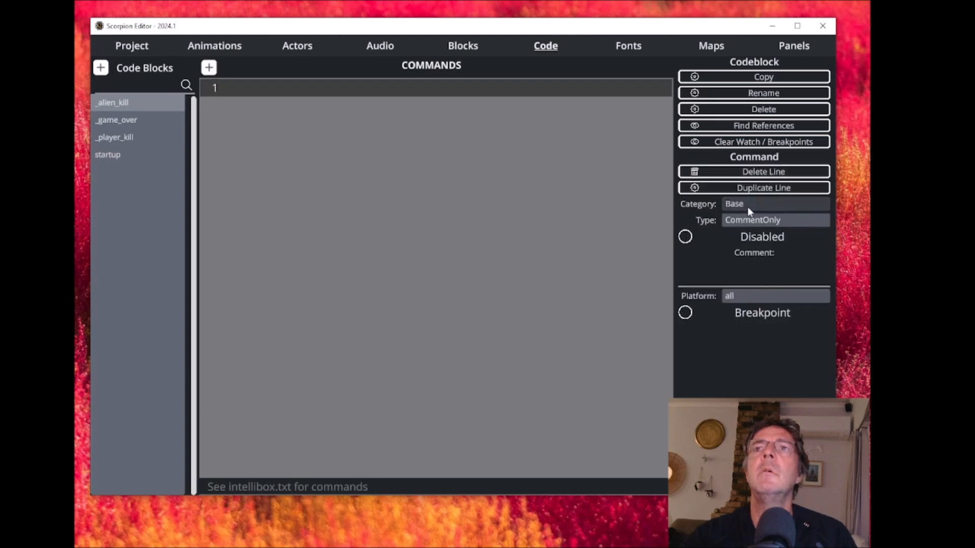
click(748, 206)
click(355, 104)
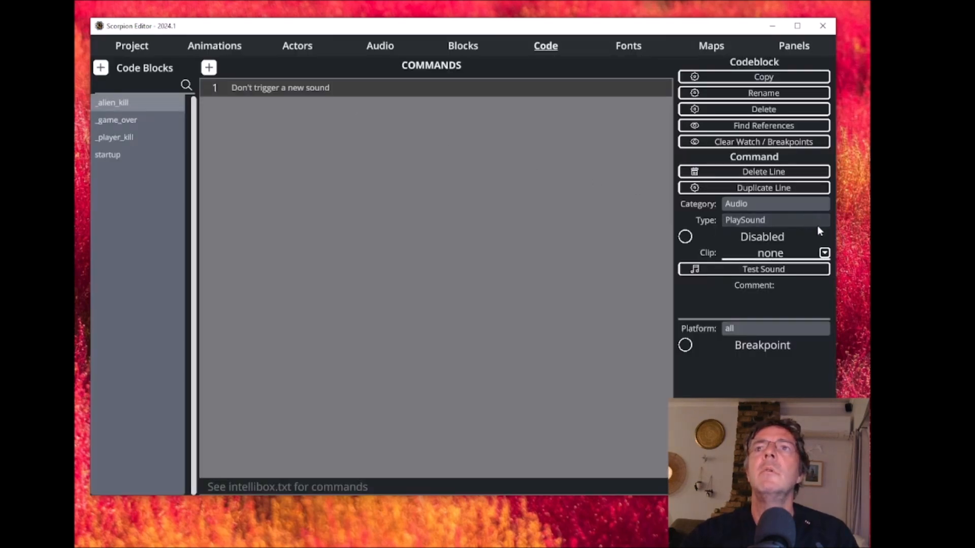
click(825, 252)
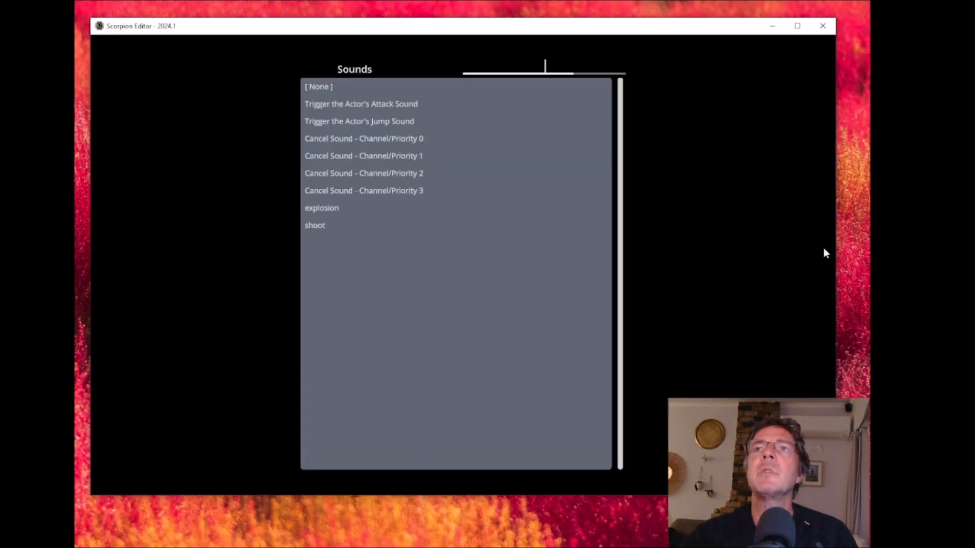
click(325, 208)
- Add a second command to _alien_kill that destroys the actor, using category Actor, type SetType and actor type none
click(209, 69)
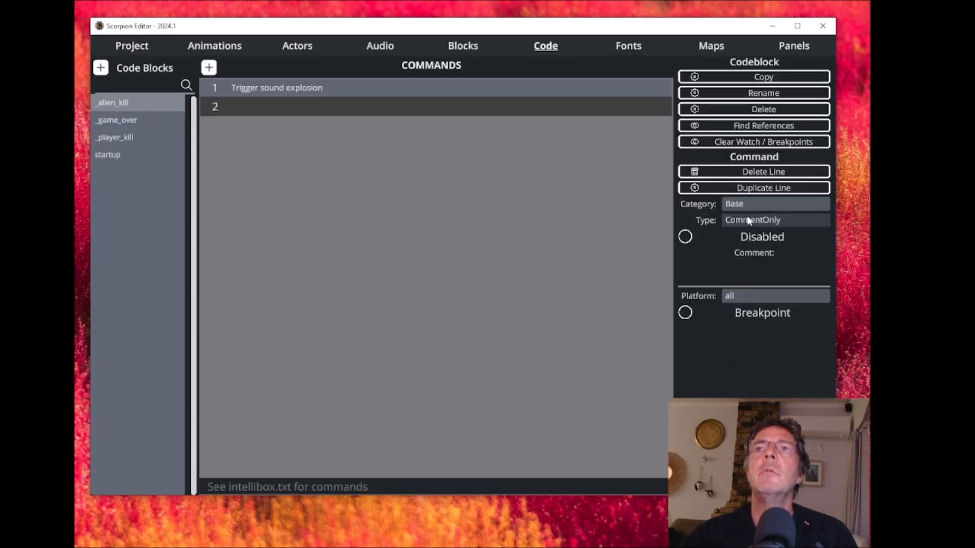
click(743, 203)
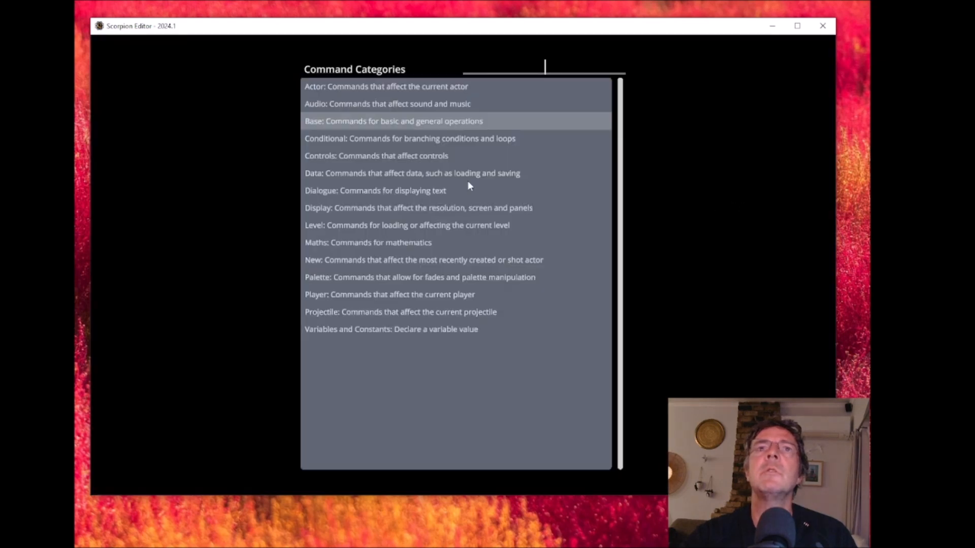
click(333, 83)
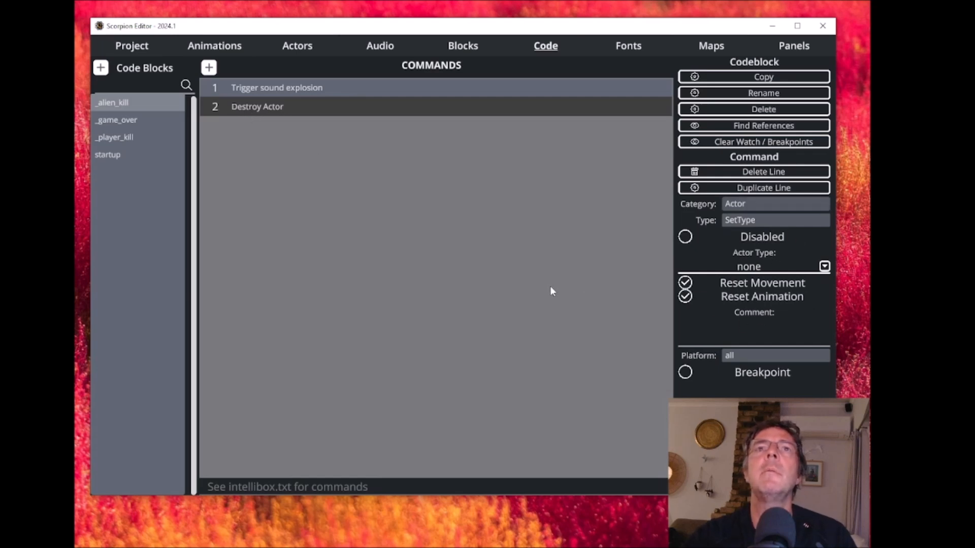
- Add an Audio PlaySound command with the explosion clip to the _player_kill code block
click(130, 138)
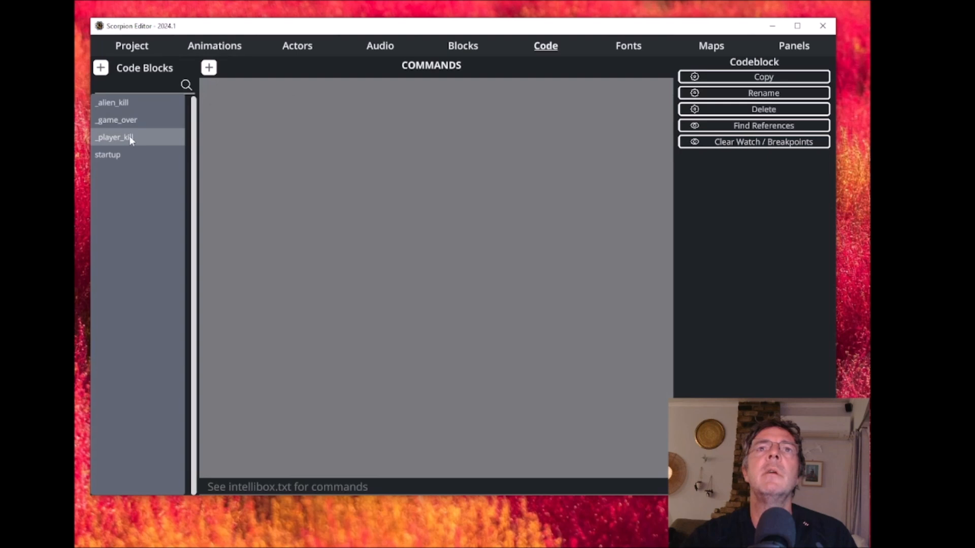
click(209, 67)
click(760, 204)
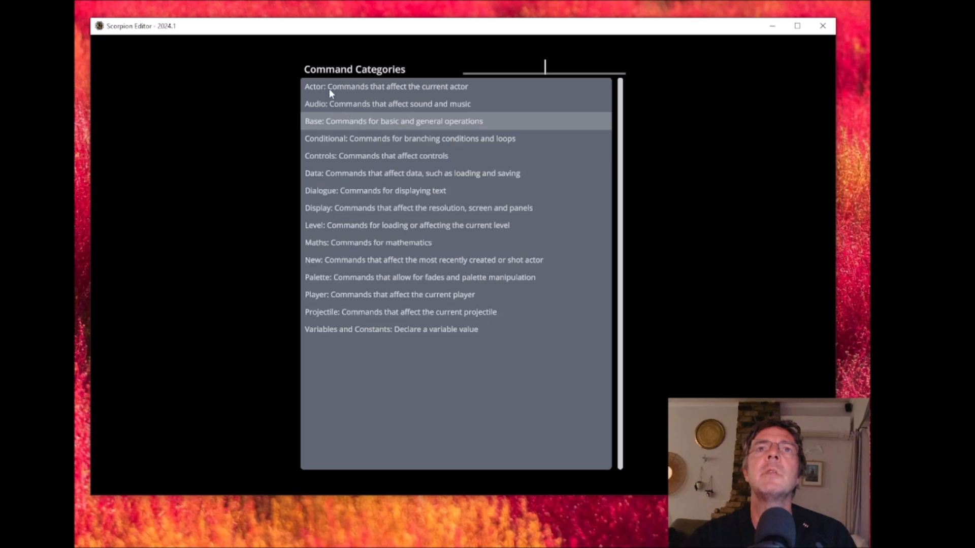
click(335, 102)
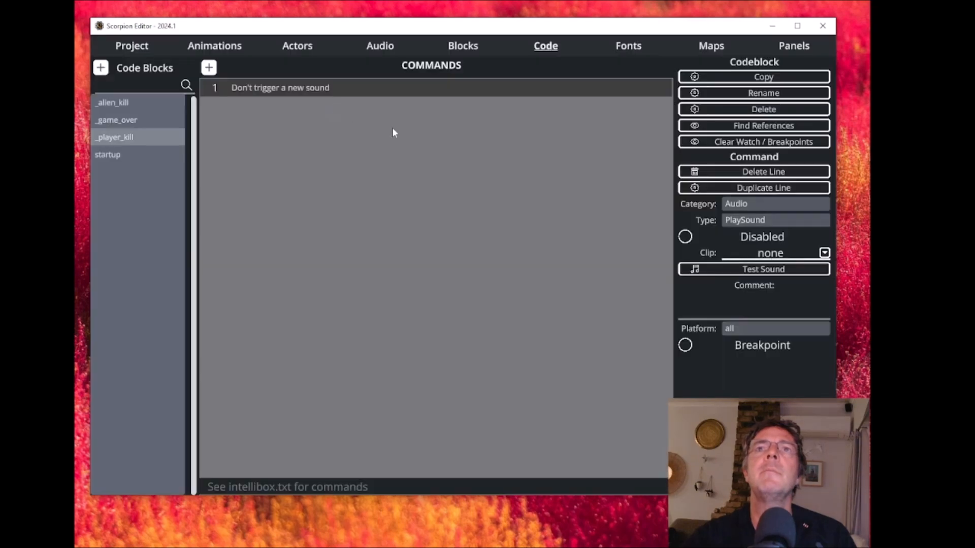
click(825, 253)
click(336, 208)
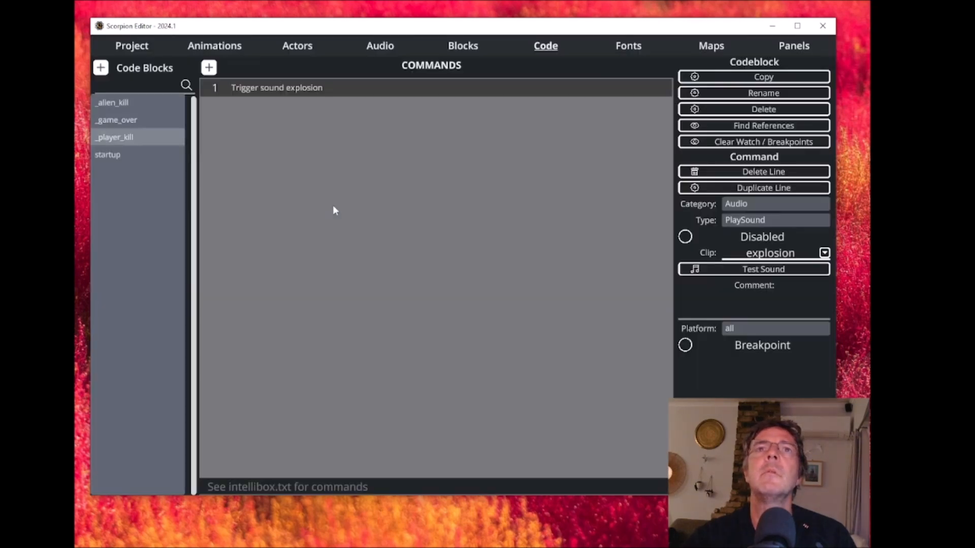
- Add a second command to _player_kill with category Level and type LoadLevel that loads the game_over level
click(209, 68)
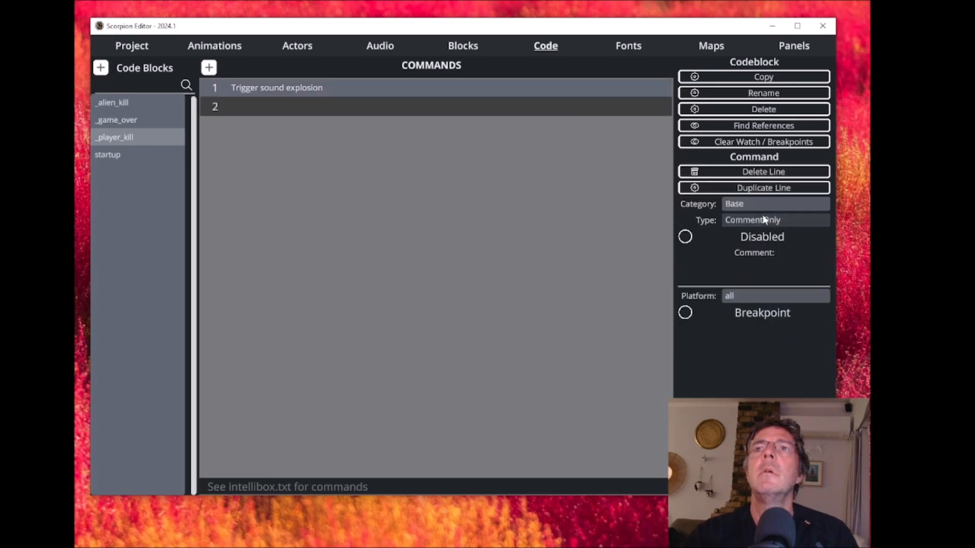
click(766, 219)
click(336, 226)
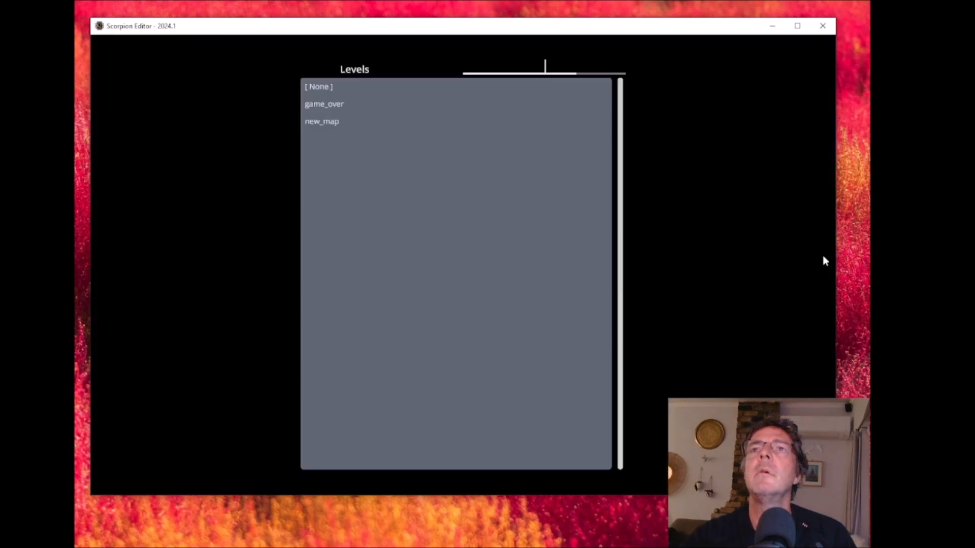
click(824, 253)
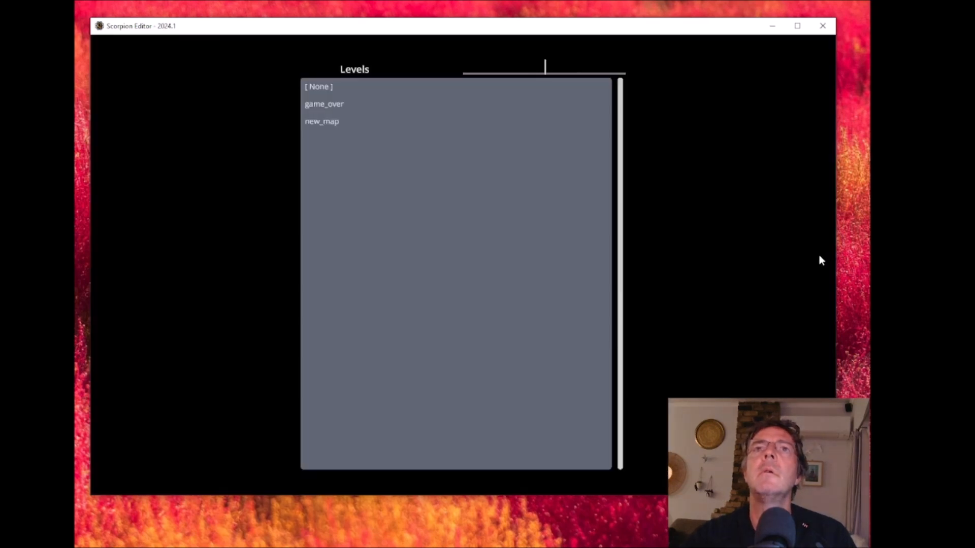
click(322, 105)
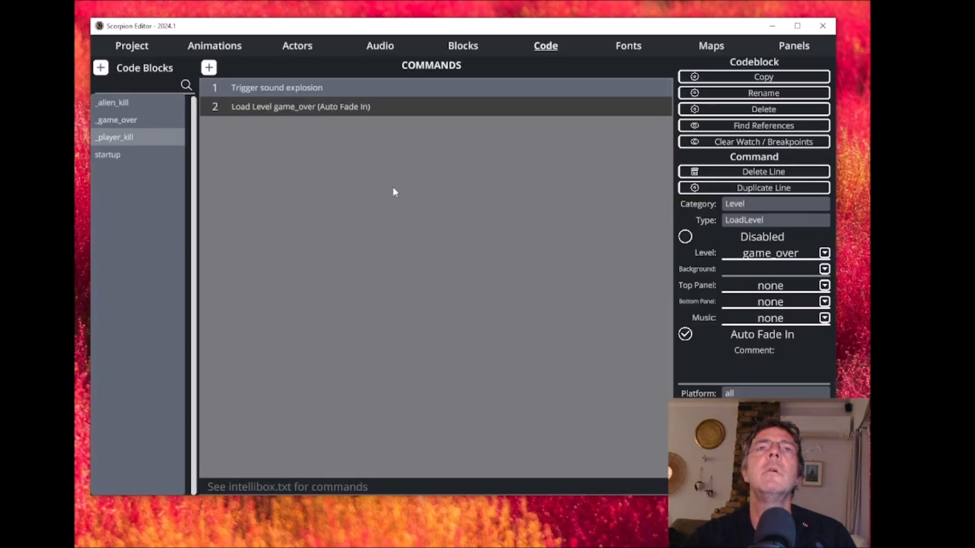
- For new_actor, set the On Hit by Projectile event to _alien_kill and the On Collide with Player event to _player_kill
click(131, 47)
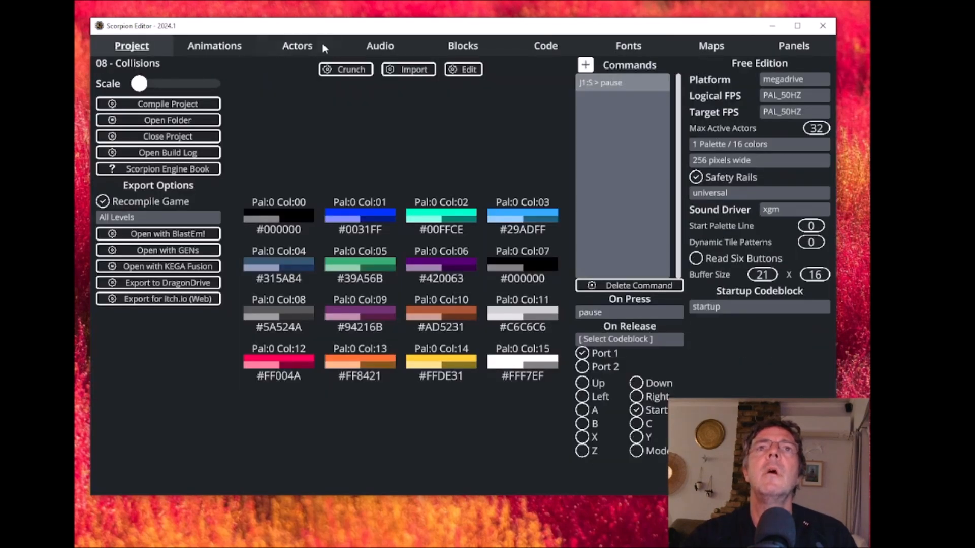
click(298, 46)
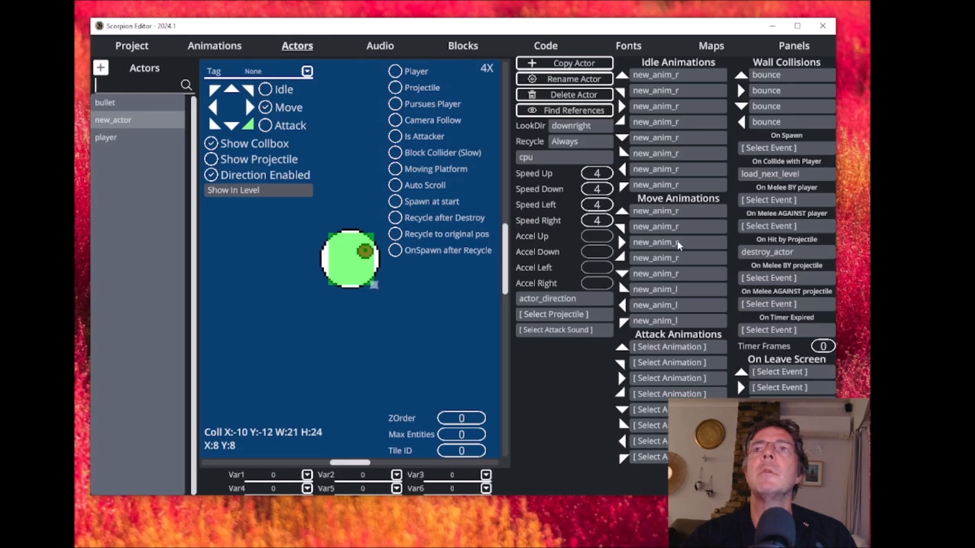
click(782, 254)
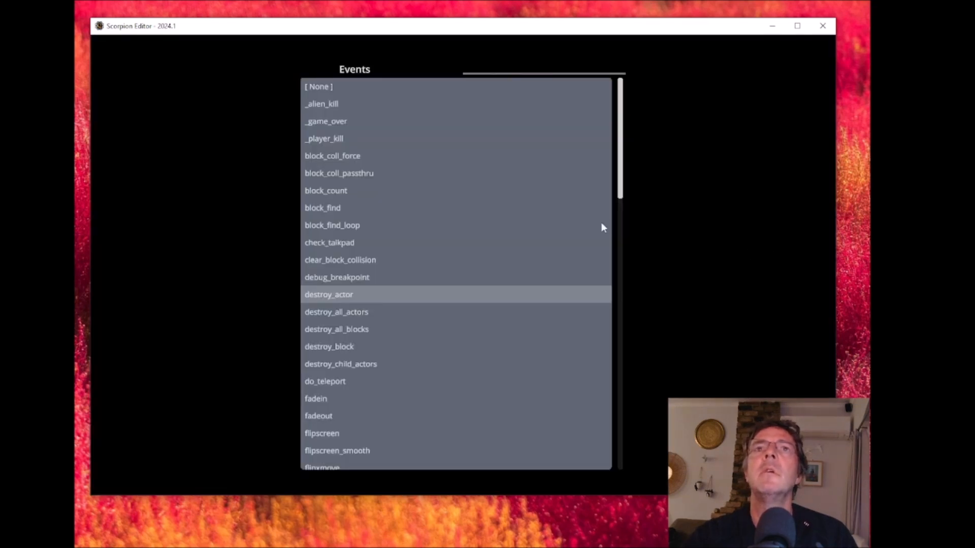
click(324, 104)
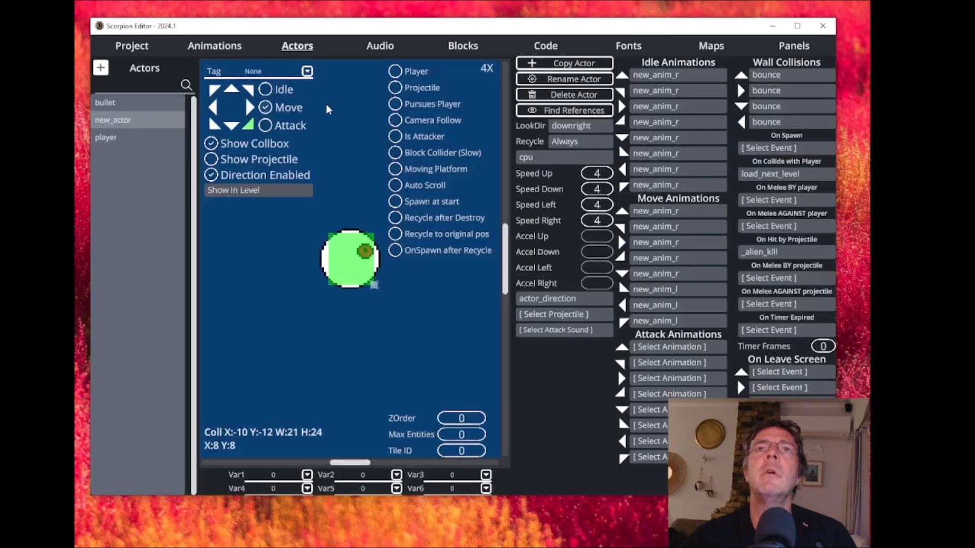
click(787, 174)
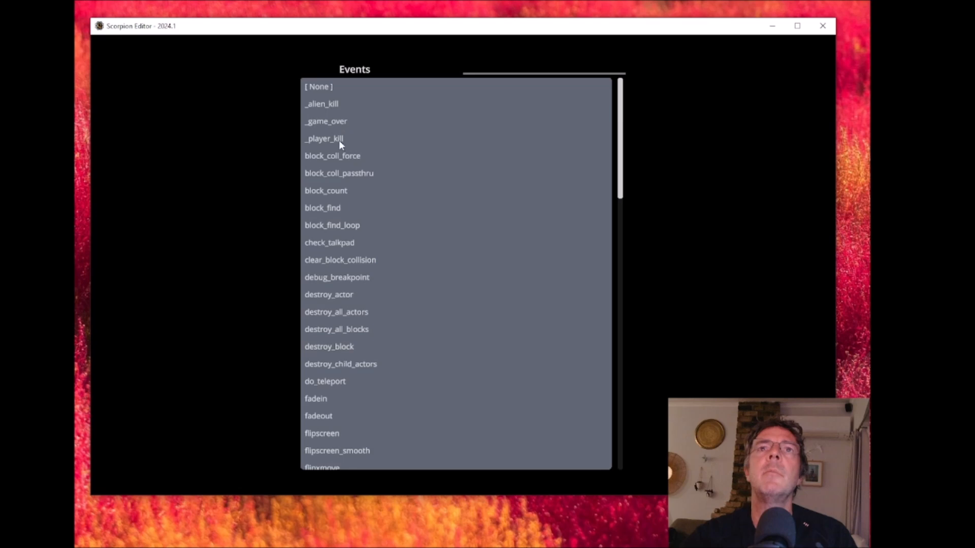
click(340, 140)
- Compile the game, run it in BlastEm, and move the emulator window fully into view
click(131, 46)
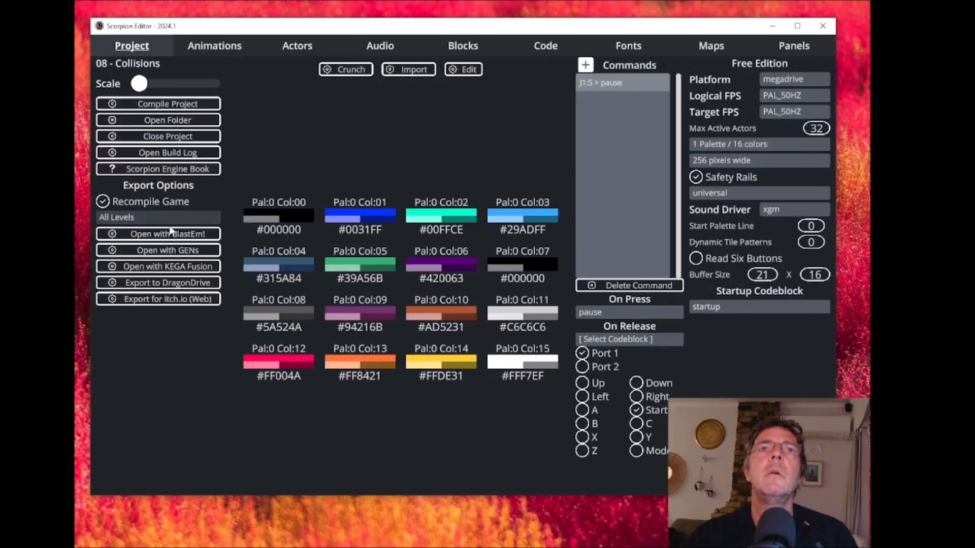
click(214, 238)
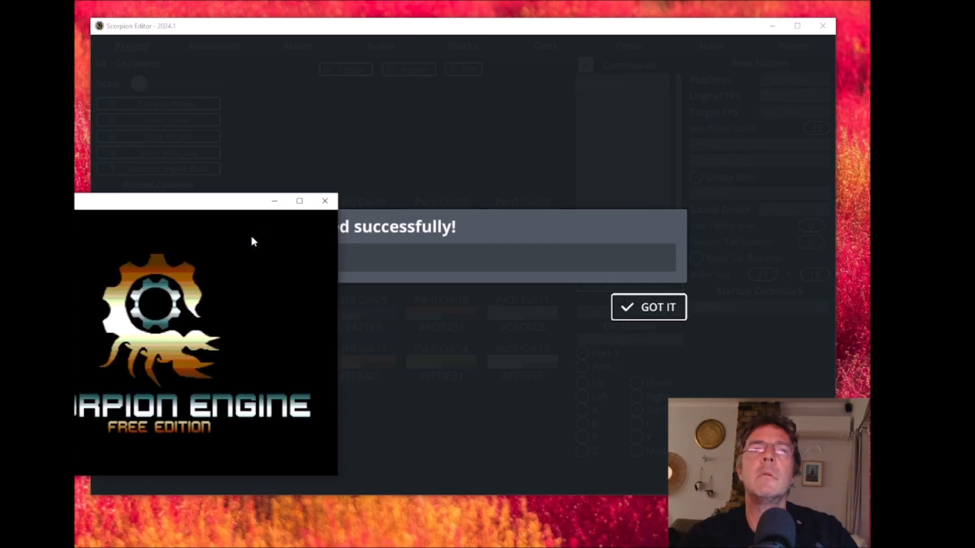
drag(205, 193, 444, 69)
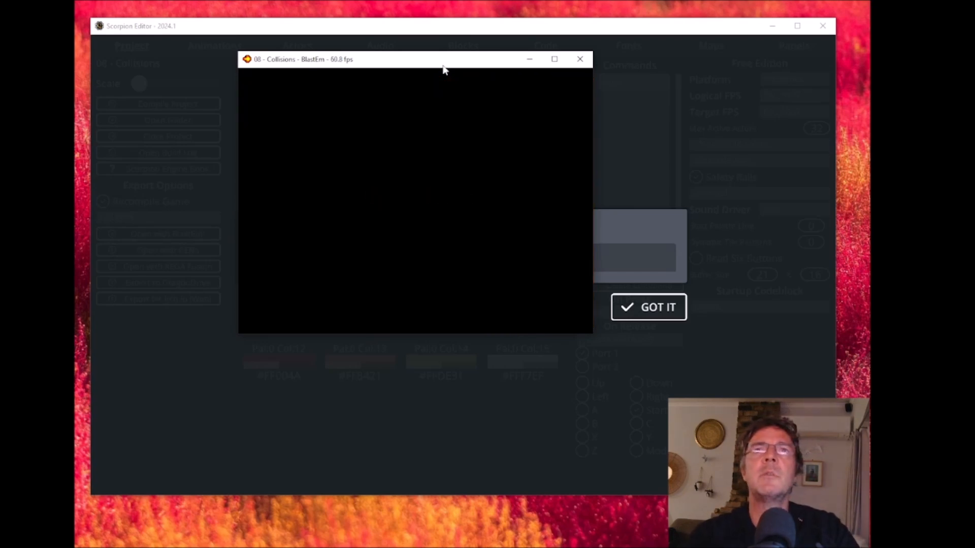
- Playtest the game by moving the player sideways and firing bullets at the alien to check the projectile collision
key(Left)
key(a)
key(a)
key(a)
key(a)
key(a)
key(a)
key(a)
key(a)
key(a)
key(a)
key(Right)
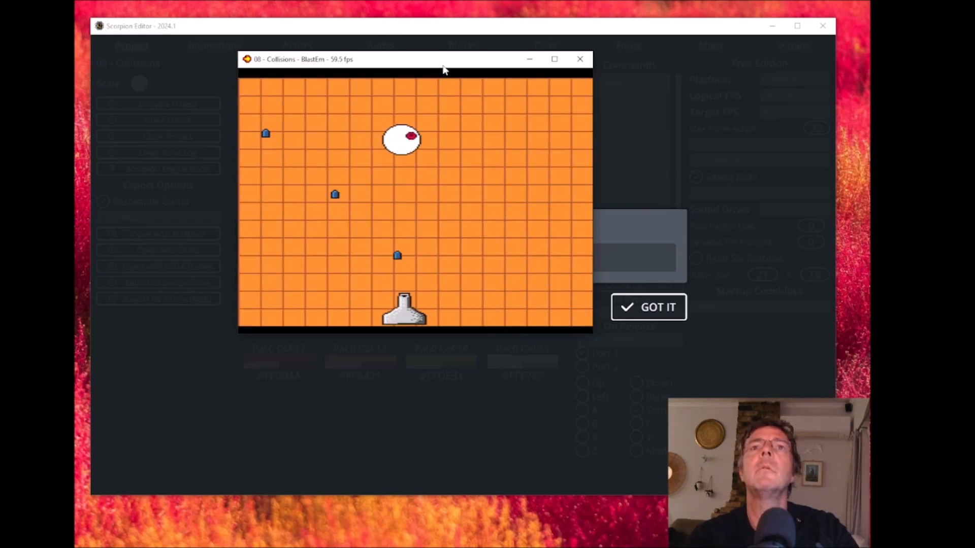
key(Left)
key(a)
key(a)
key(Right)
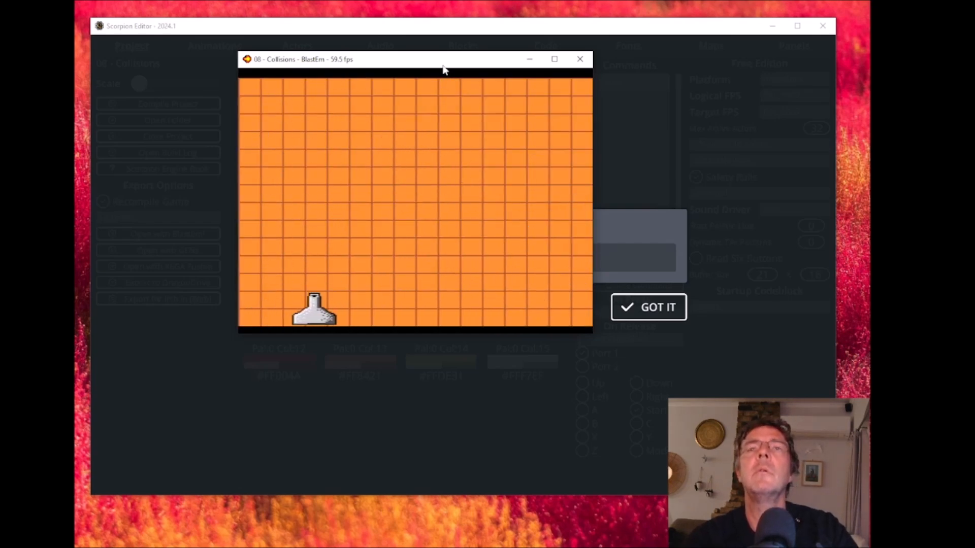
key(a)
key(a)
key(a)
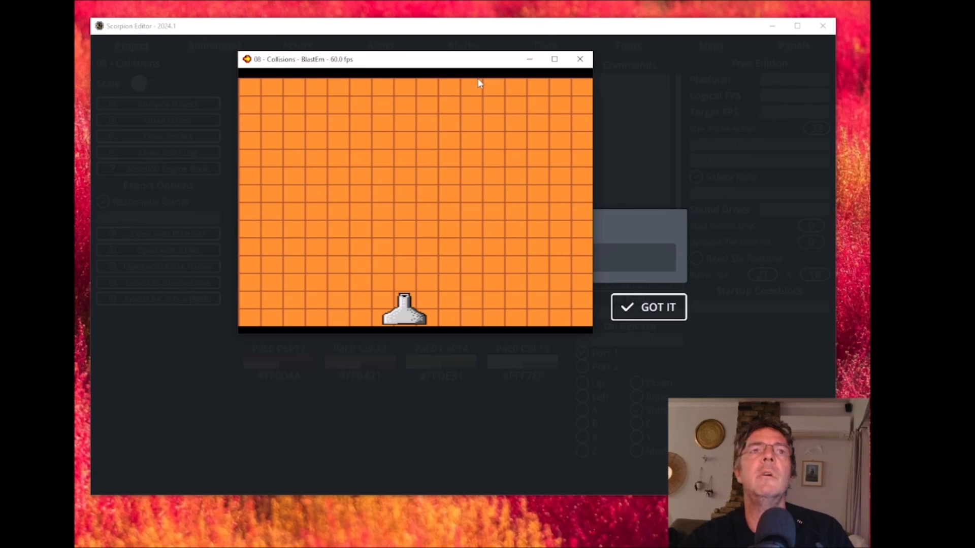